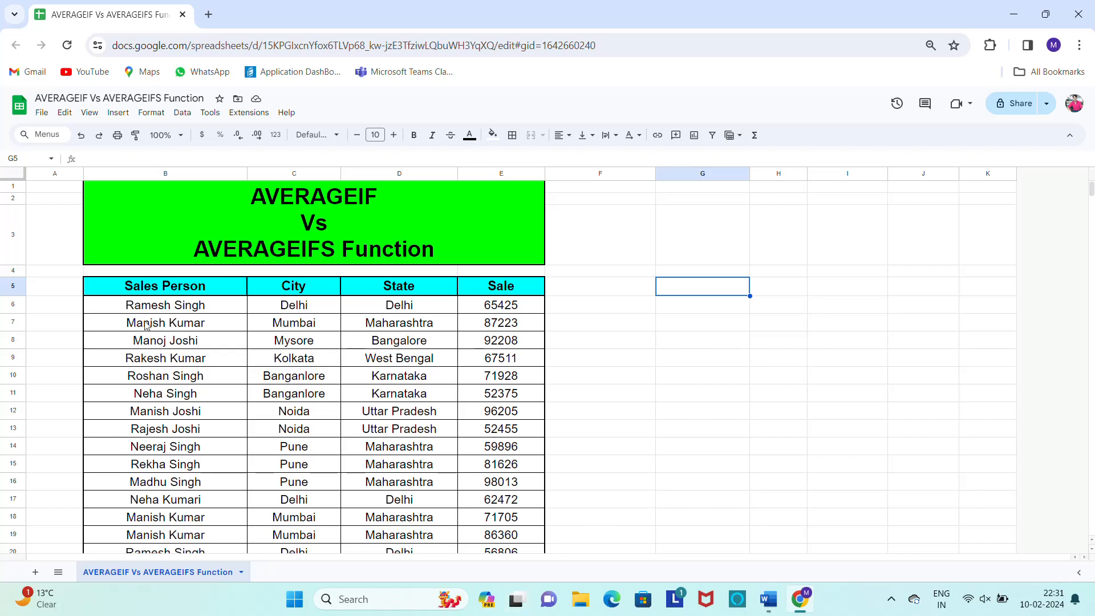
Step: Review the sales table's Sales Person, City, State and Sale columns, its first record and the title block
{"action": "left_click", "coordinate": [175, 288]}
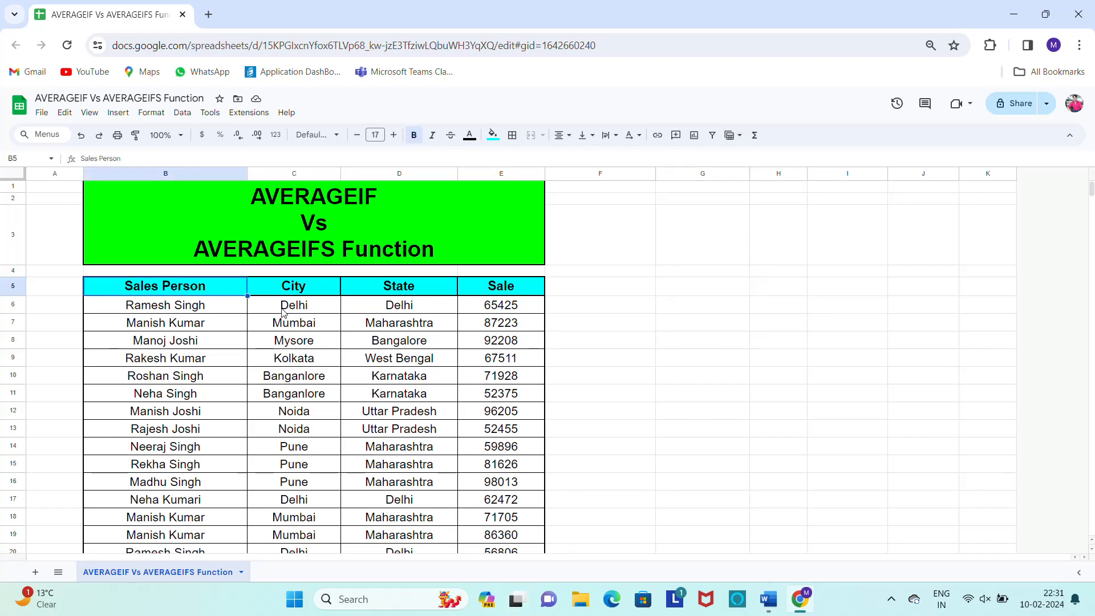
{"action": "left_click", "coordinate": [308, 293]}
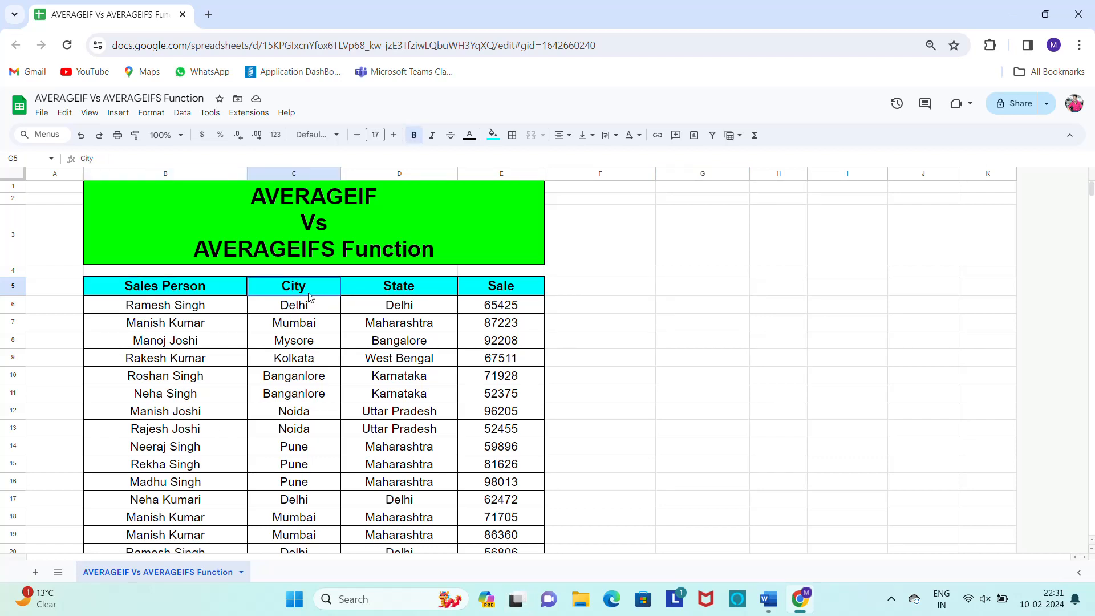
{"action": "left_click", "coordinate": [399, 288]}
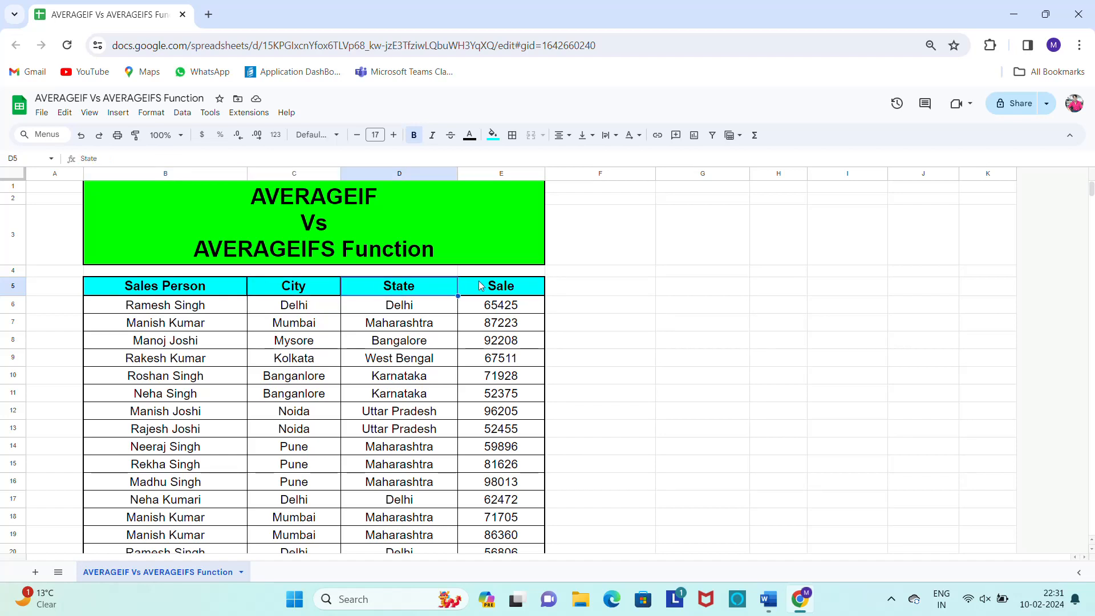
{"action": "left_click", "coordinate": [505, 285]}
{"action": "left_click", "coordinate": [499, 312]}
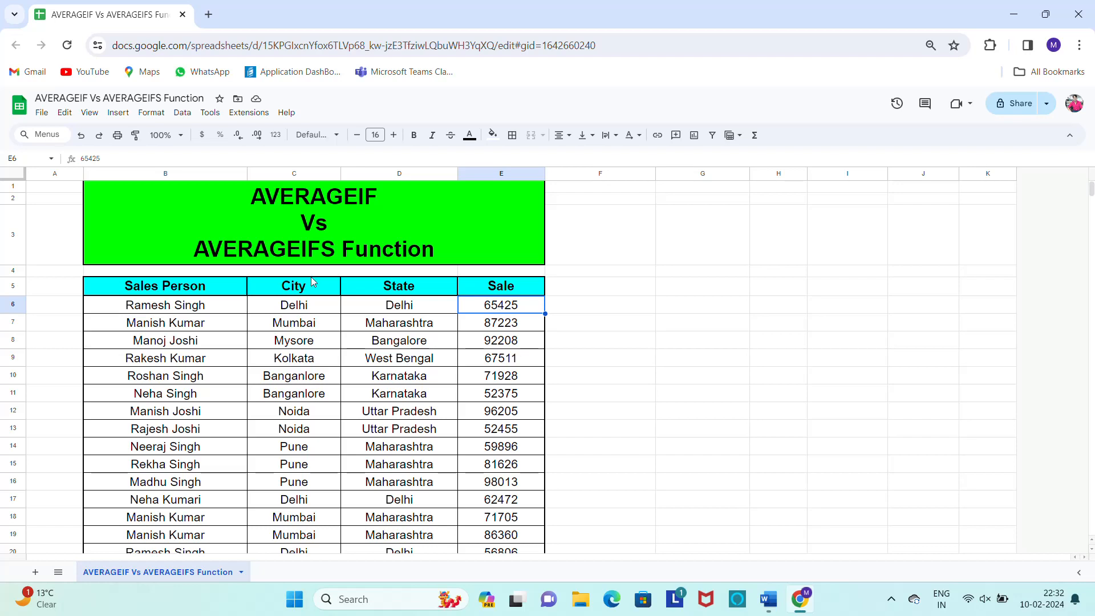
{"action": "left_click", "coordinate": [126, 312]}
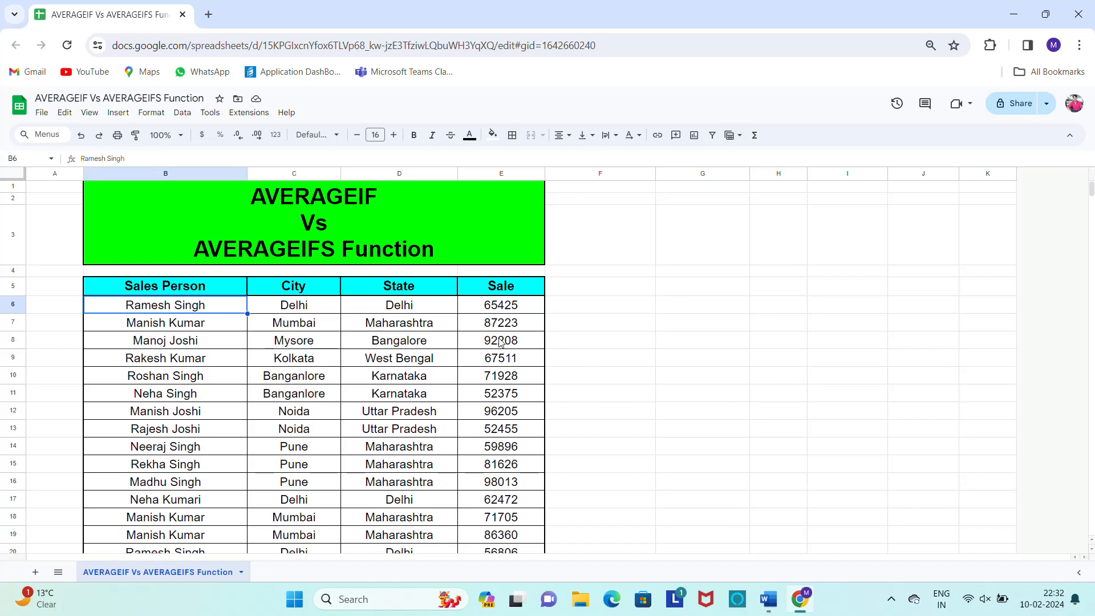
{"action": "left_click", "coordinate": [365, 222]}
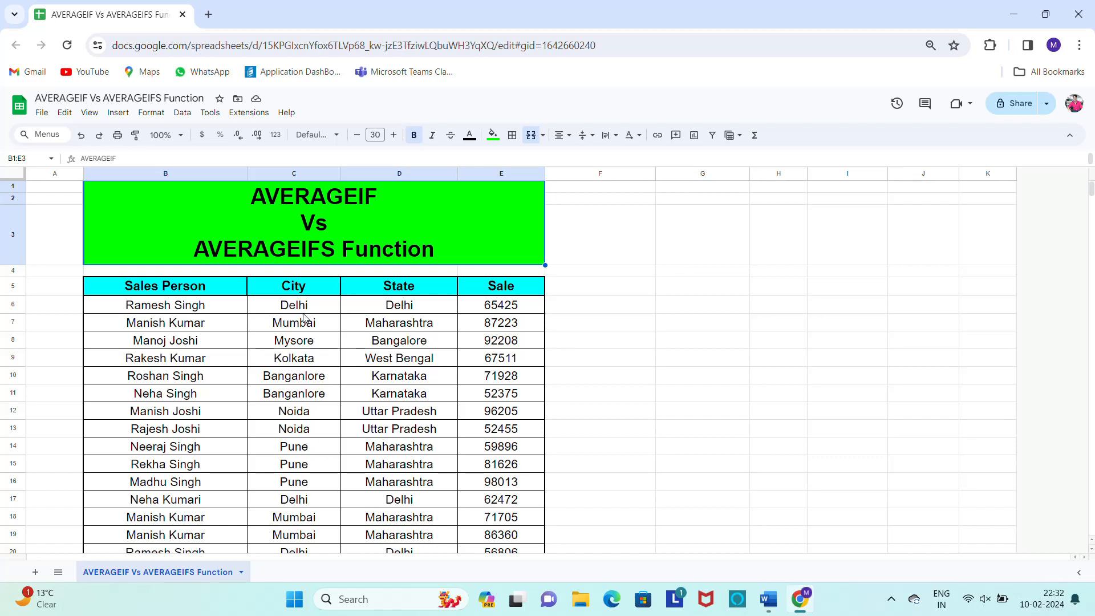
Step: Copy the Sales Person header from B5 to G5 to start a summary table
{"action": "left_click", "coordinate": [153, 292]}
{"action": "key", "text": "ctrl+c"}
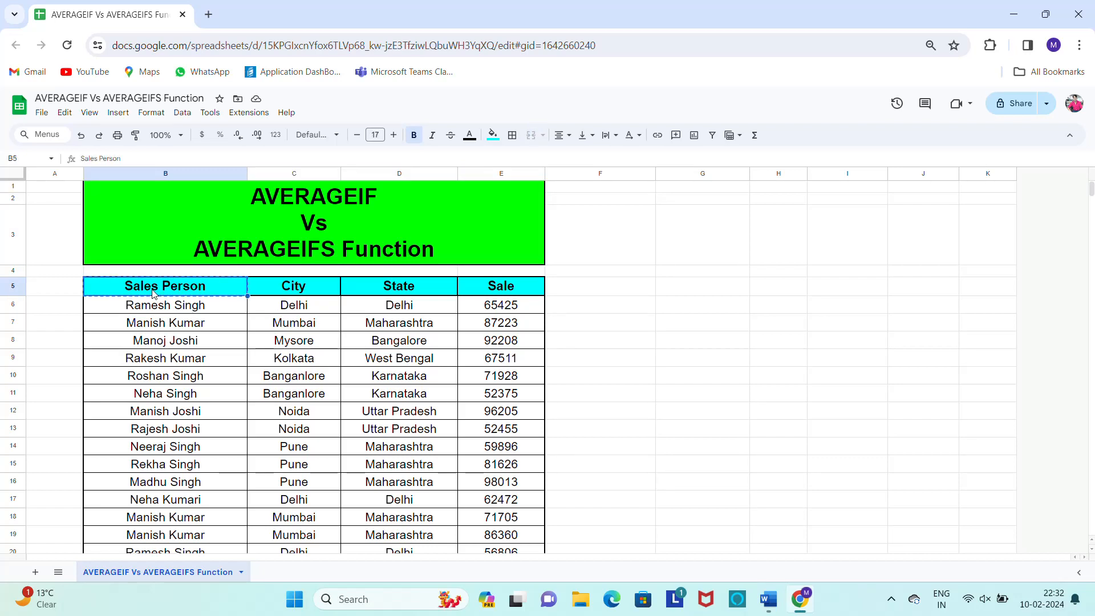
{"action": "key", "text": "Right"}
{"action": "key", "text": "Right"}
{"action": "key", "text": "Right"}
{"action": "key", "text": "Right"}
{"action": "key", "text": "Right"}
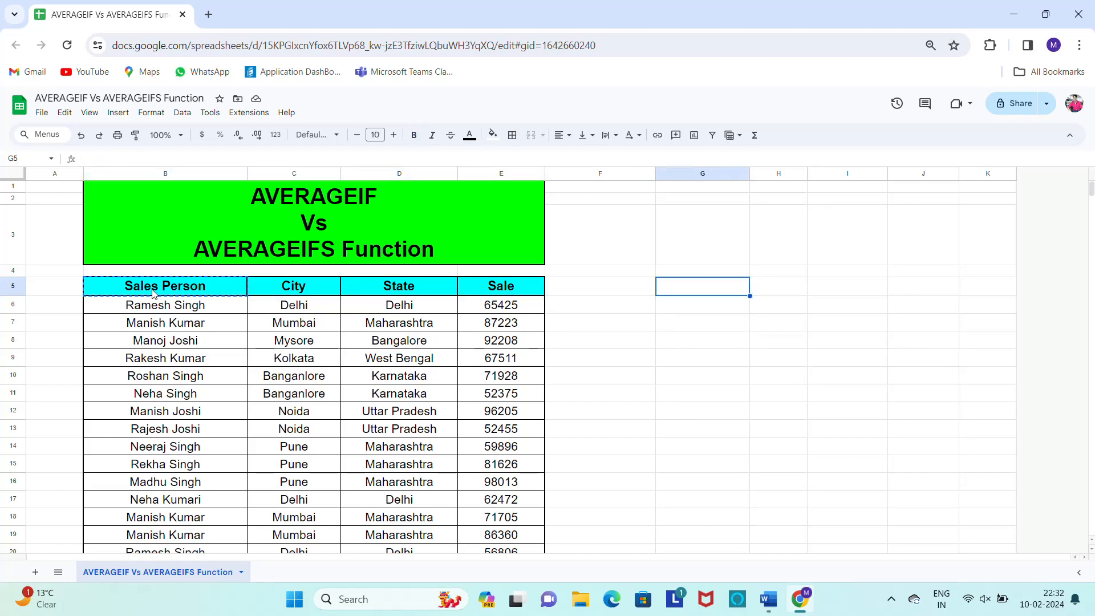
{"action": "key", "text": "ctrl+v"}
Step: Add a "Sale Average" header in H5 with the copied header formatting and fit column H to its text
{"action": "key", "text": "Left"}
{"action": "key", "text": "Left"}
{"action": "key", "text": "Down"}
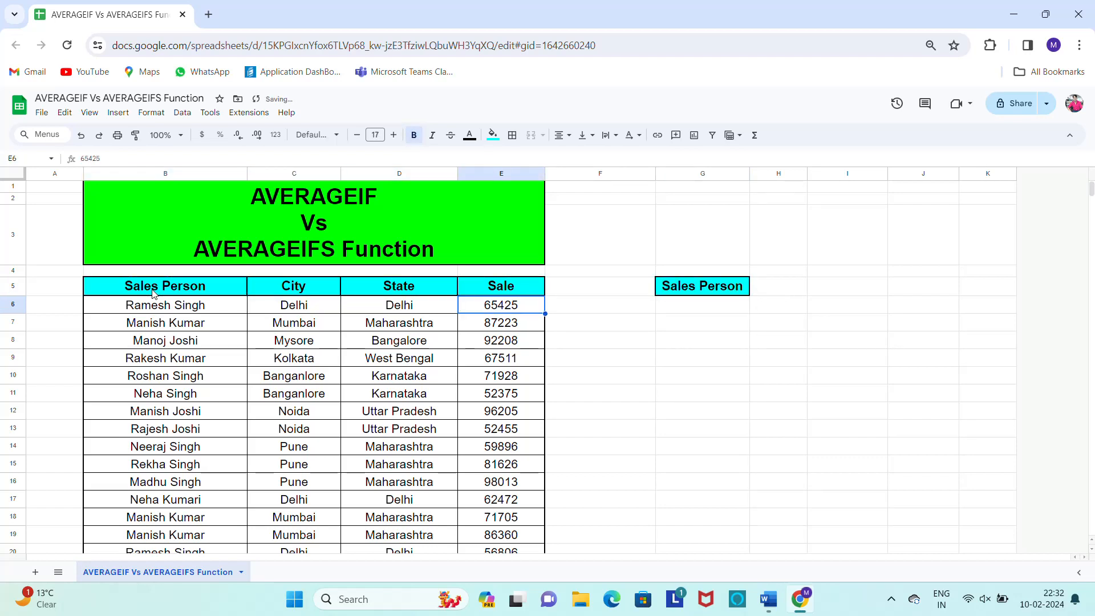
{"action": "key", "text": "Up"}
{"action": "key", "text": "Right"}
{"action": "key", "text": "Right"}
{"action": "key", "text": "Right"}
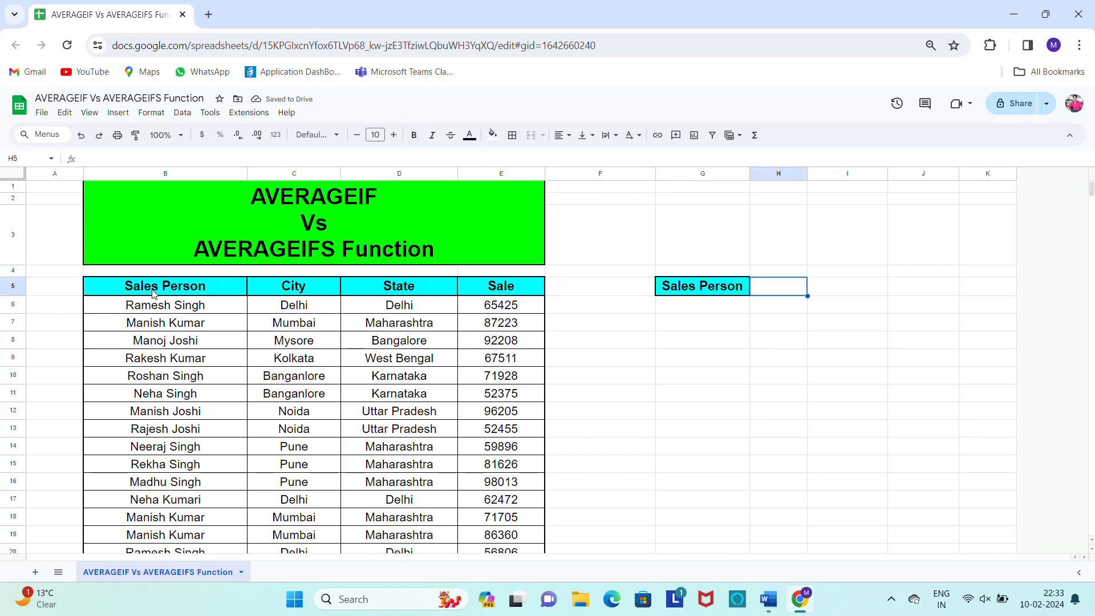
{"action": "key", "text": "ctrl+v"}
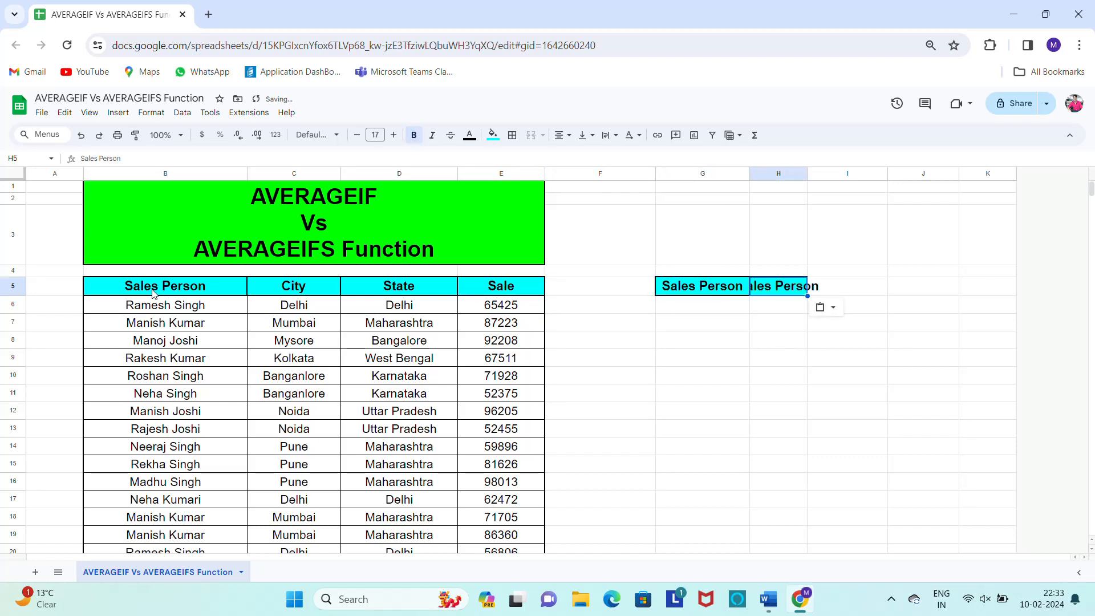
{"action": "type", "text": "Sale "}
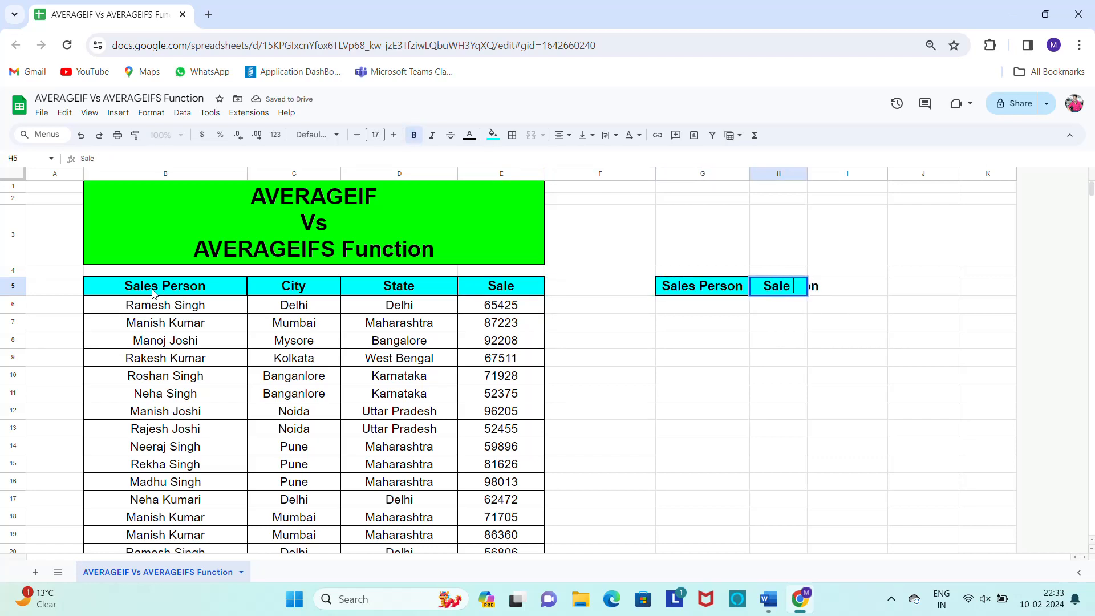
{"action": "type", "text": "Average"}
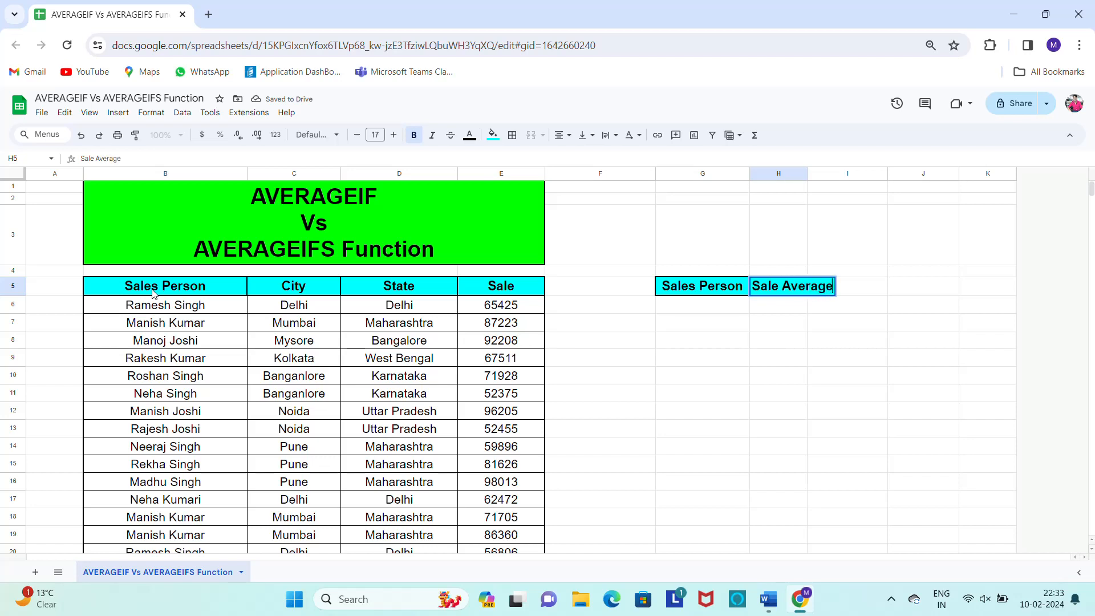
{"action": "key", "text": "Return"}
{"action": "key", "text": "Up"}
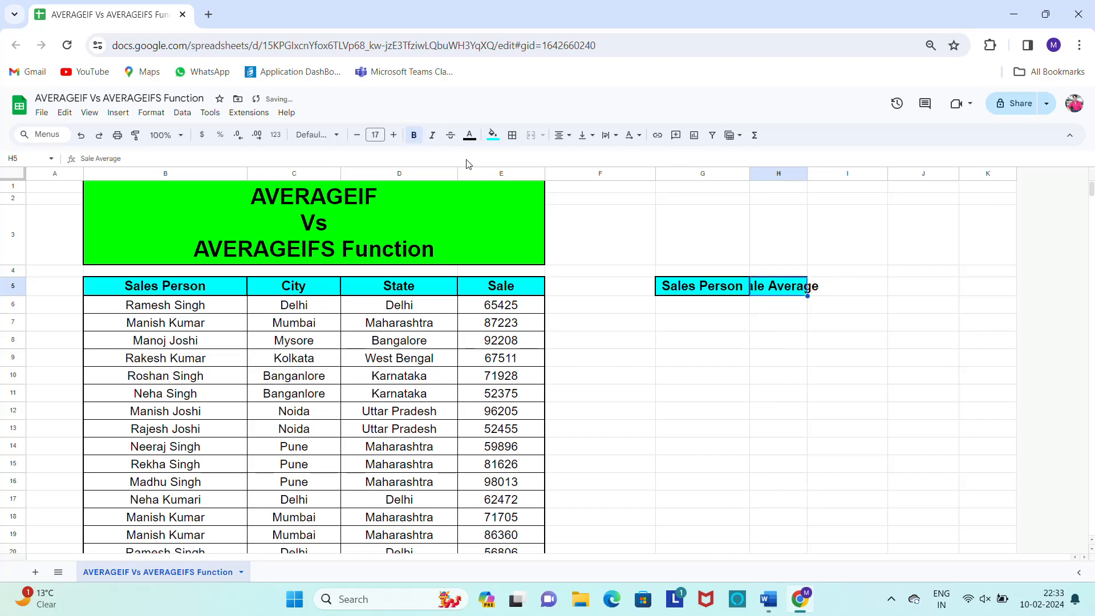
{"action": "double_click", "coordinate": [808, 174]}
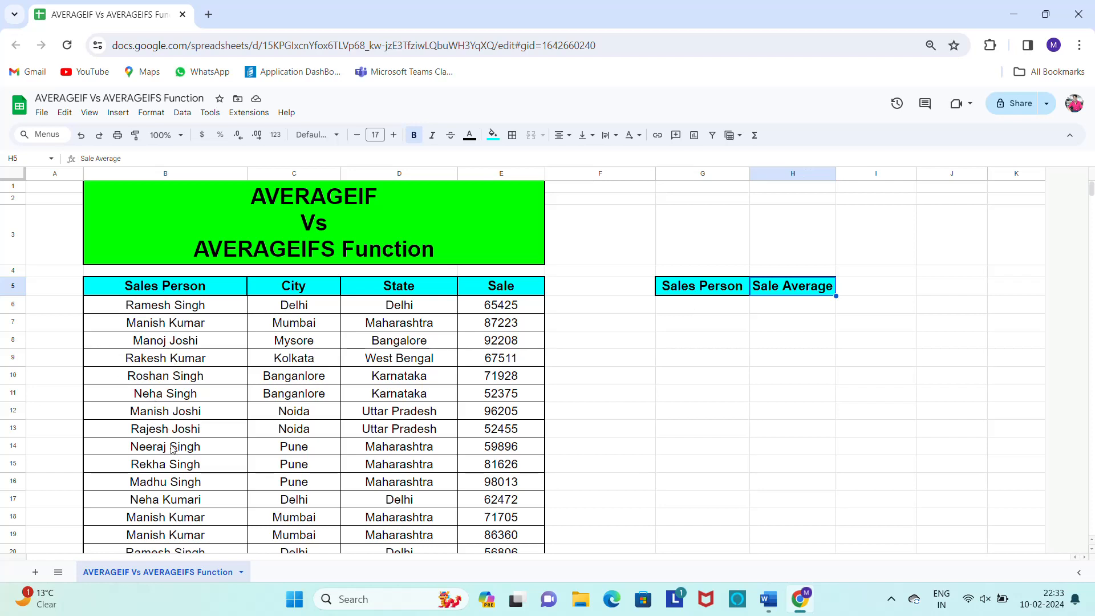
Step: Enter the text of the salesperson's name from B18 into G6 without its cell formatting
{"action": "double_click", "coordinate": [157, 522]}
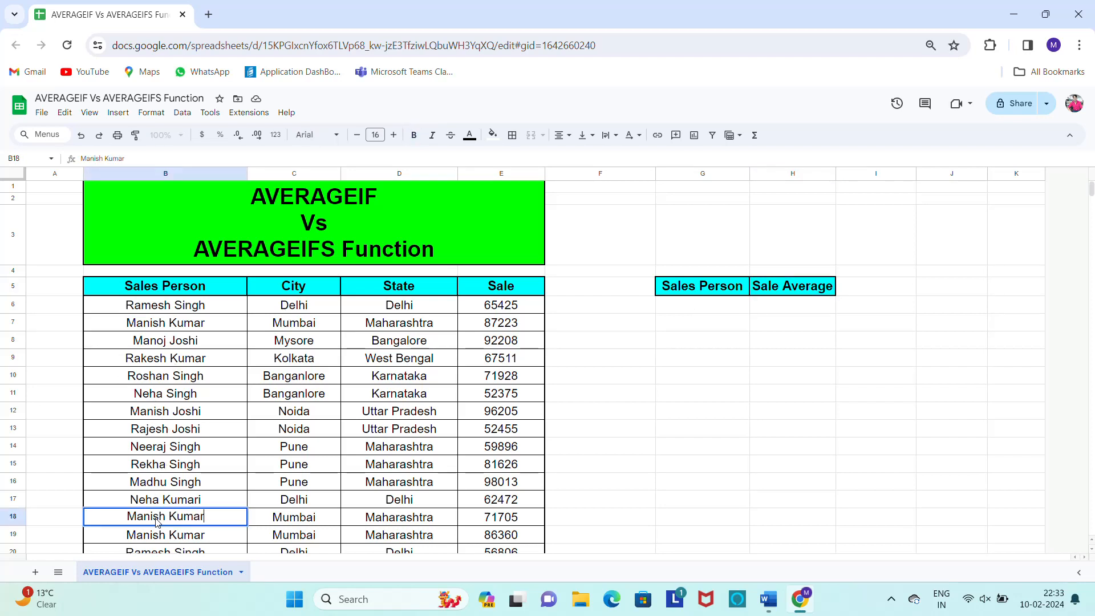
{"action": "key", "text": "ctrl+a"}
{"action": "key", "text": "ctrl+c"}
{"action": "key", "text": "Escape"}
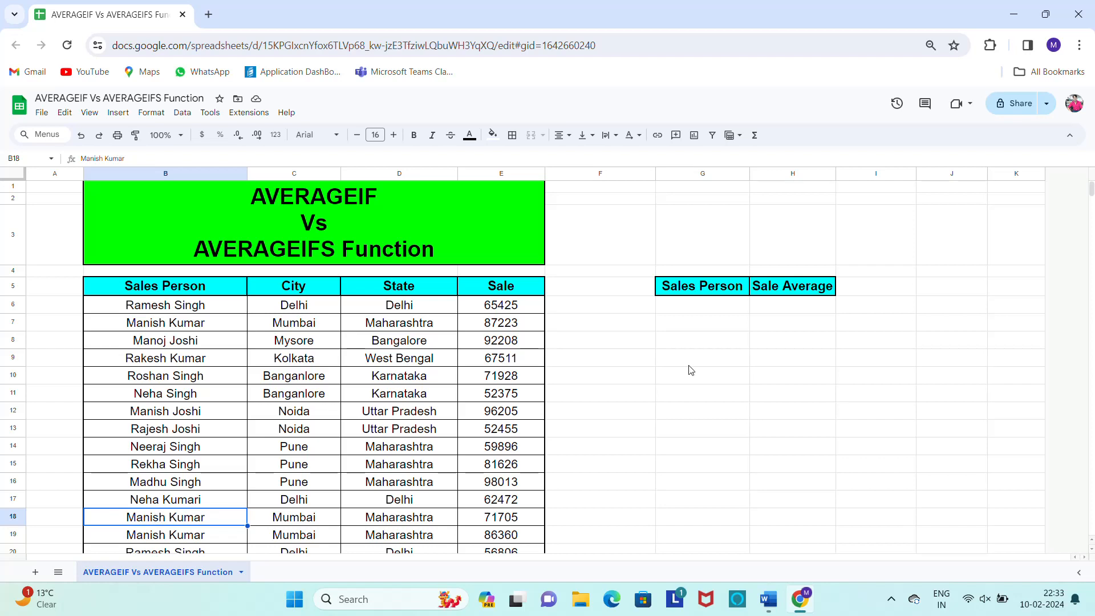
{"action": "left_click", "coordinate": [699, 307]}
{"action": "key", "text": "ctrl+v"}
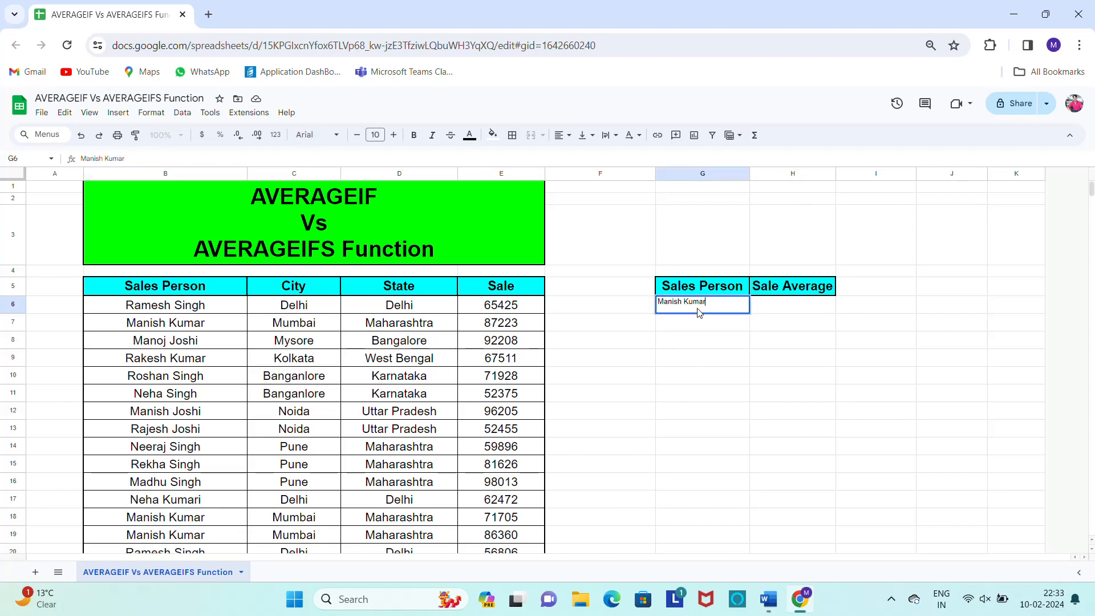
{"action": "key", "text": "Return"}
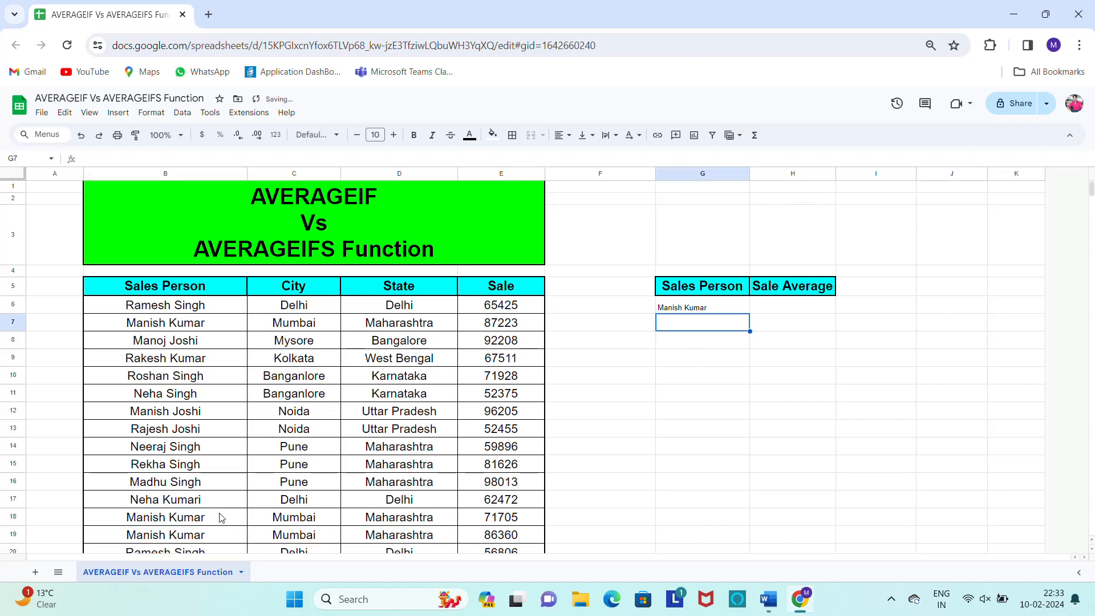
Step: Copy the salesperson cell B18 with its formatting into G6
{"action": "left_click", "coordinate": [217, 517]}
{"action": "key", "text": "ctrl+c"}
{"action": "left_click", "coordinate": [690, 314]}
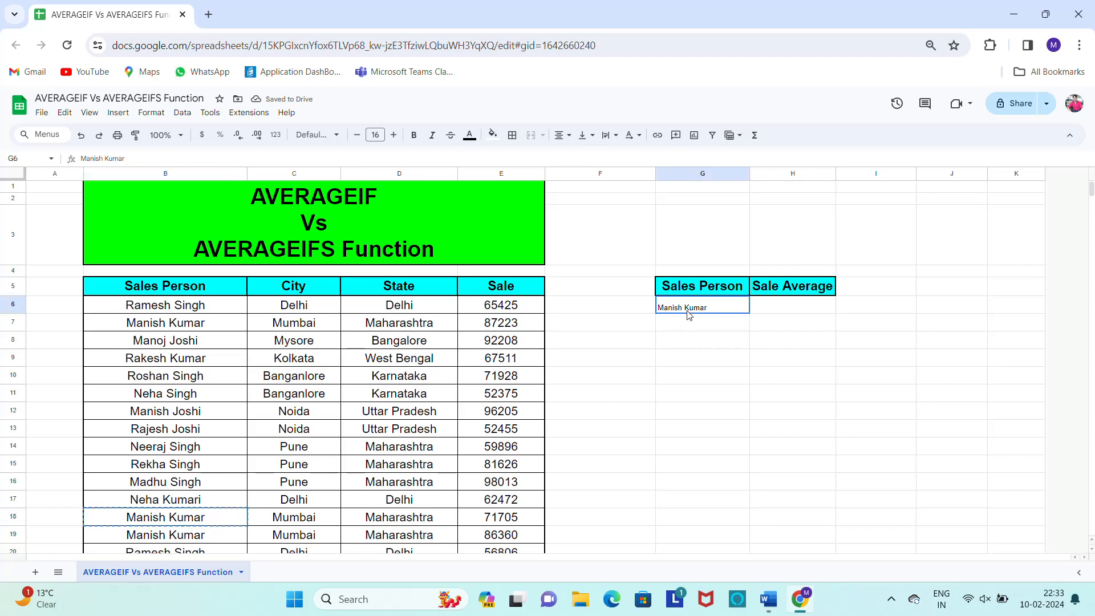
{"action": "key", "text": "ctrl+v"}
Step: Begin an AVERAGEIF formula in H6 with the sales person range B6:B23 as criteria range
{"action": "key", "text": "Right"}
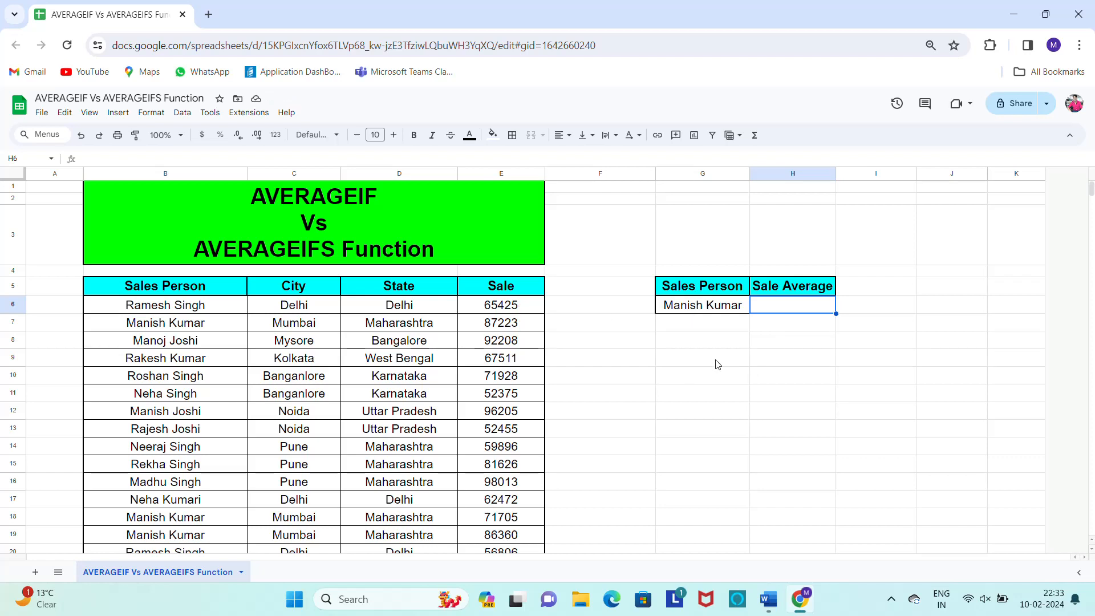
{"action": "type", "text": "=ave"}
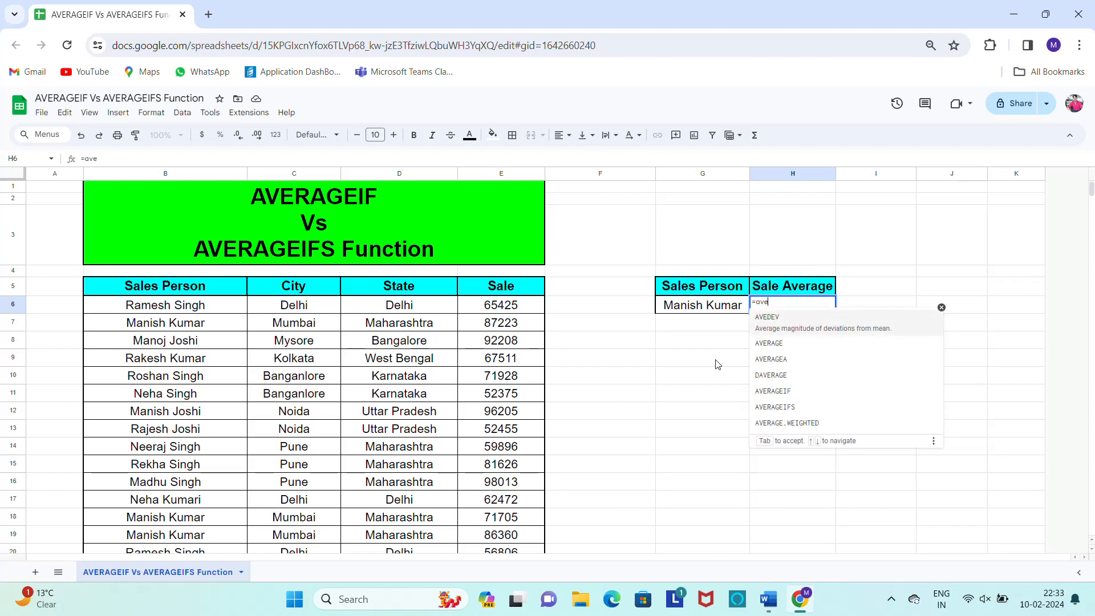
{"action": "key", "text": "Down"}
{"action": "key", "text": "Down"}
{"action": "key", "text": "Down"}
{"action": "key", "text": "Down"}
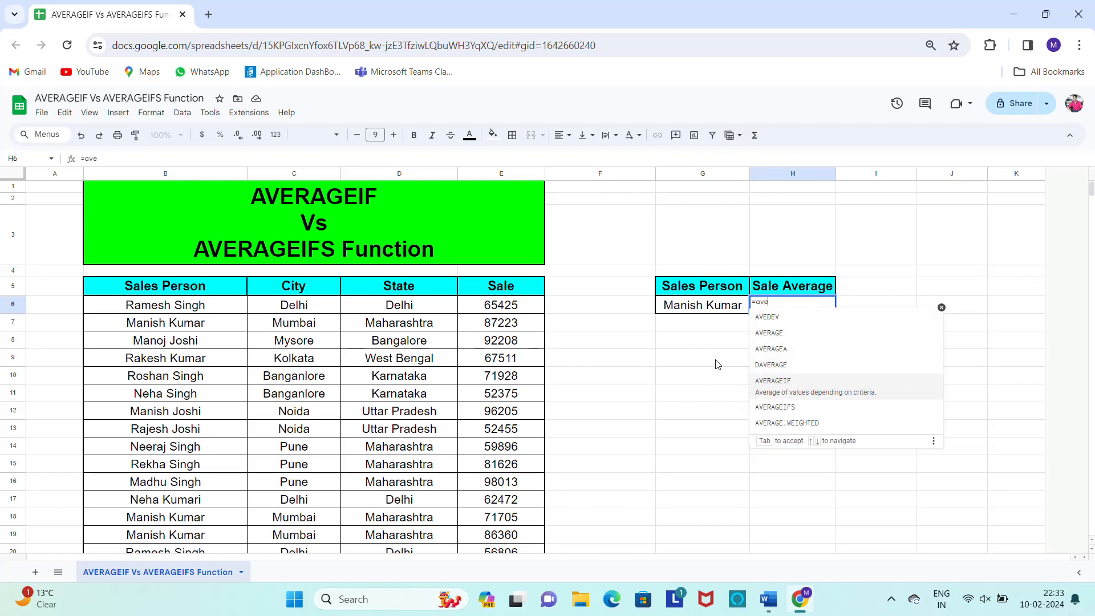
{"action": "key", "text": "Tab"}
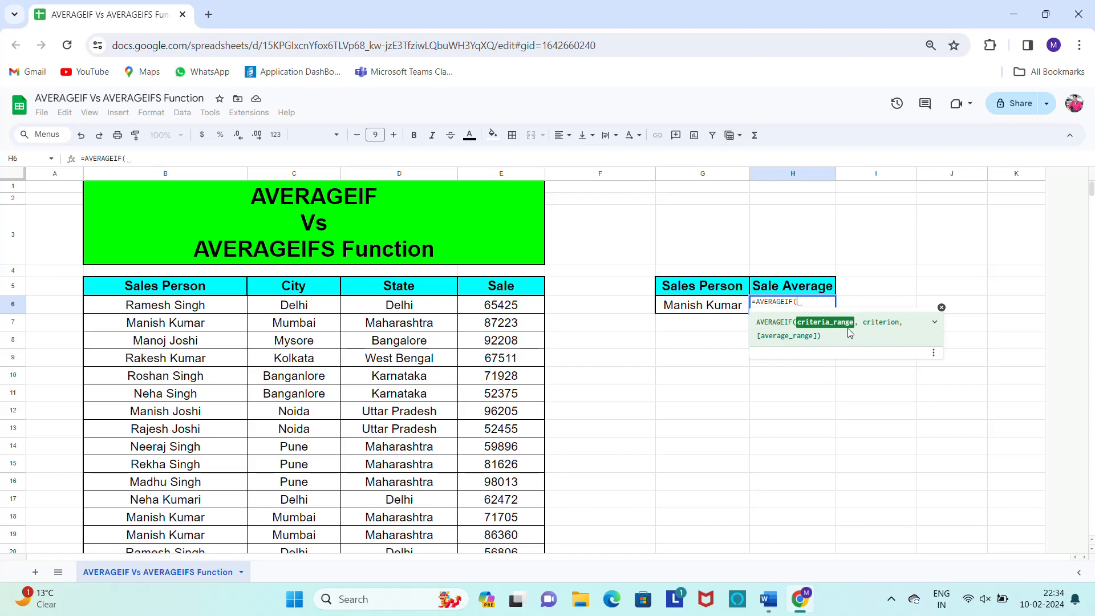
{"action": "left_click", "coordinate": [151, 312]}
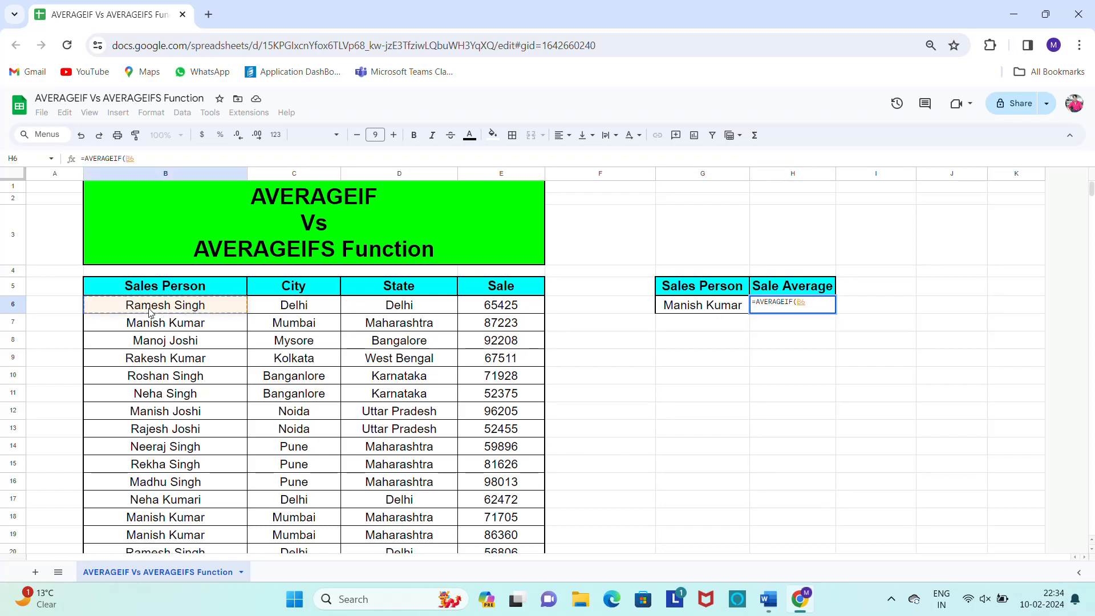
{"action": "key", "text": "ctrl+shift+Down"}
{"action": "type", "text": ","}
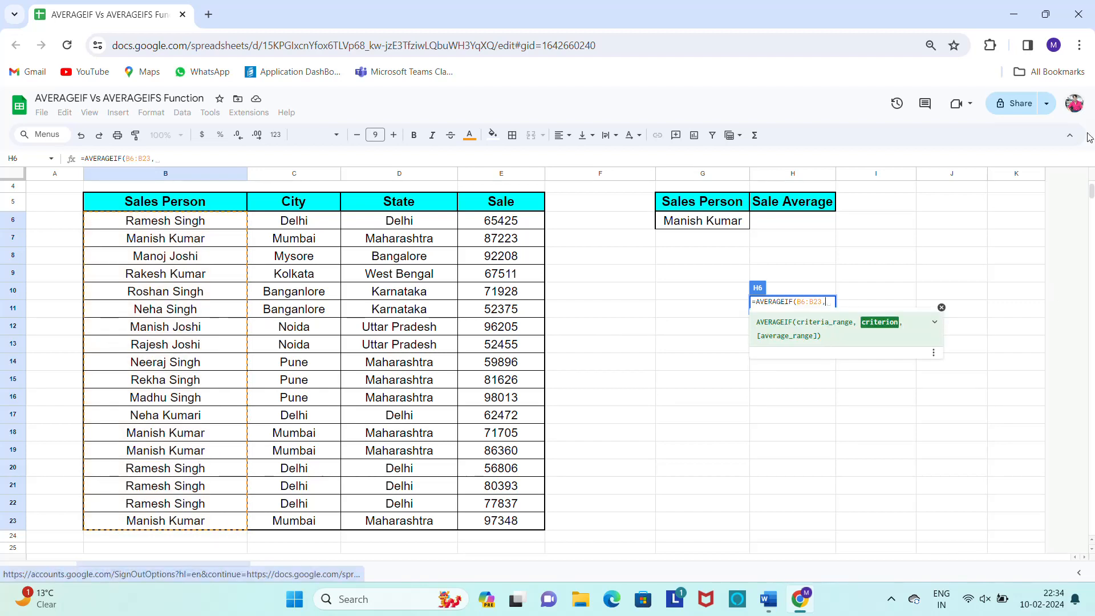
Step: Complete the AVERAGEIF formula with G6 as criterion and E6:E23 as average range
{"action": "scroll", "coordinate": [1091, 195], "scroll_direction": "up", "scroll_amount": 2}
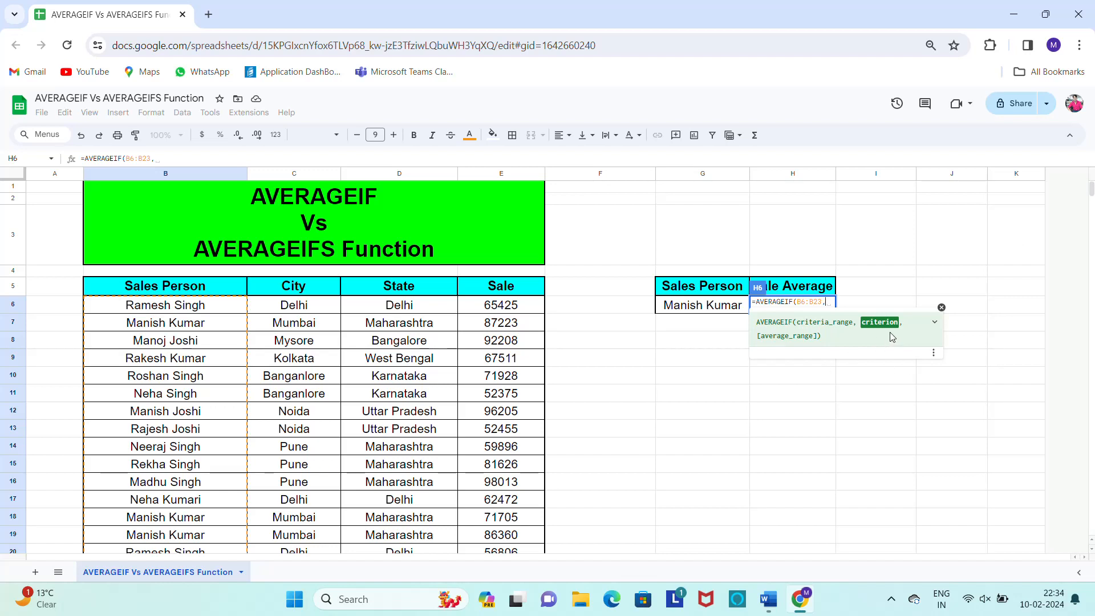
{"action": "left_click", "coordinate": [682, 316]}
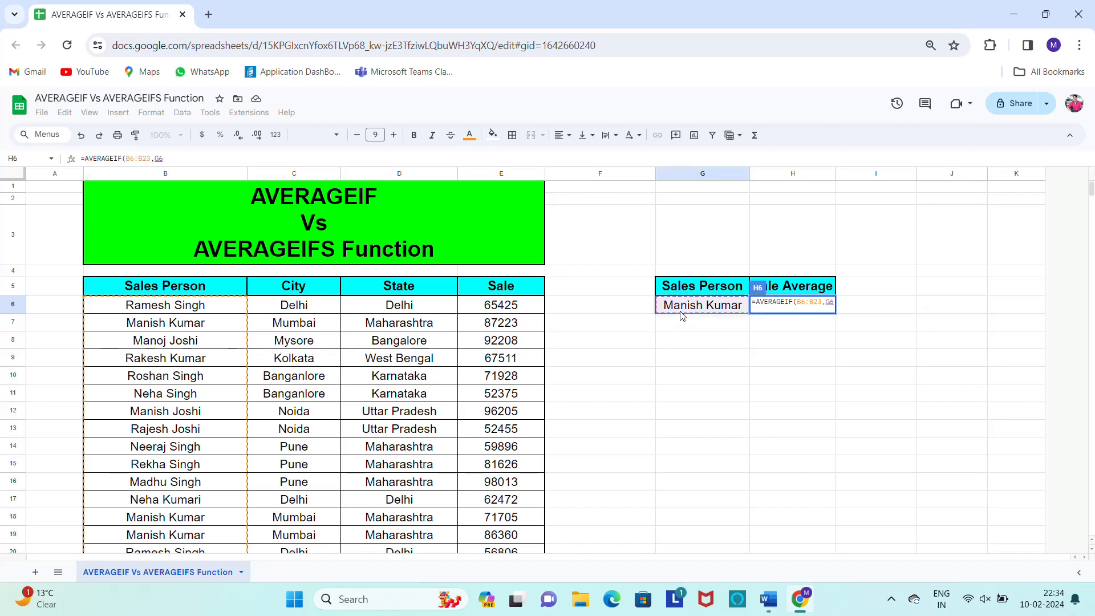
{"action": "type", "text": ","}
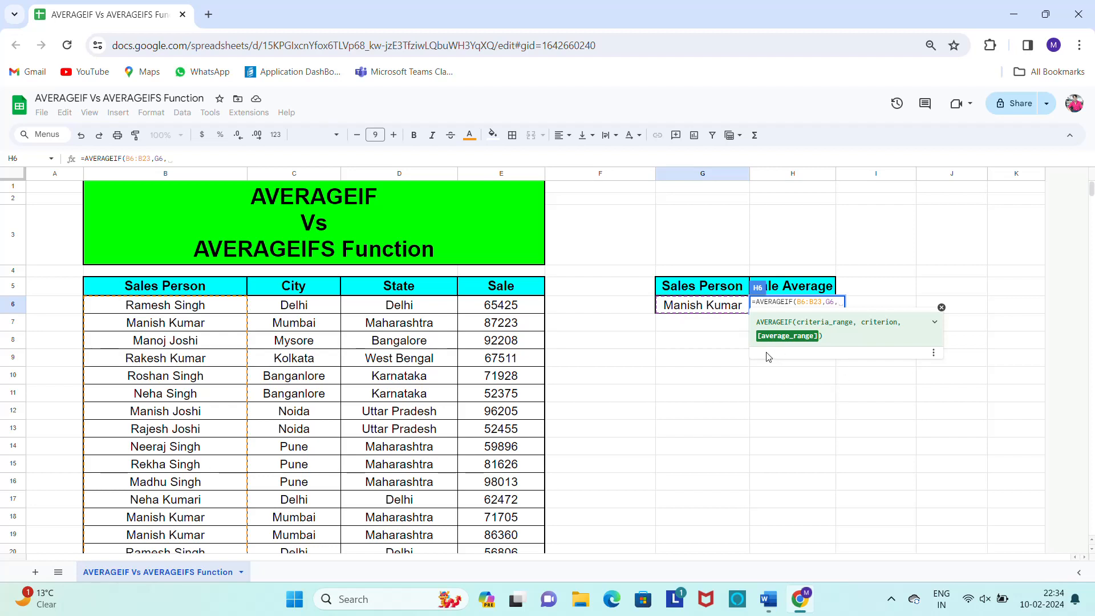
{"action": "left_click", "coordinate": [501, 305]}
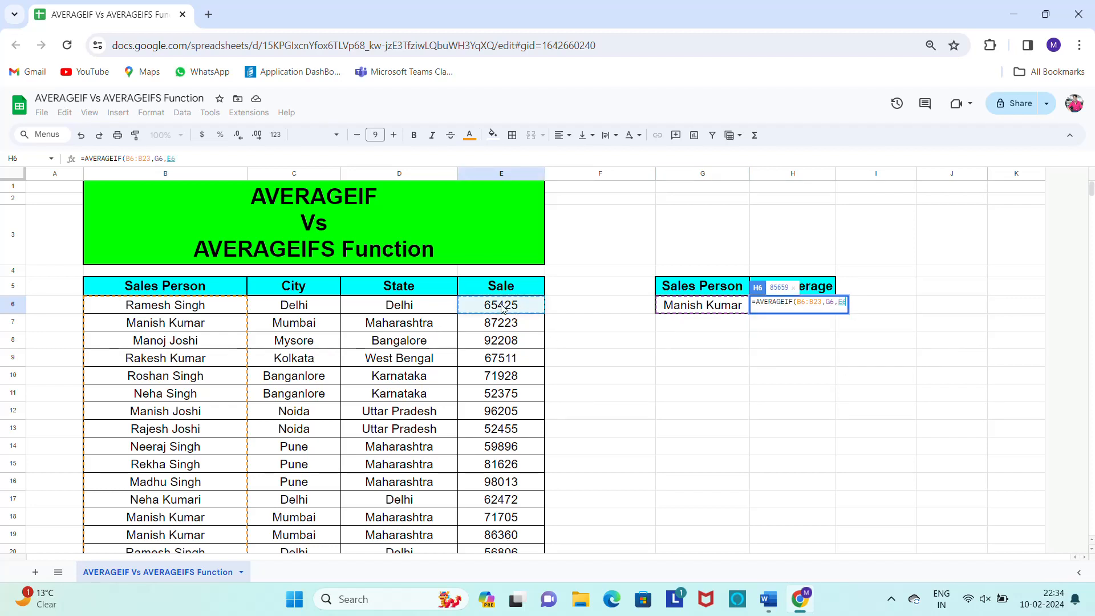
{"action": "key", "text": "ctrl+shift+Down"}
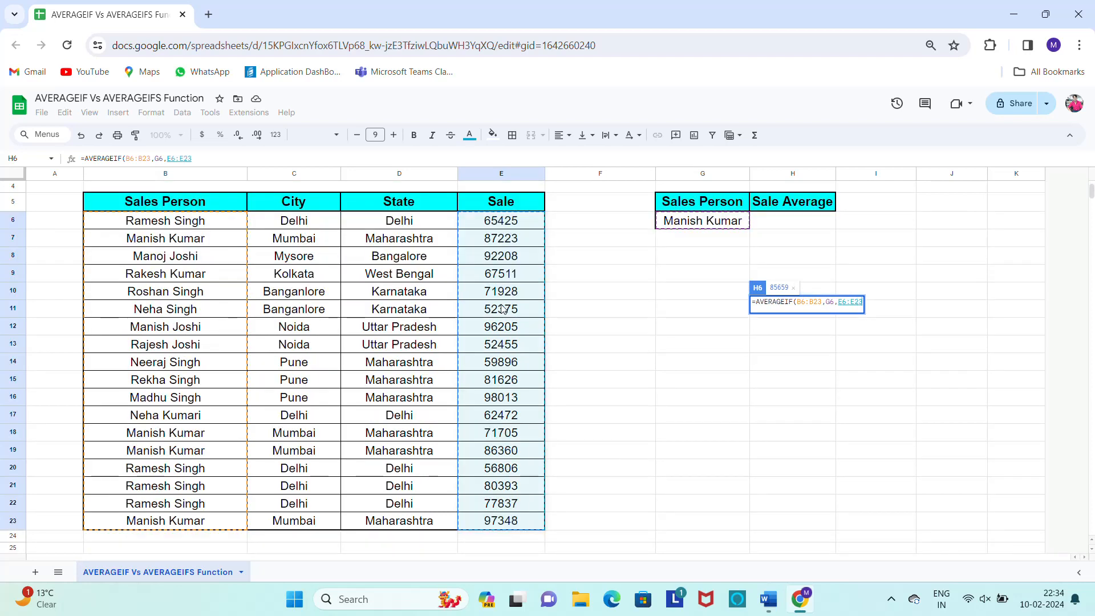
{"action": "key", "text": "Return"}
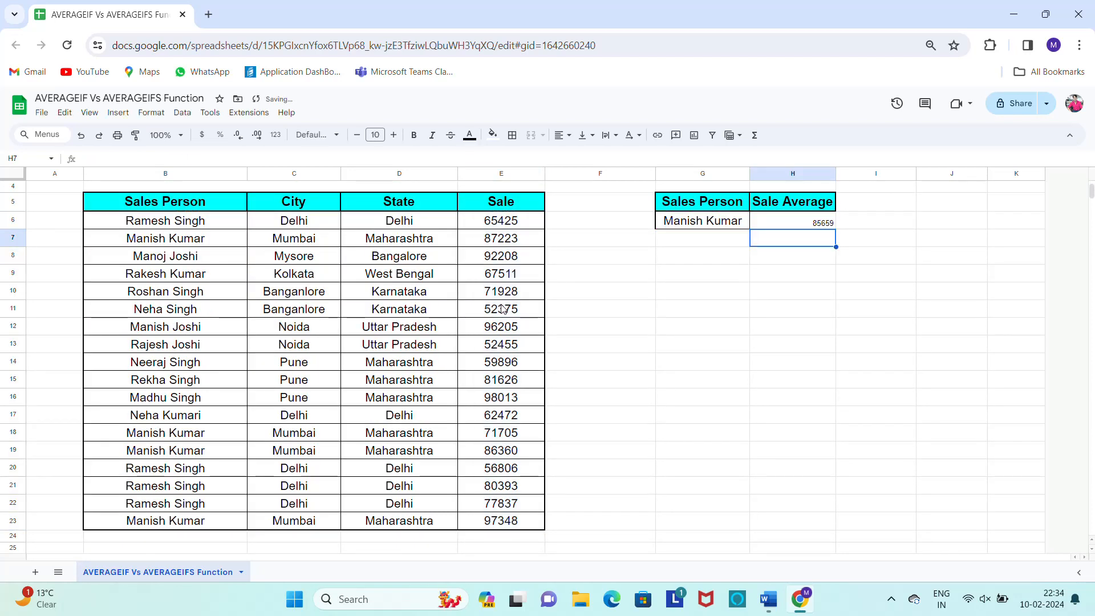
Step: Set the average result in H6 to font size 18 and center it horizontally
{"action": "key", "text": "Up"}
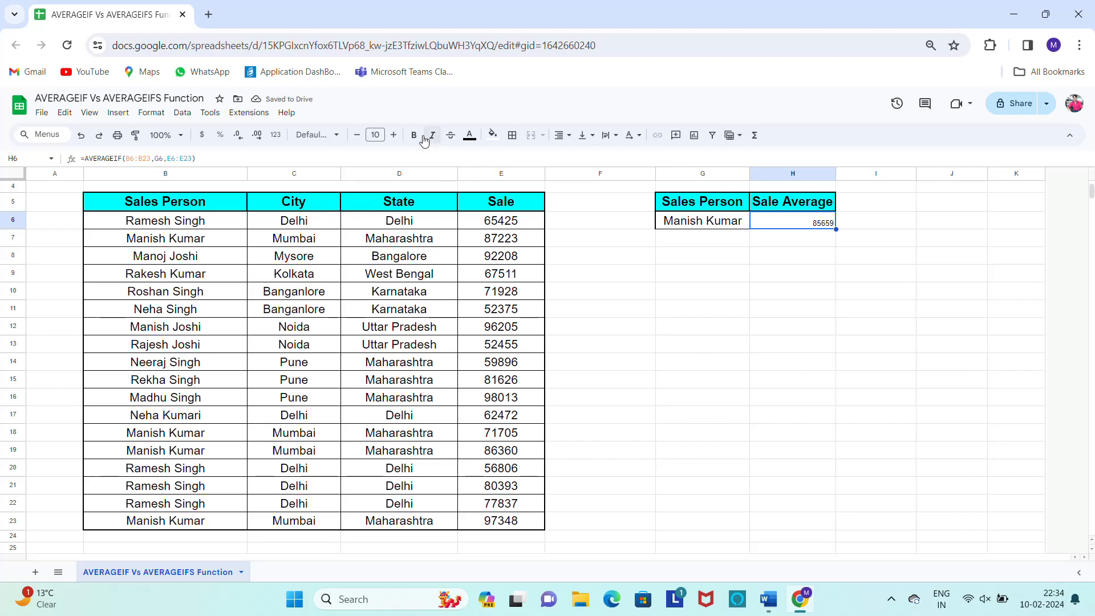
{"action": "left_click", "coordinate": [393, 135]}
{"action": "left_click", "coordinate": [394, 135]}
{"action": "left_click", "coordinate": [393, 135]}
{"action": "left_click", "coordinate": [394, 135]}
{"action": "left_click", "coordinate": [394, 135]}
{"action": "left_click", "coordinate": [393, 135]}
{"action": "left_click", "coordinate": [393, 135]}
{"action": "left_click", "coordinate": [394, 135]}
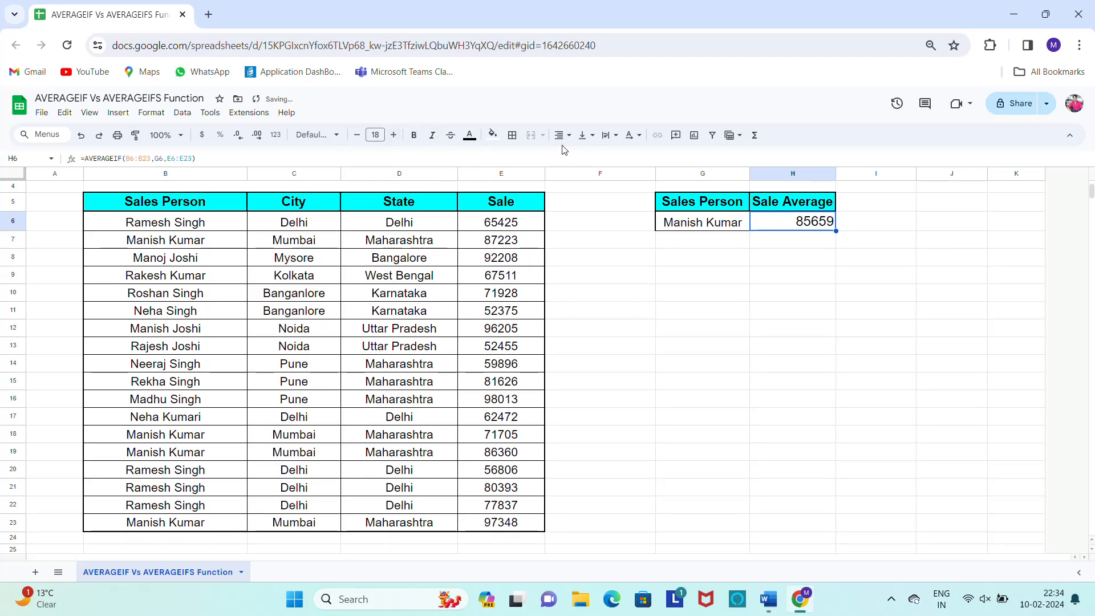
{"action": "key", "text": "ctrl+shift+e"}
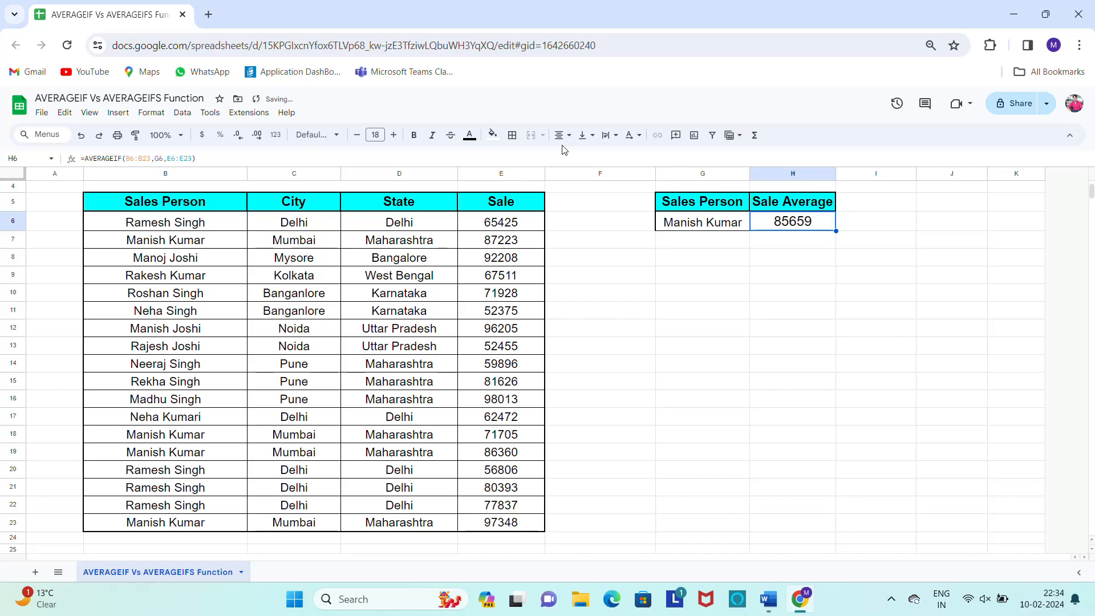
Step: Review the AVERAGEIF formula in H6 against the sales person column of the sales table
{"action": "key", "text": "Up"}
{"action": "key", "text": "Up"}
{"action": "key", "text": "Up"}
{"action": "key", "text": "Up"}
{"action": "key", "text": "Down"}
{"action": "key", "text": "Down"}
{"action": "key", "text": "Down"}
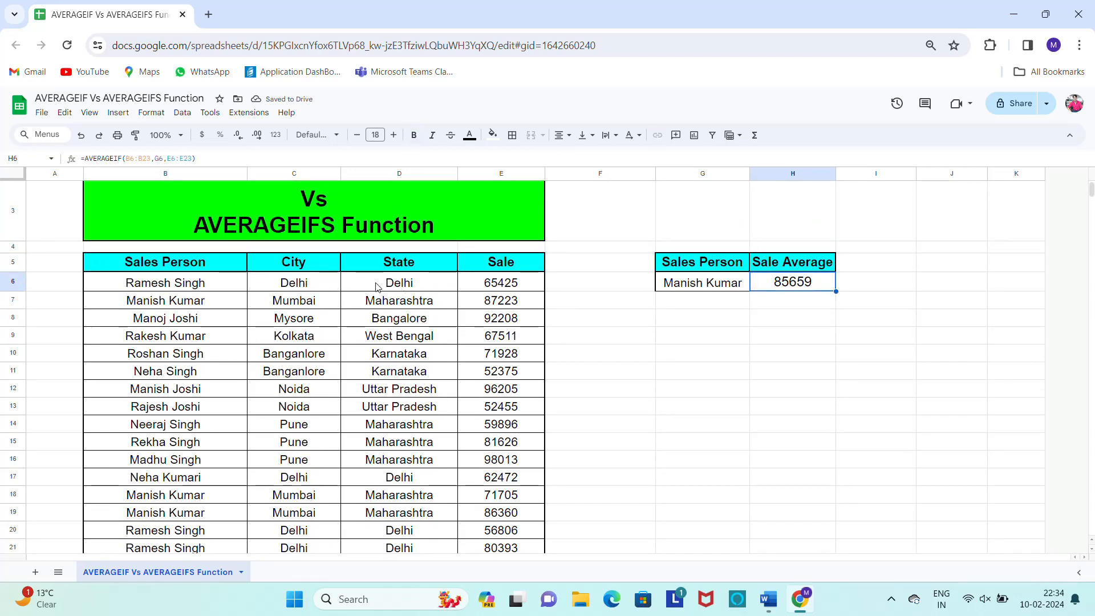
{"action": "left_click", "coordinate": [184, 284]}
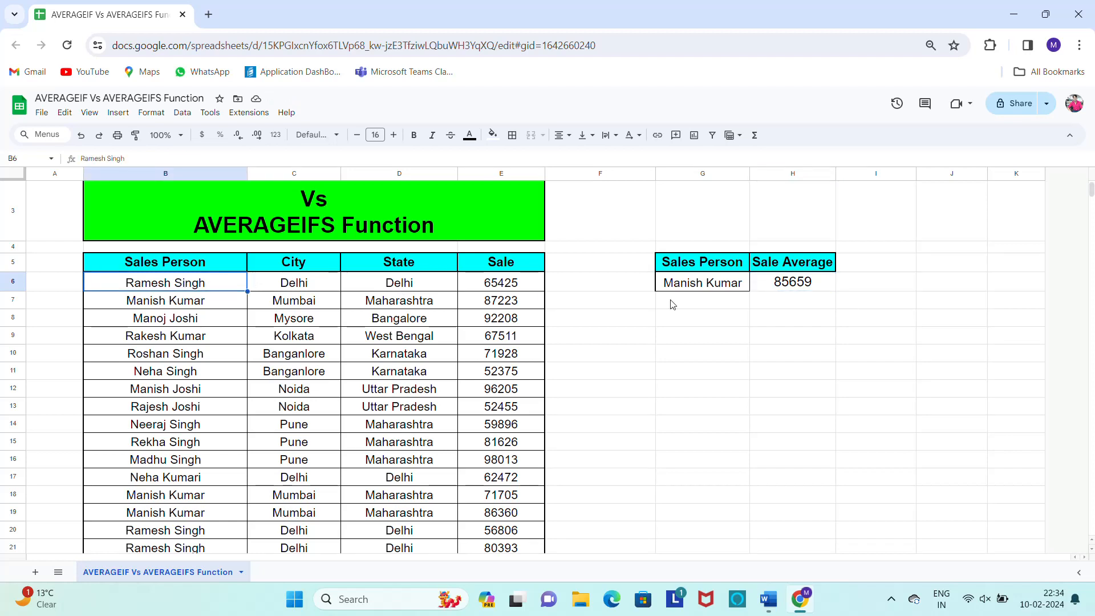
{"action": "left_click", "coordinate": [792, 290]}
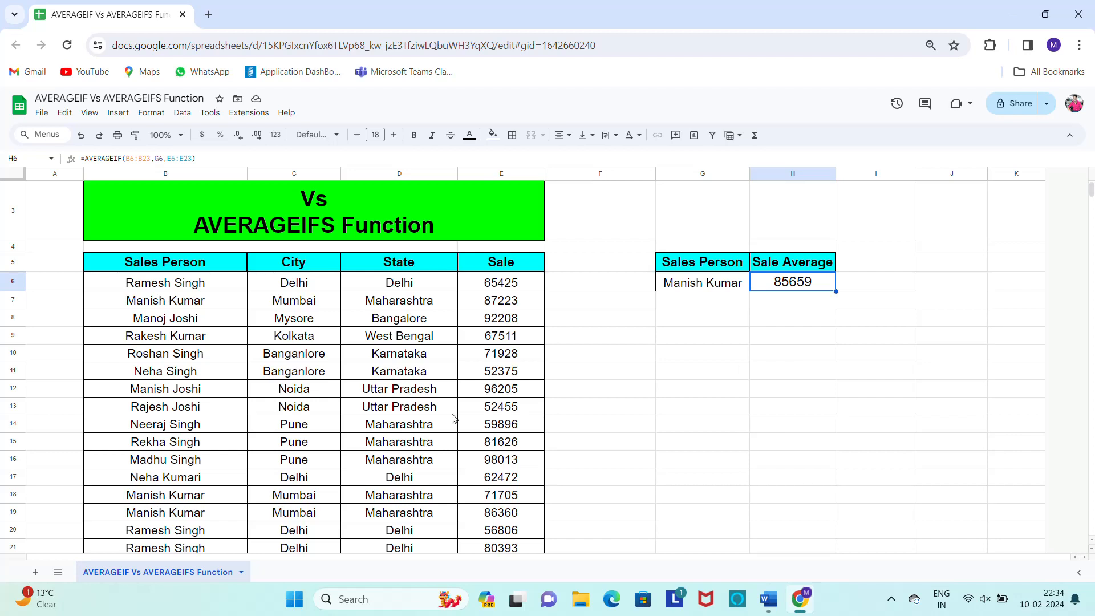
Step: Select the sale cells E7, E18 and E19 together and switch the selection summary from Sum to Avg
{"action": "left_click", "coordinate": [496, 307]}
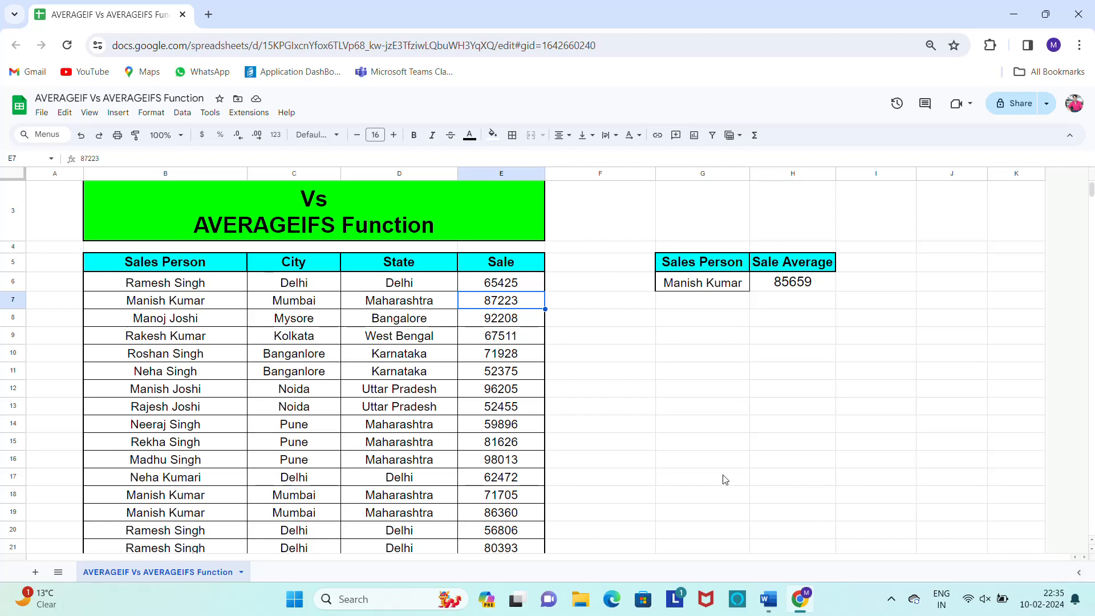
{"action": "left_click", "coordinate": [494, 498], "text": "ctrl"}
{"action": "left_click", "coordinate": [497, 514], "text": "shift"}
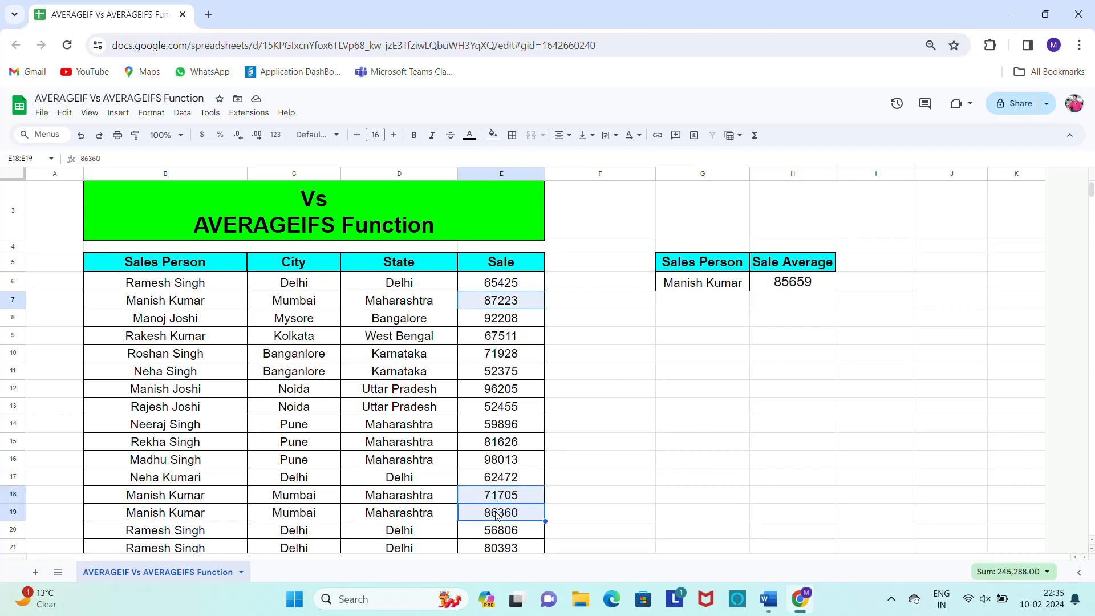
{"action": "left_click", "coordinate": [1047, 571]}
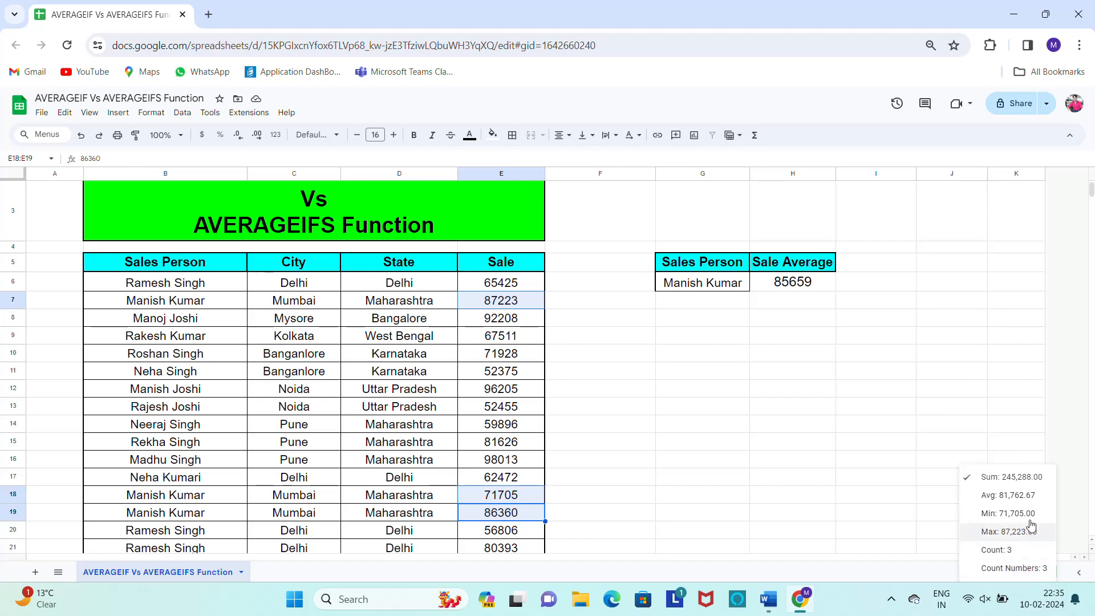
{"action": "left_click", "coordinate": [1021, 500]}
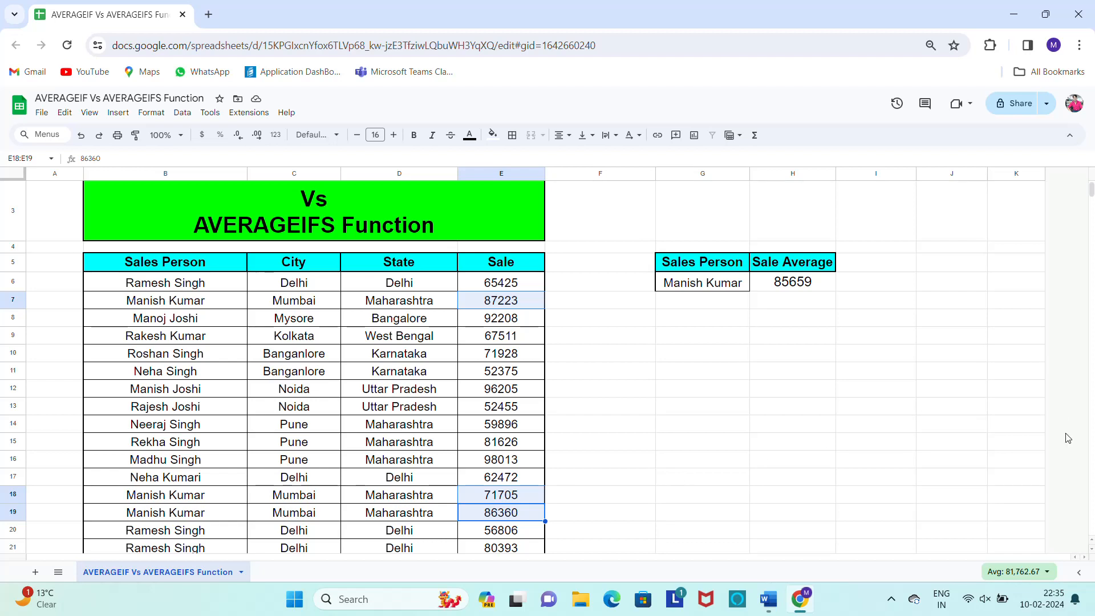
{"action": "left_click", "coordinate": [573, 482]}
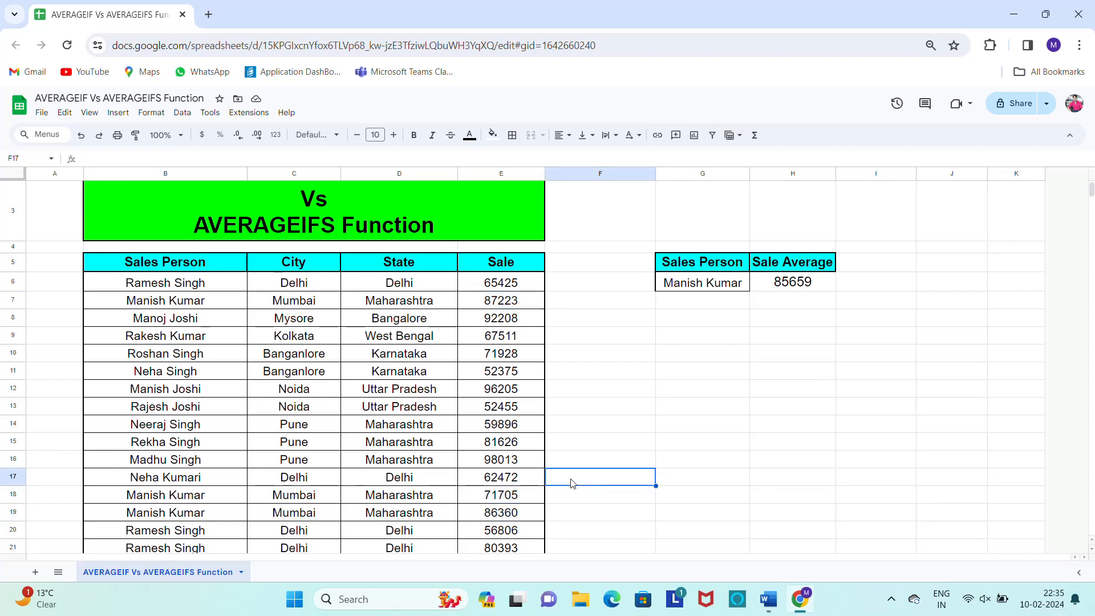
Step: Check the average of the salesperson's four sales in E7, E18, E19 and E23 against the formula result in H6
{"action": "key", "text": "Down"}
{"action": "key", "text": "Down"}
{"action": "key", "text": "Down"}
{"action": "key", "text": "Down"}
{"action": "key", "text": "Down"}
{"action": "key", "text": "Down"}
{"action": "key", "text": "Down"}
{"action": "key", "text": "Down"}
{"action": "key", "text": "Down"}
{"action": "key", "text": "Down"}
{"action": "key", "text": "Down"}
{"action": "key", "text": "Up"}
{"action": "key", "text": "Up"}
{"action": "key", "text": "Up"}
{"action": "key", "text": "Up"}
{"action": "key", "text": "Up"}
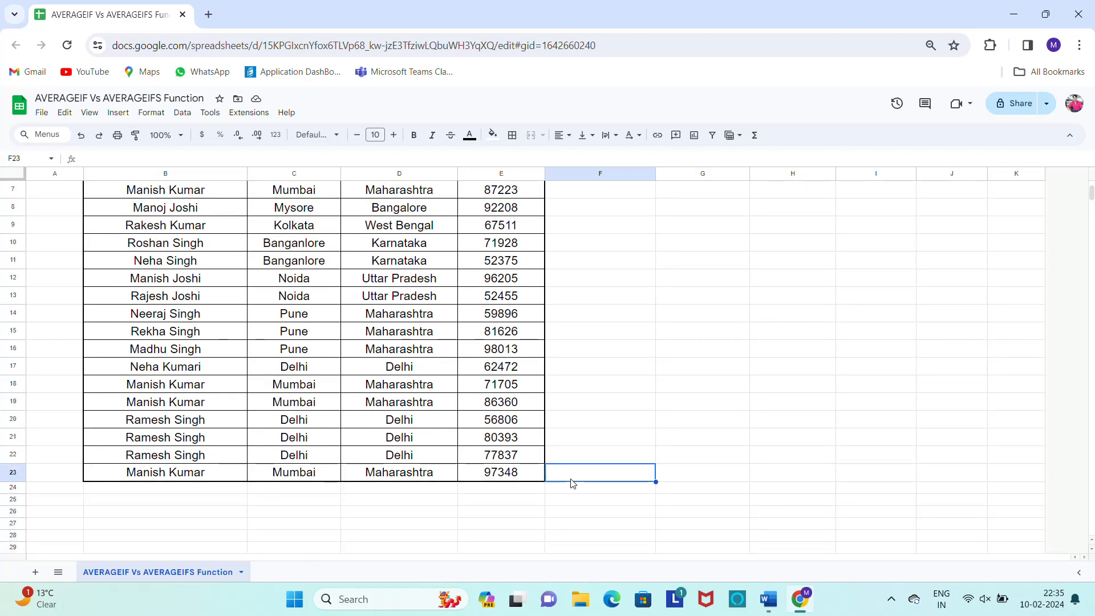
{"action": "key", "text": "Left"}
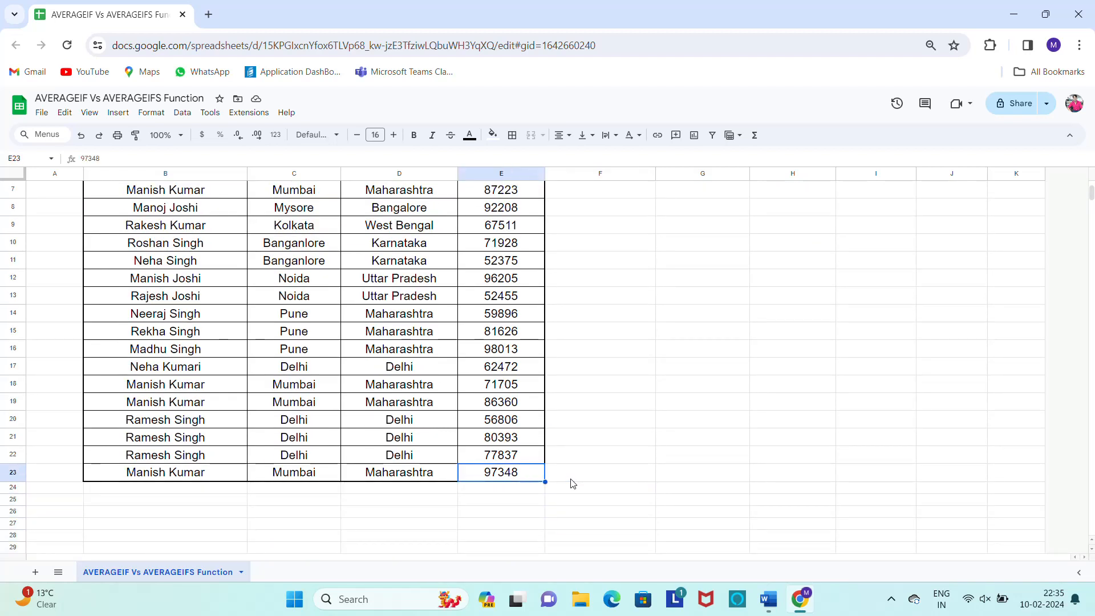
{"action": "left_click", "coordinate": [504, 390]}
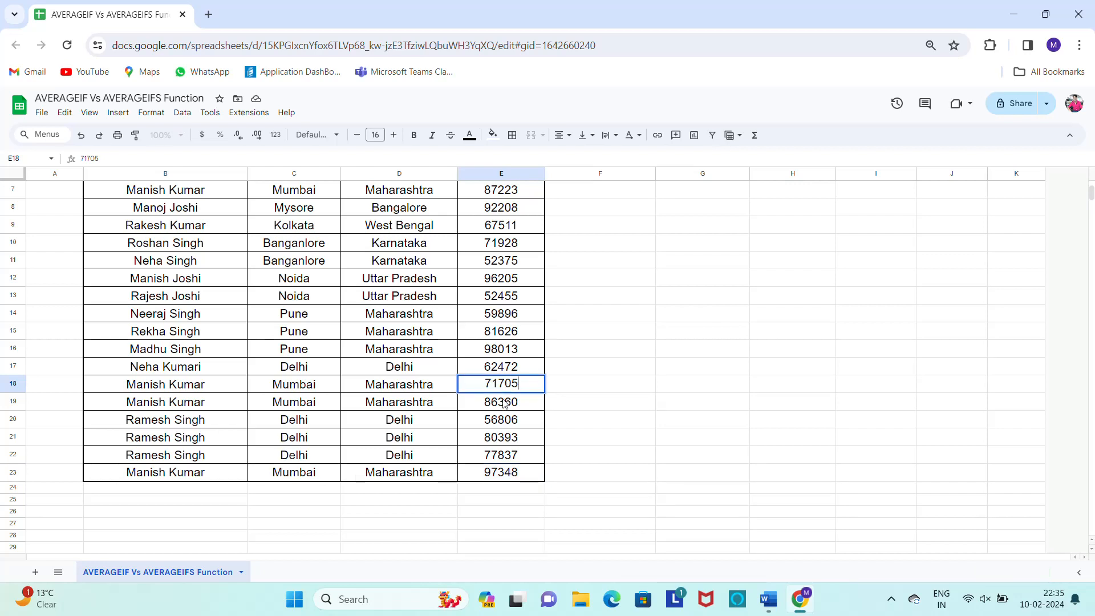
{"action": "left_click", "coordinate": [499, 476]}
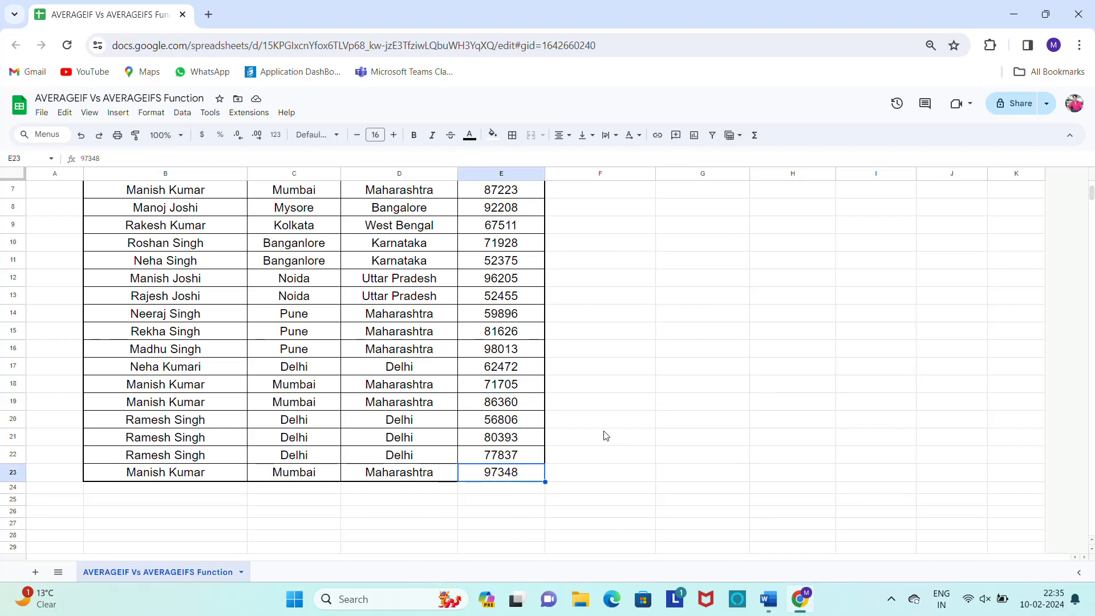
{"action": "left_click", "coordinate": [513, 409], "text": "ctrl"}
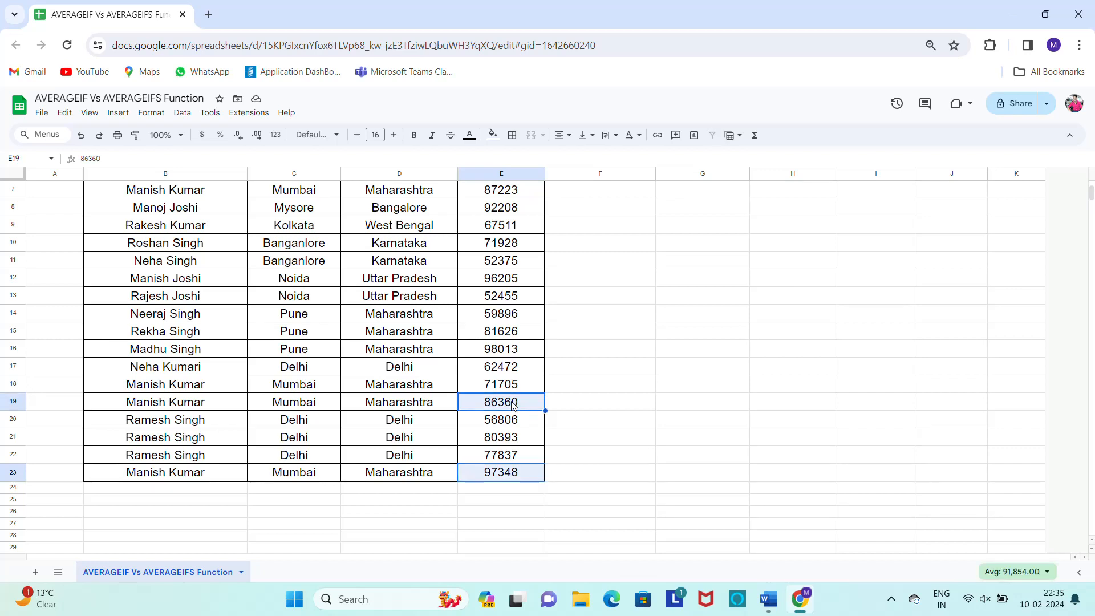
{"action": "left_click", "coordinate": [513, 386], "text": "shift"}
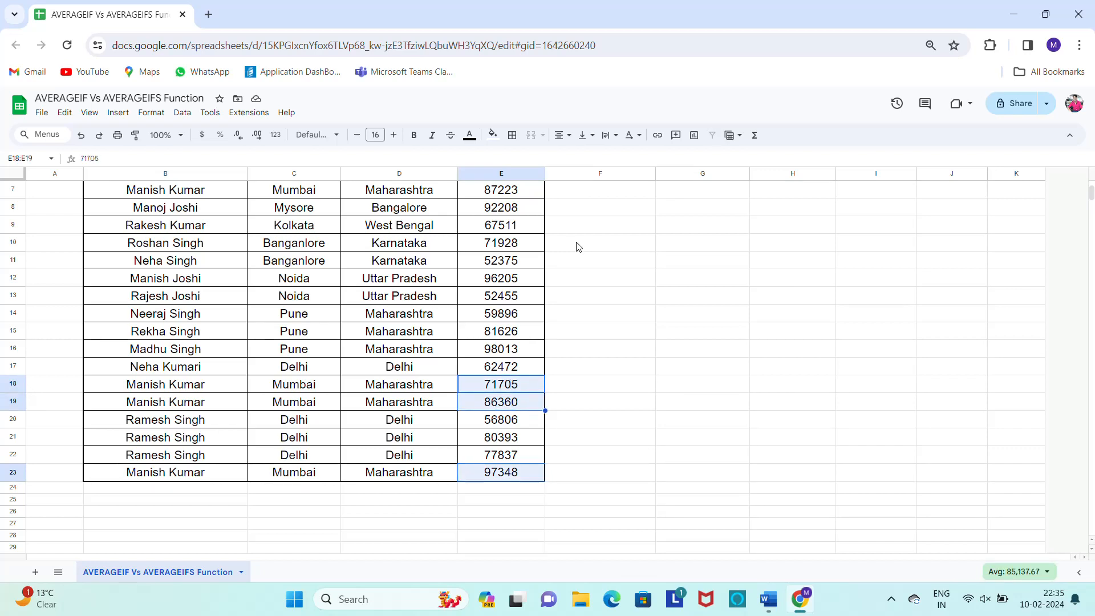
{"action": "left_click", "coordinate": [513, 193], "text": "ctrl"}
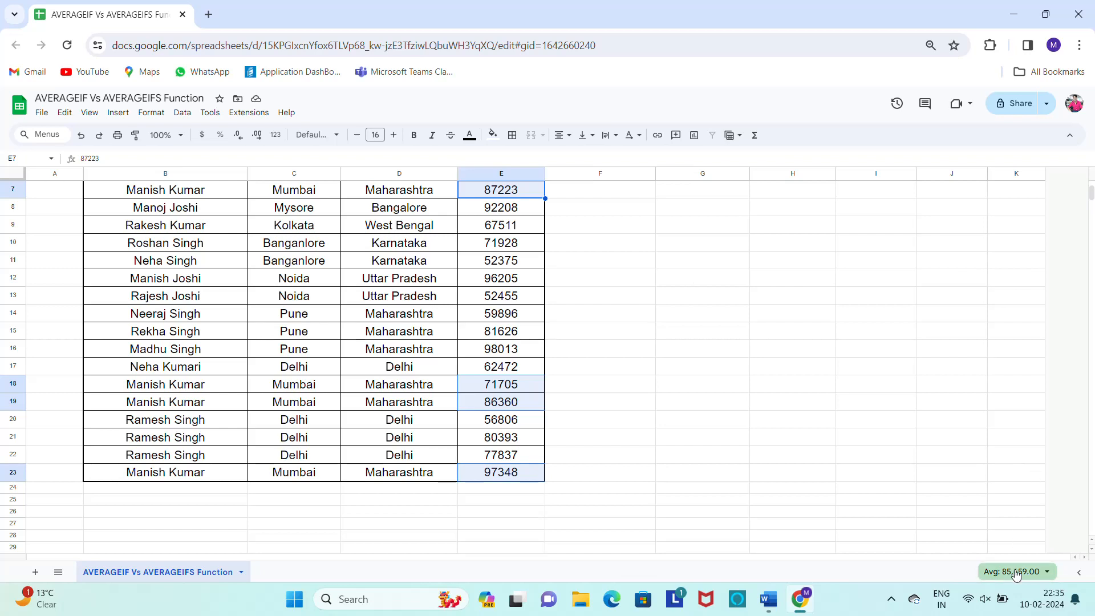
{"action": "left_click", "coordinate": [736, 313]}
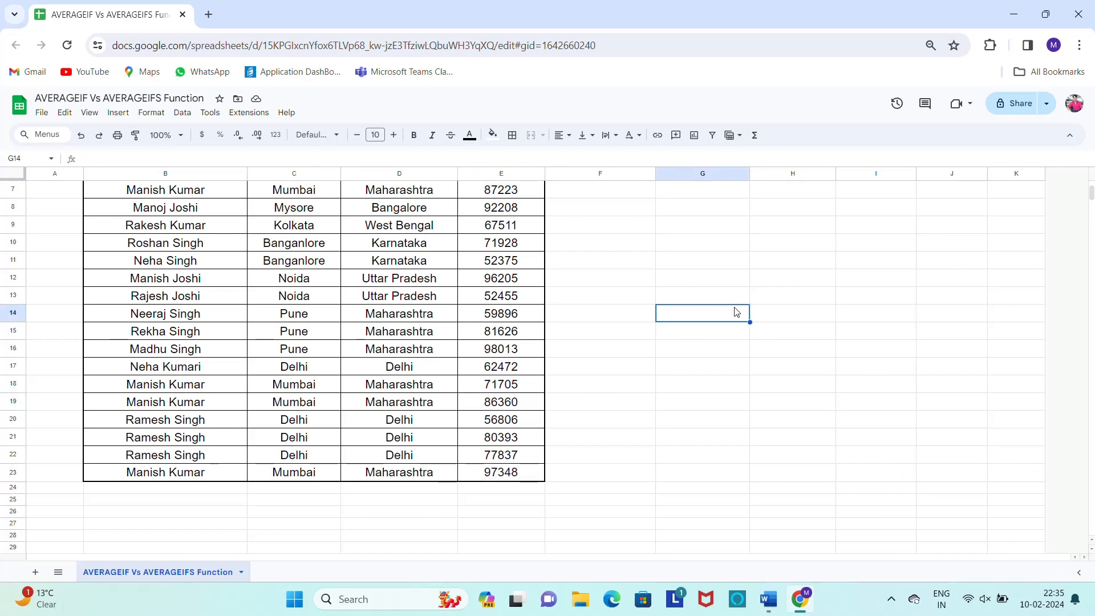
{"action": "scroll", "coordinate": [736, 313], "scroll_direction": "up", "scroll_amount": 3}
{"action": "left_click", "coordinate": [735, 311]}
{"action": "key", "text": "Right"}
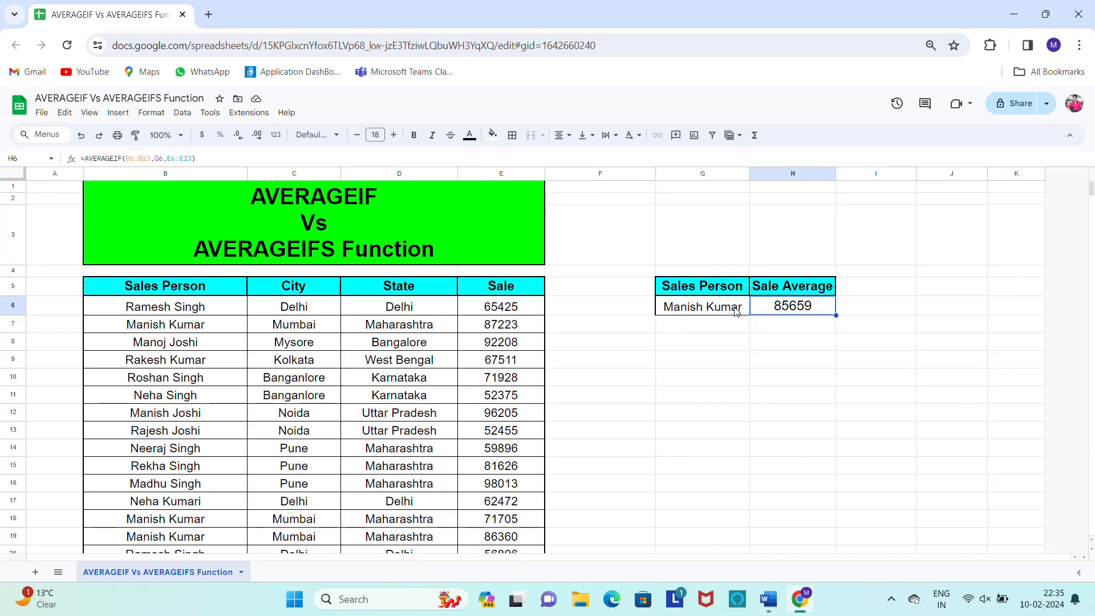
Step: Copy the salesperson cell B10 into G6 as the new criterion for the average
{"action": "key", "text": "Left"}
{"action": "key", "text": "Left"}
{"action": "key", "text": "Left"}
{"action": "key", "text": "Left"}
{"action": "key", "text": "Left"}
{"action": "key", "text": "Left"}
{"action": "key", "text": "Down"}
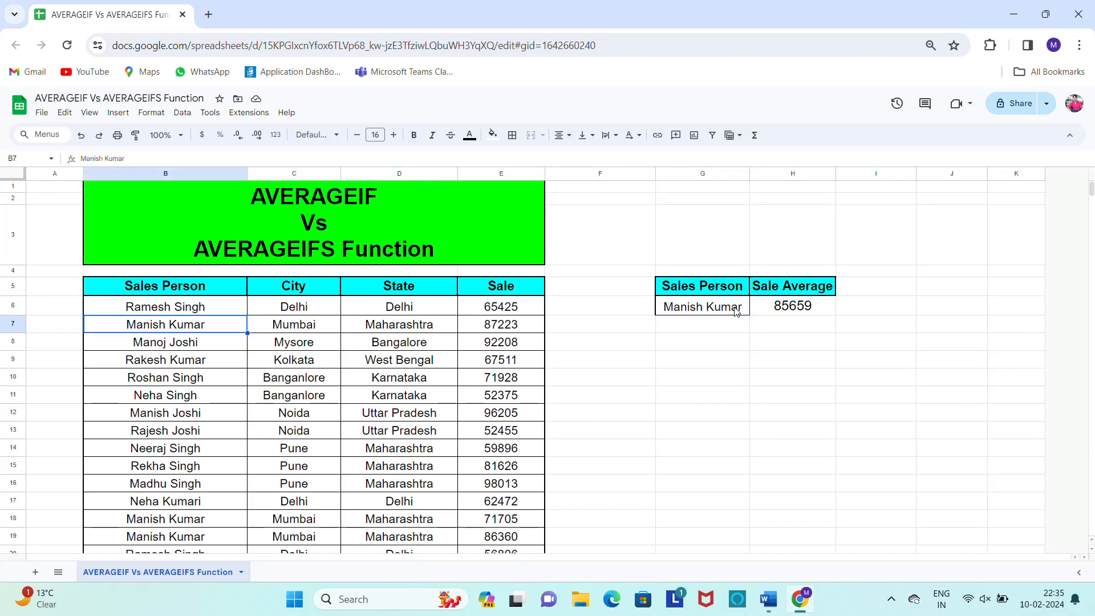
{"action": "key", "text": "Down"}
{"action": "key", "text": "Down"}
{"action": "key", "text": "Down"}
{"action": "key", "text": "Down"}
{"action": "key", "text": "Down"}
{"action": "key", "text": "Down"}
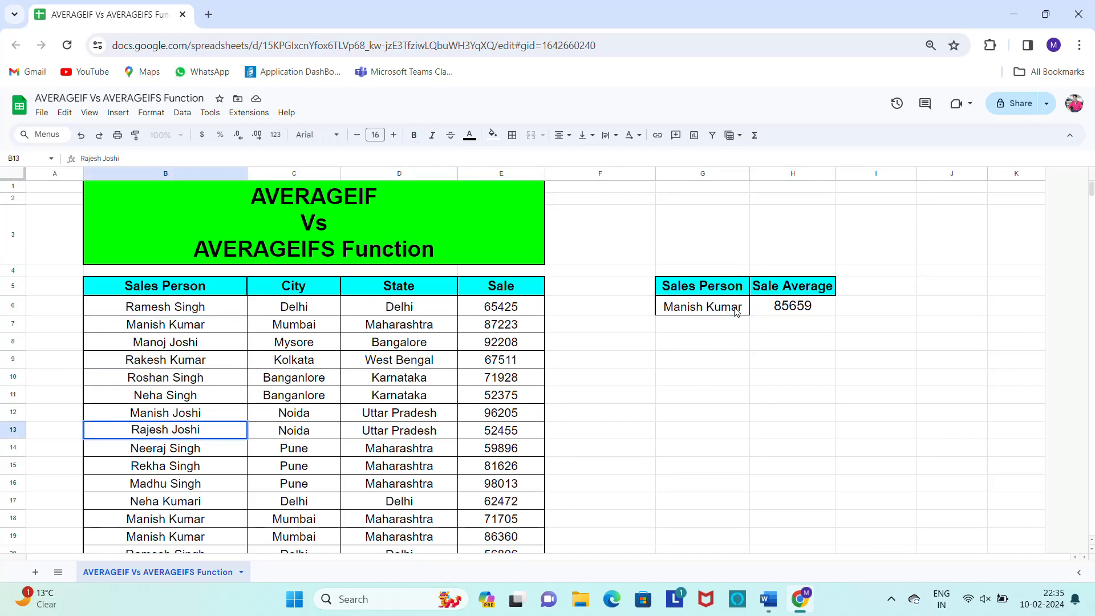
{"action": "key", "text": "Down"}
{"action": "key", "text": "Down"}
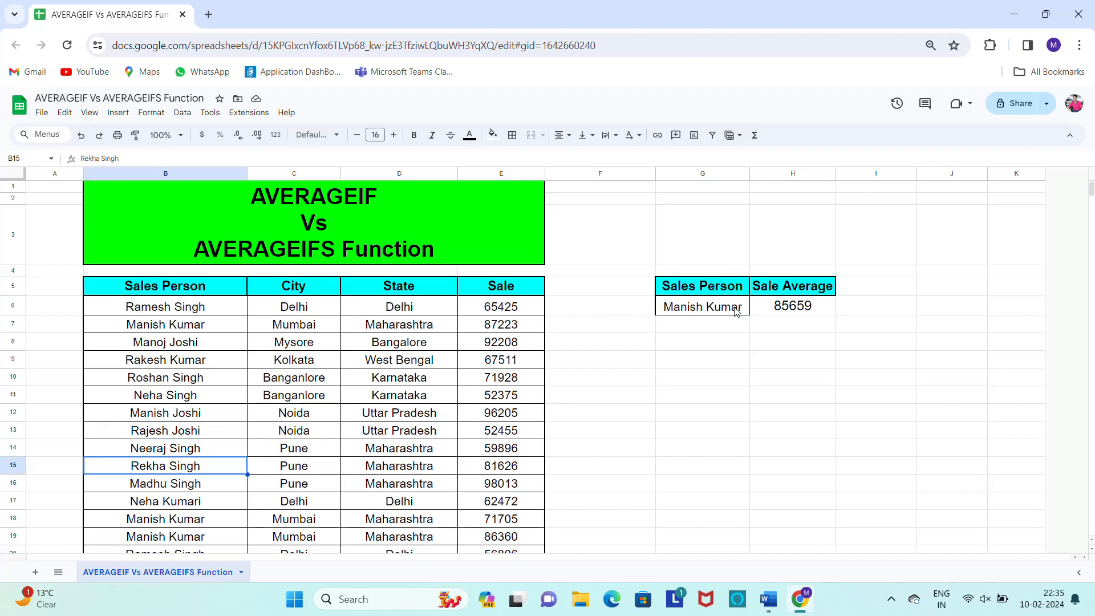
{"action": "key", "text": "Up"}
{"action": "key", "text": "Up"}
{"action": "key", "text": "Up"}
{"action": "key", "text": "Up"}
{"action": "key", "text": "Up"}
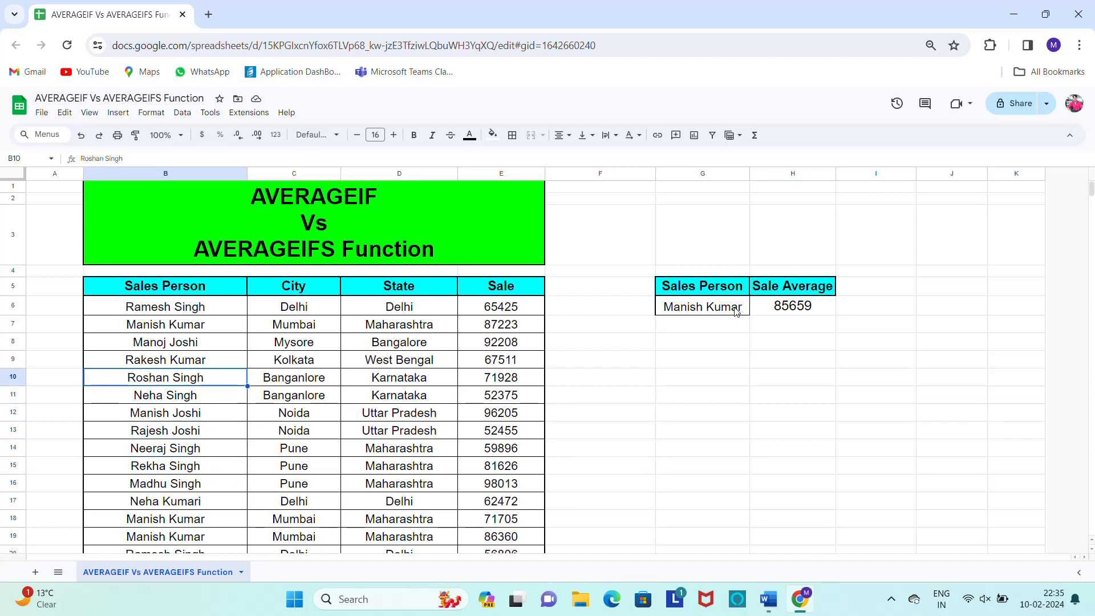
{"action": "key", "text": "Return"}
{"action": "key", "text": "ctrl+a"}
{"action": "key", "text": "Escape"}
{"action": "key", "text": "ctrl+c"}
{"action": "left_click", "coordinate": [719, 309]}
{"action": "key", "text": "ctrl+v"}
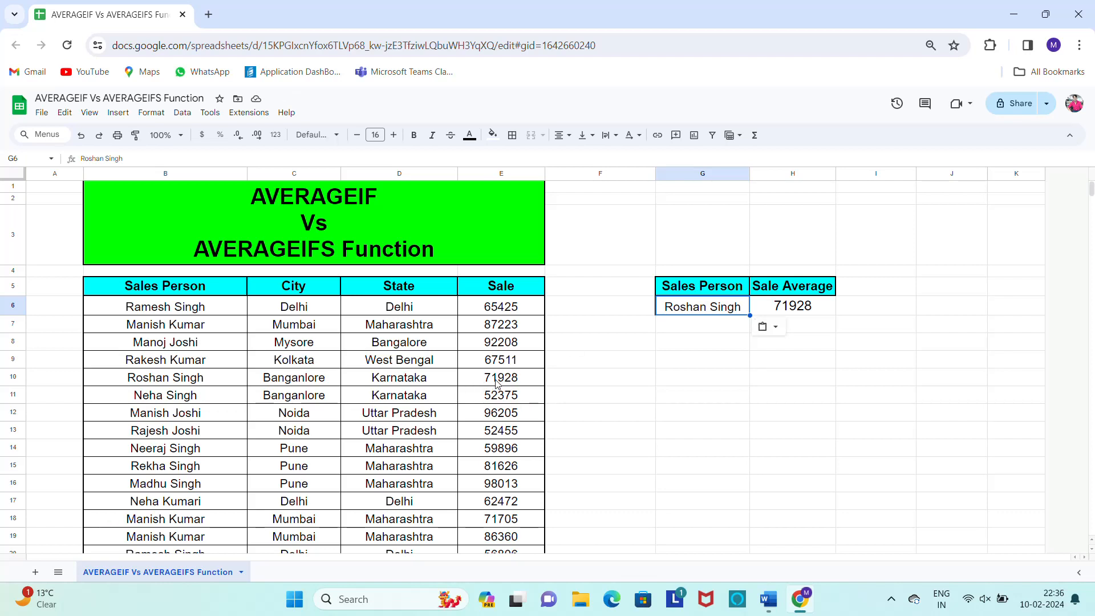
Step: Copy the salesperson cell B20 into G6 as the criterion for the average
{"action": "left_click", "coordinate": [130, 432]}
{"action": "key", "text": "Down"}
{"action": "key", "text": "Down"}
{"action": "key", "text": "Down"}
{"action": "key", "text": "Down"}
{"action": "key", "text": "Down"}
{"action": "key", "text": "Down"}
{"action": "key", "text": "Down"}
{"action": "key", "text": "Down"}
{"action": "key", "text": "Down"}
{"action": "key", "text": "Down"}
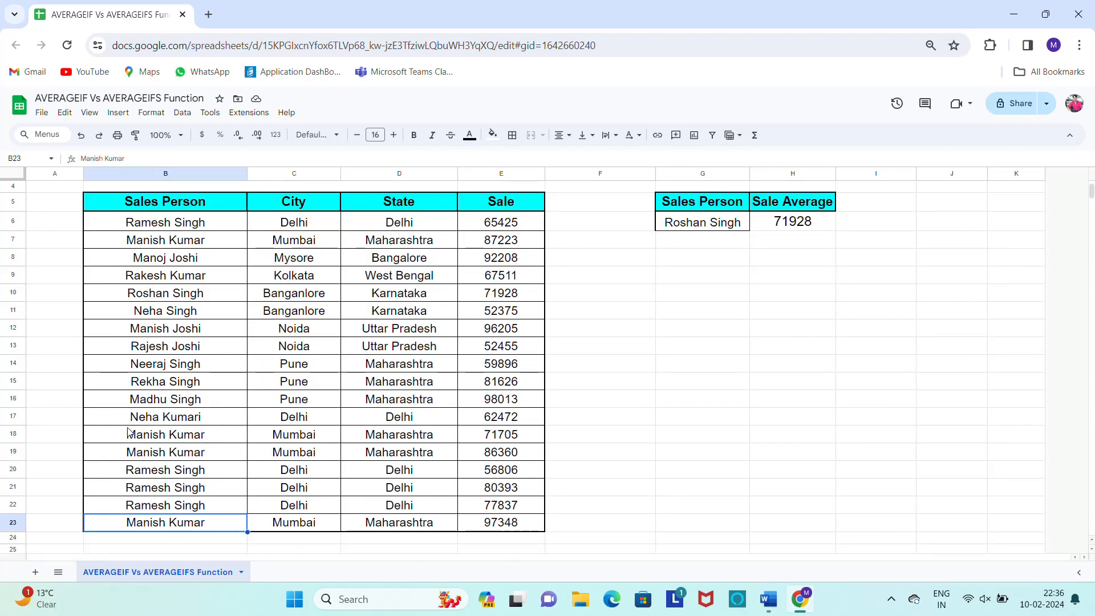
{"action": "key", "text": "Up"}
{"action": "key", "text": "Up"}
{"action": "key", "text": "Up"}
{"action": "key", "text": "ctrl+c"}
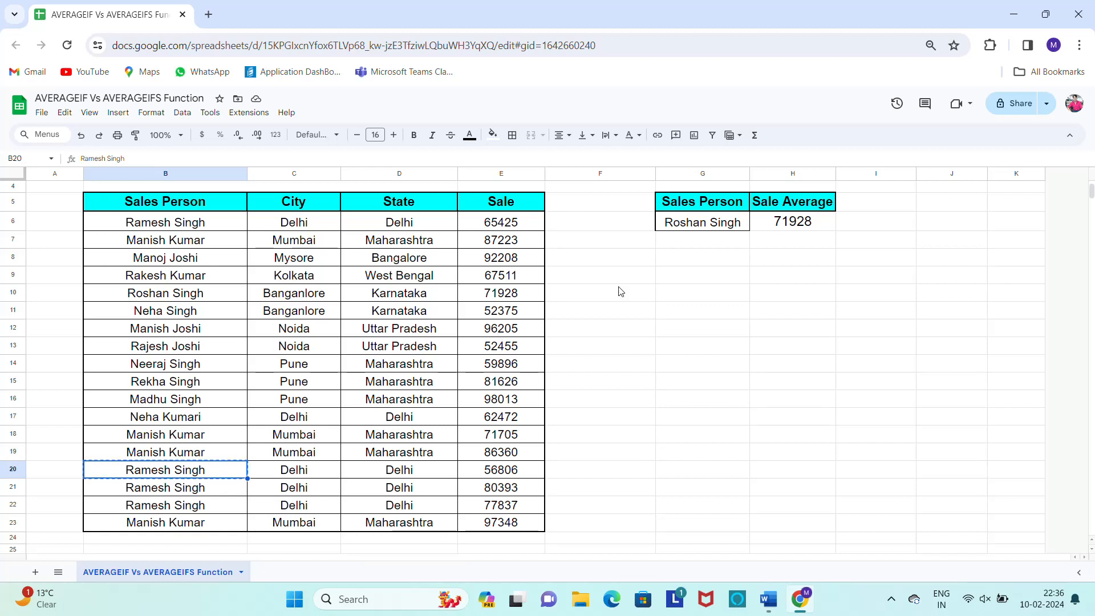
{"action": "left_click", "coordinate": [717, 227]}
{"action": "key", "text": "ctrl+v"}
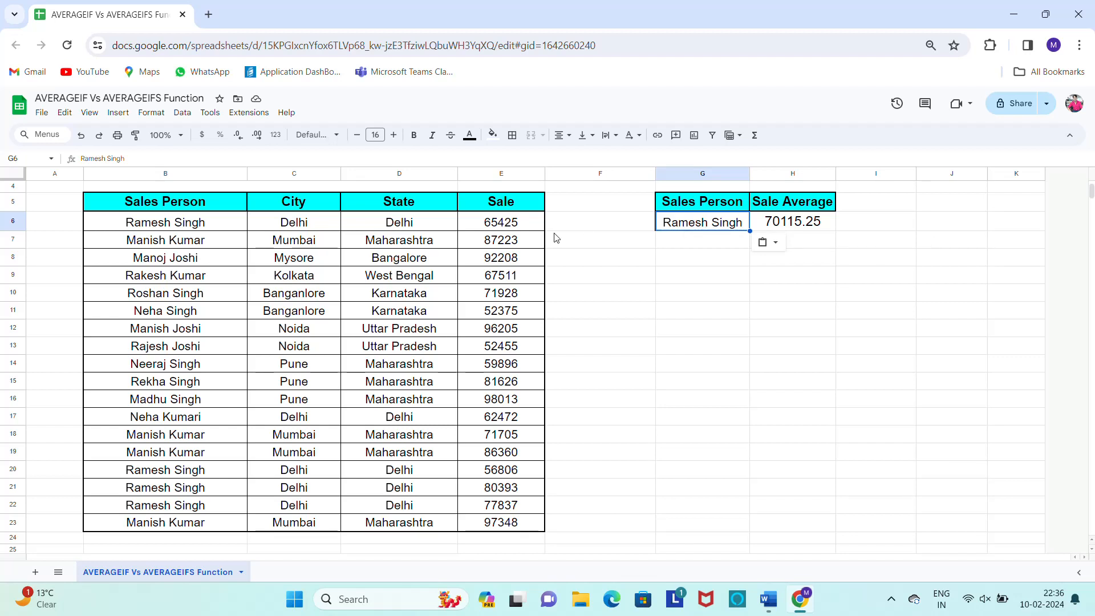
Step: Check the average of sale cells E6 and E20:E22 against the formula result in H6
{"action": "left_click", "coordinate": [519, 227]}
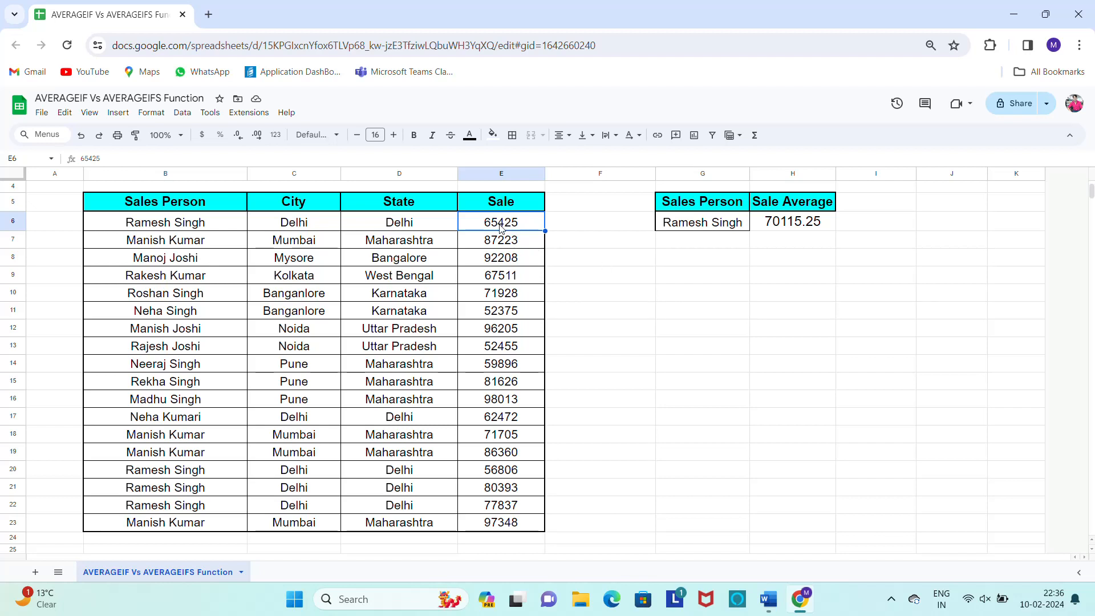
{"action": "left_click", "coordinate": [534, 478], "text": "ctrl"}
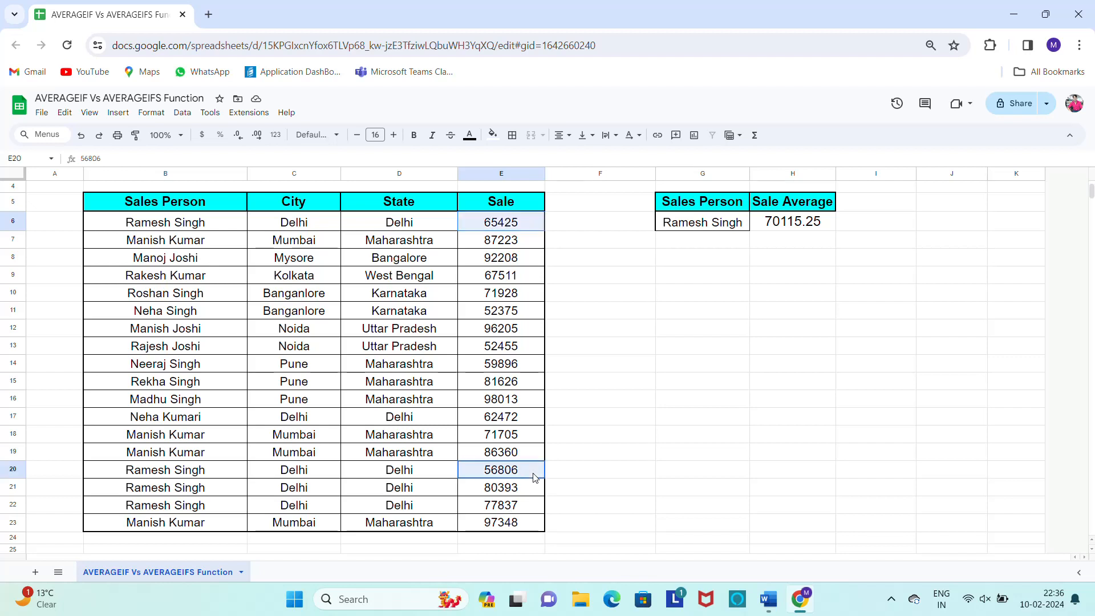
{"action": "left_click", "coordinate": [512, 490], "text": "ctrl"}
{"action": "left_click", "coordinate": [507, 509], "text": "ctrl"}
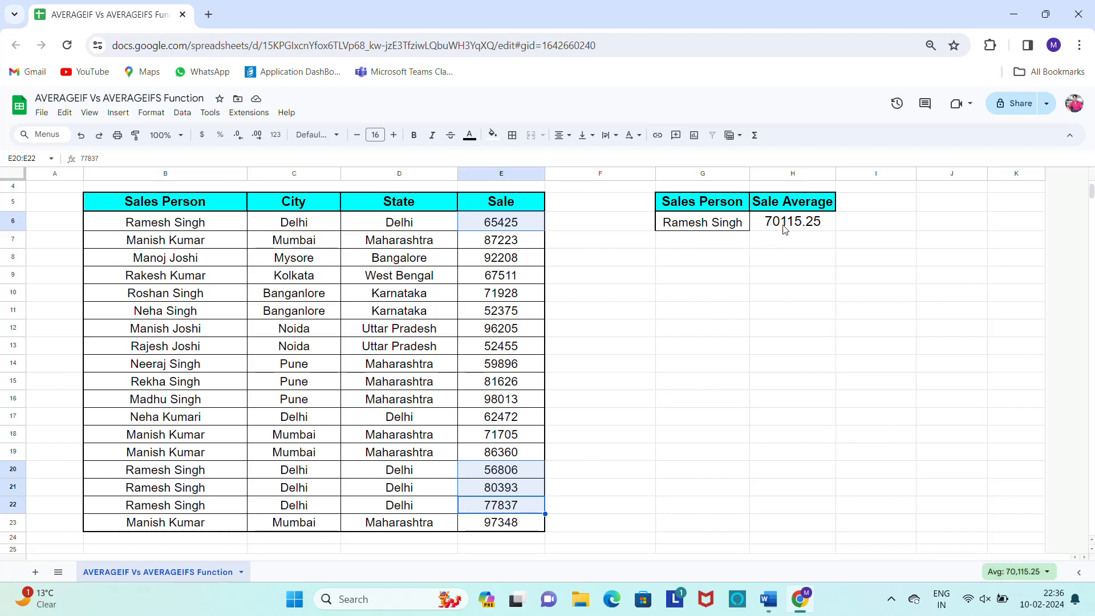
{"action": "left_click", "coordinate": [720, 228]}
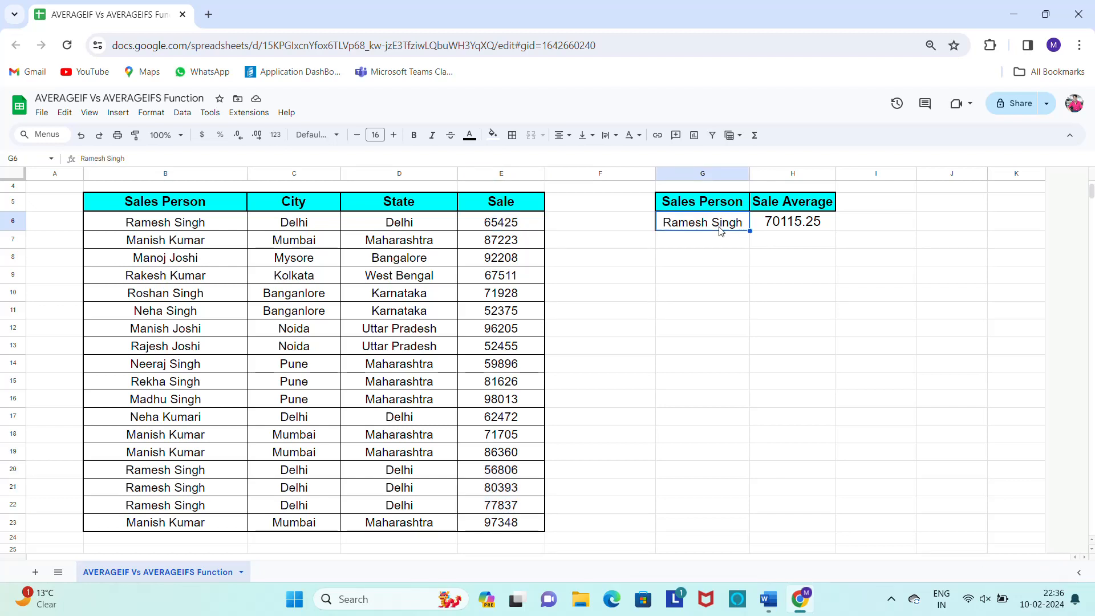
{"action": "key", "text": "Up"}
{"action": "key", "text": "Up"}
{"action": "key", "text": "Up"}
{"action": "key", "text": "Up"}
{"action": "key", "text": "Down"}
{"action": "key", "text": "Down"}
{"action": "key", "text": "Down"}
{"action": "key", "text": "Down"}
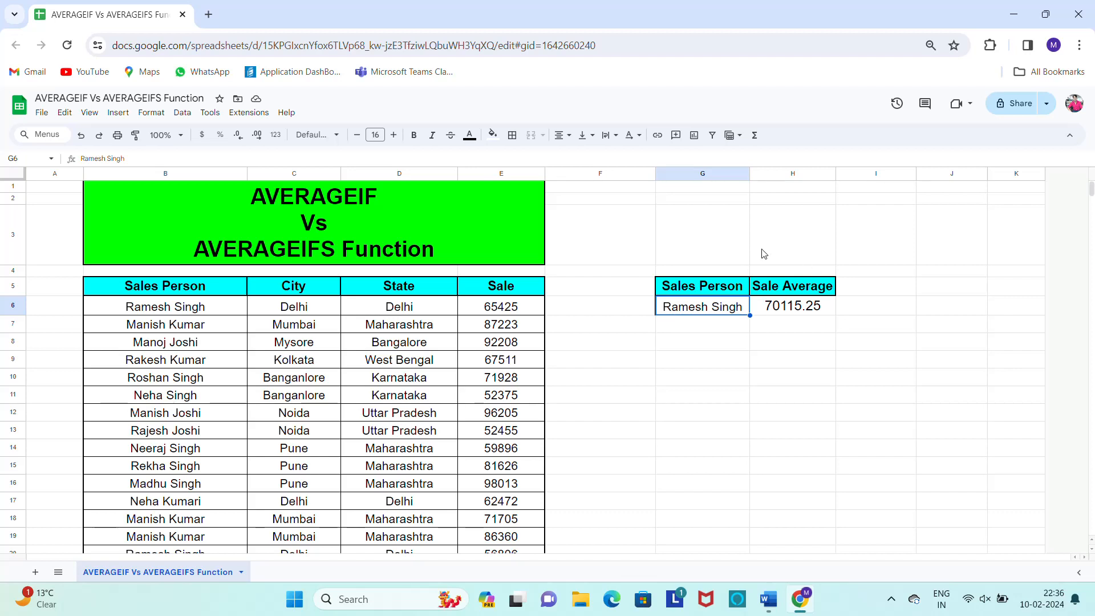
{"action": "left_click", "coordinate": [782, 175]}
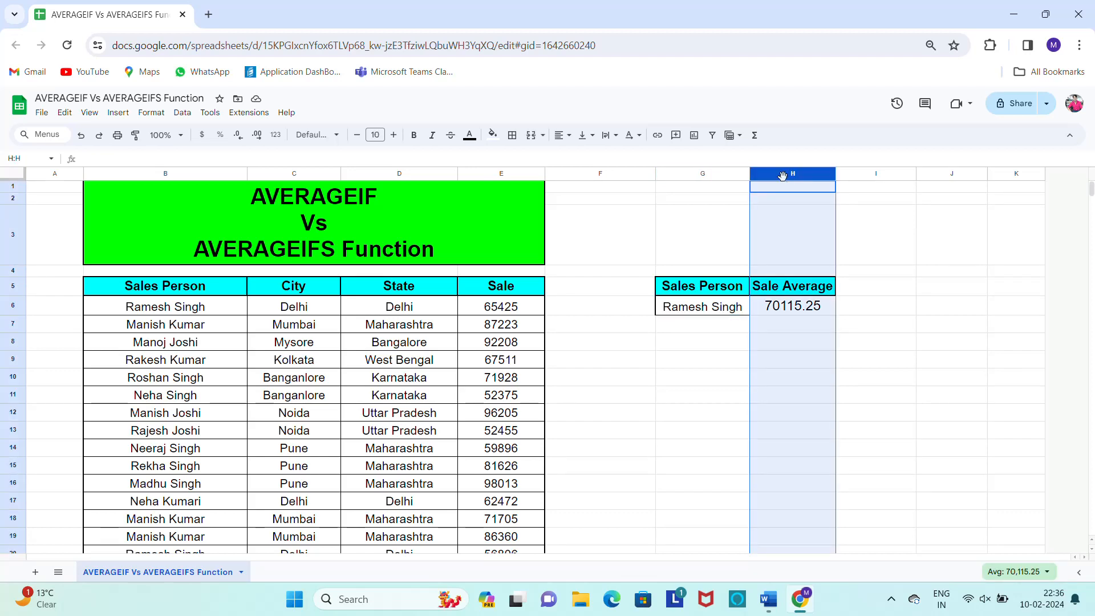
{"action": "key", "text": "shift+Right"}
{"action": "key", "text": "shift+Right"}
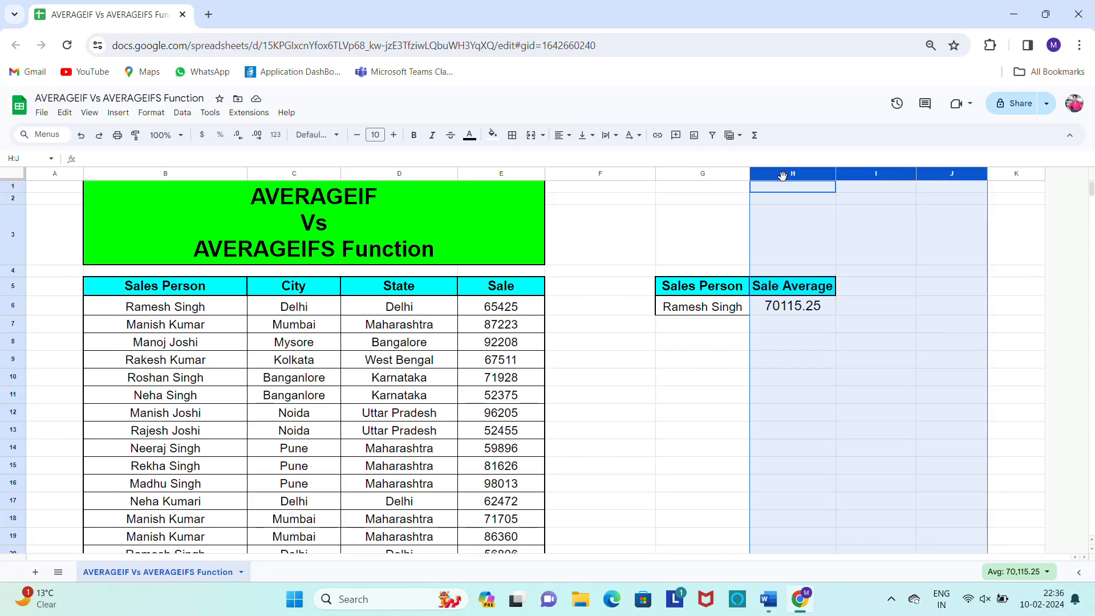
{"action": "left_click", "coordinate": [796, 409]}
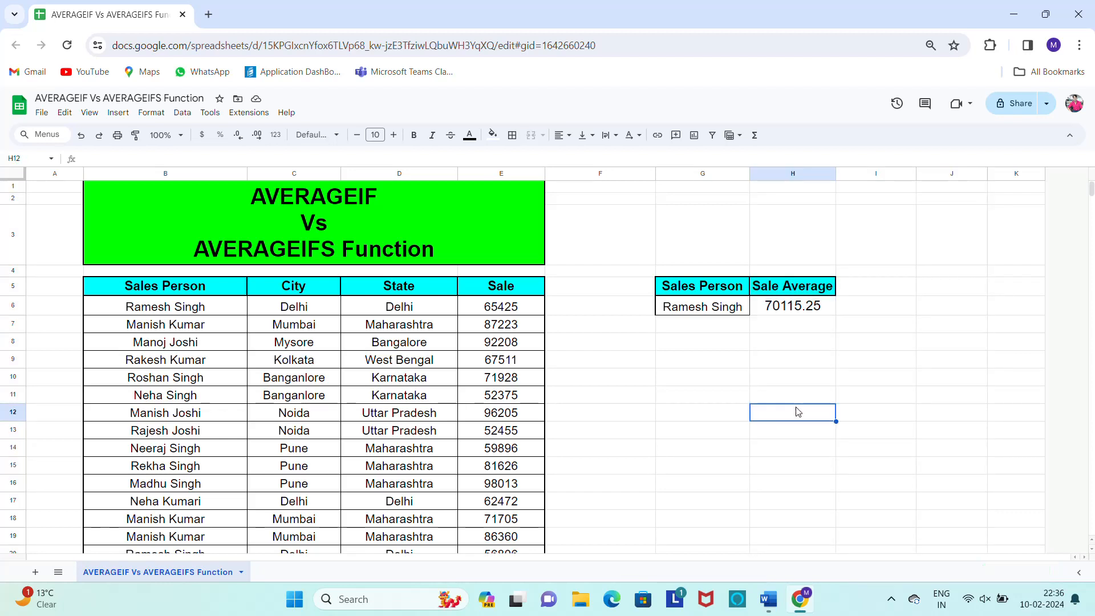
Step: Insert three blank columns before the Sale Average column H of the summary table
{"action": "left_click", "coordinate": [782, 177]}
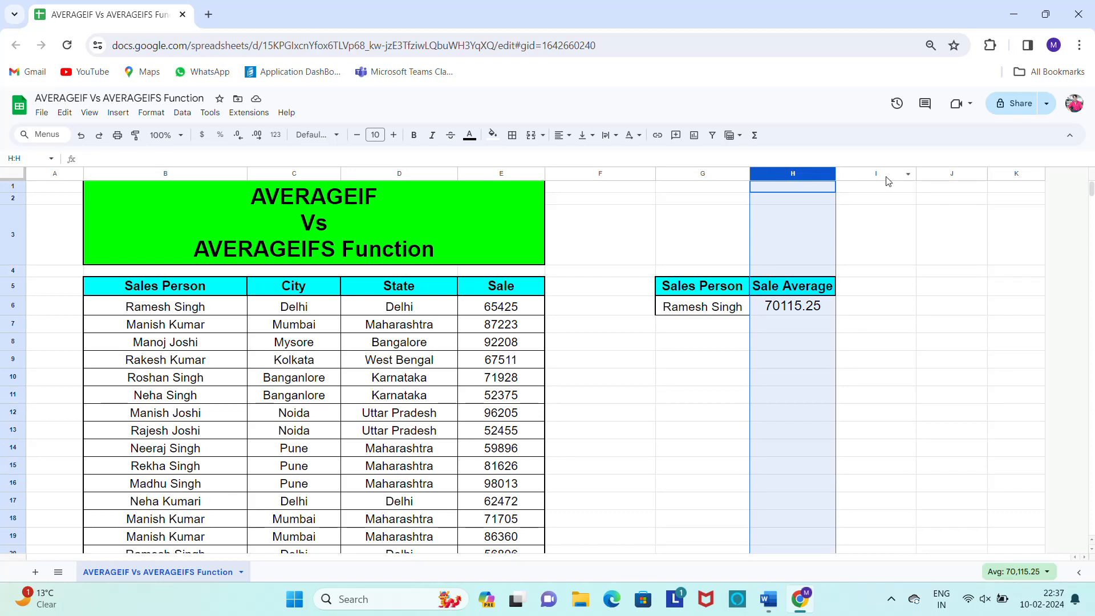
{"action": "left_click", "coordinate": [946, 172], "text": "shift"}
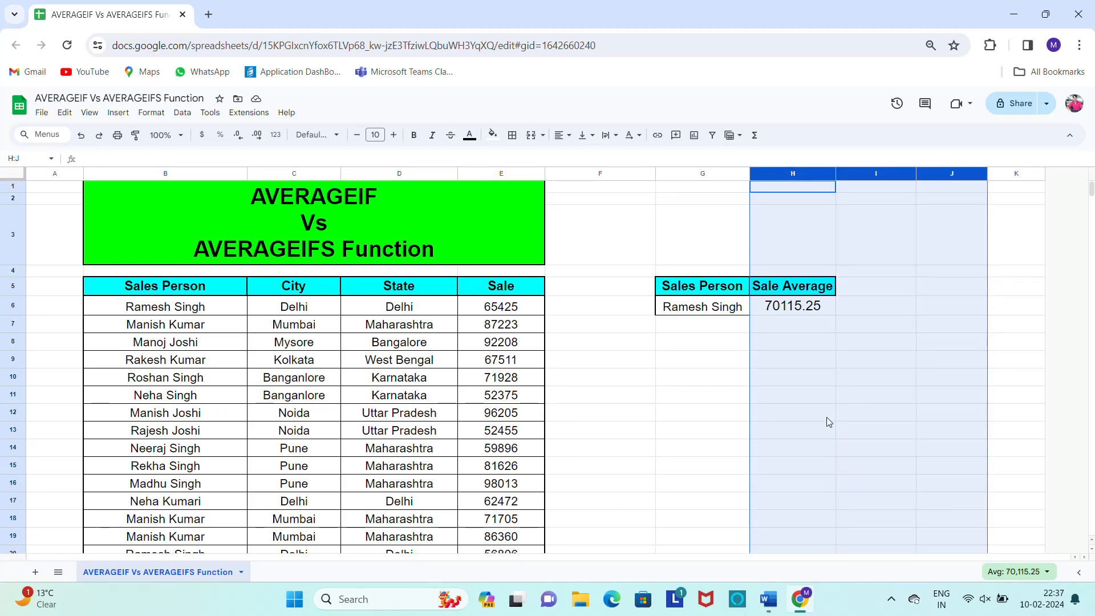
{"action": "right_click", "coordinate": [792, 447]}
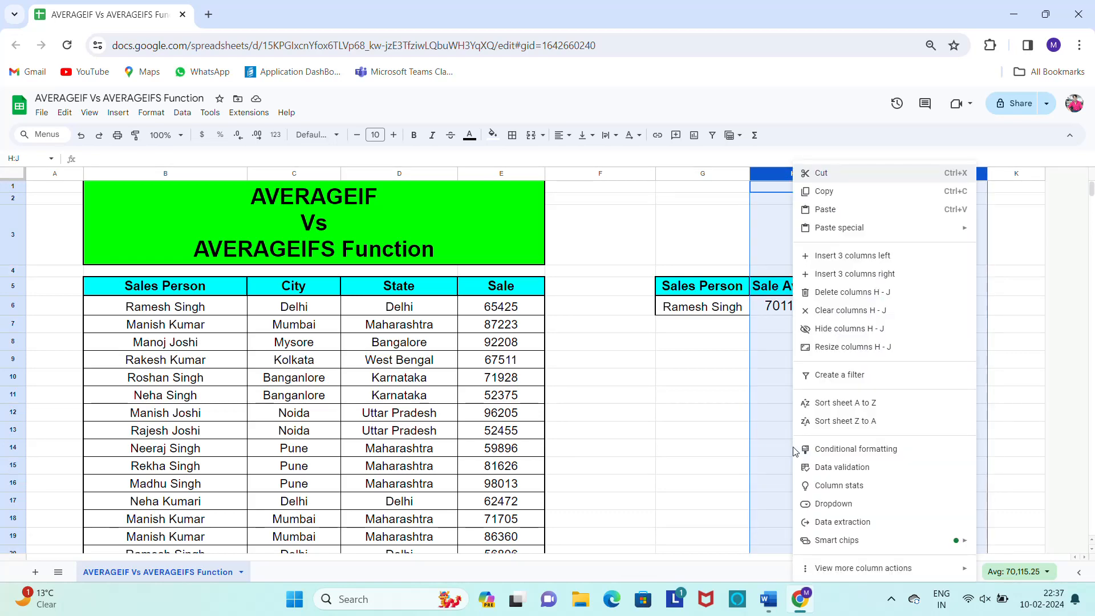
{"action": "left_click", "coordinate": [841, 263]}
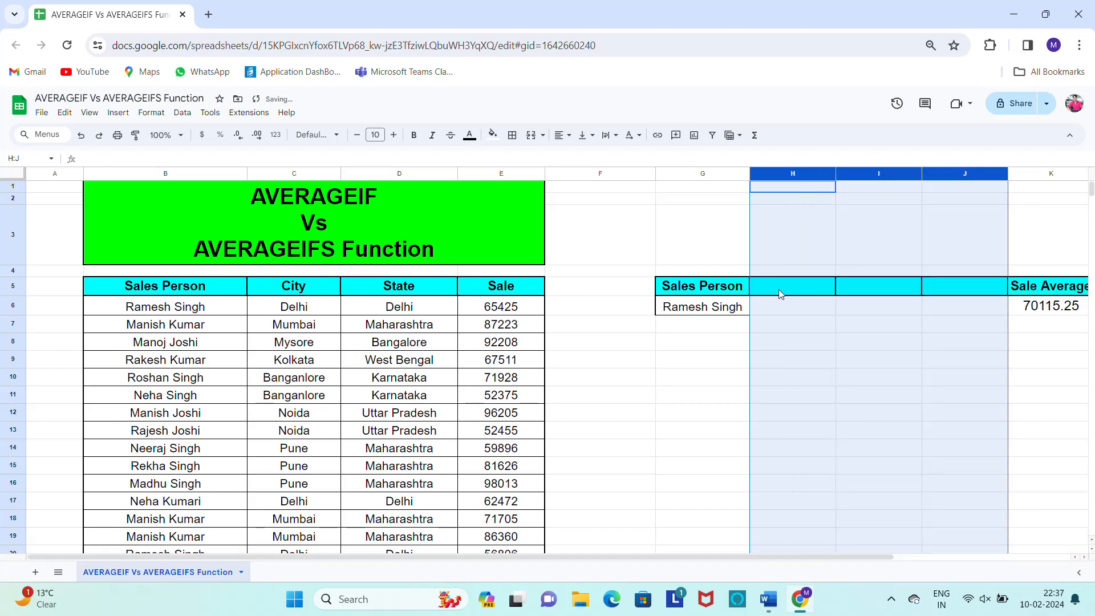
Step: Copy the City and State headers from C5:D5 into H5:I5 of the summary table
{"action": "key", "text": "Left"}
{"action": "key", "text": "Left"}
{"action": "key", "text": "Left"}
{"action": "key", "text": "shift+Left"}
{"action": "key", "text": "ctrl+c"}
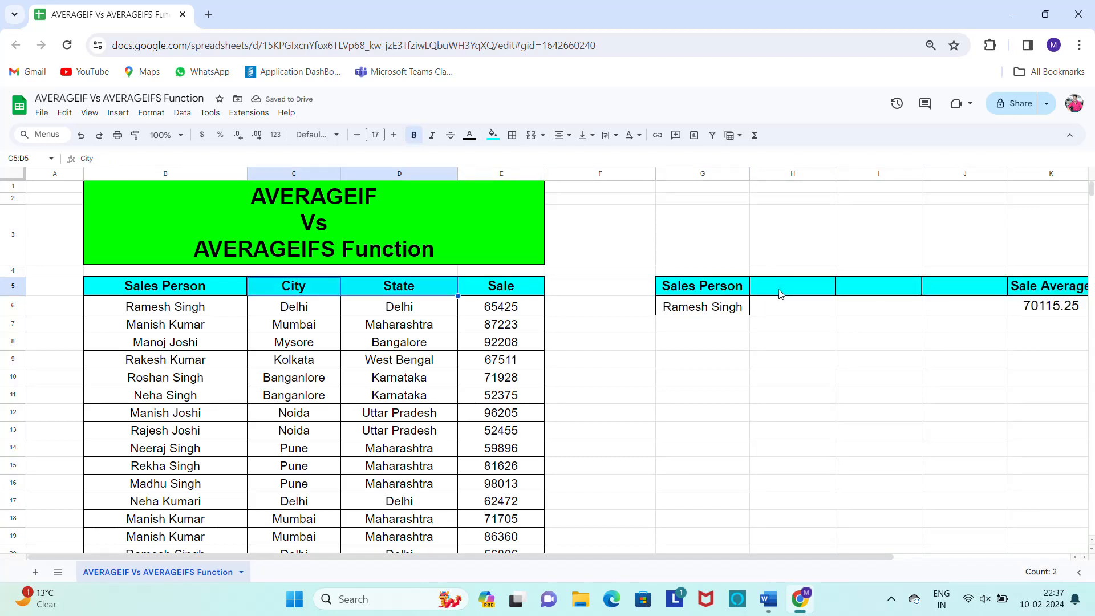
{"action": "key", "text": "Right"}
{"action": "key", "text": "Right"}
{"action": "key", "text": "Right"}
{"action": "key", "text": "Right"}
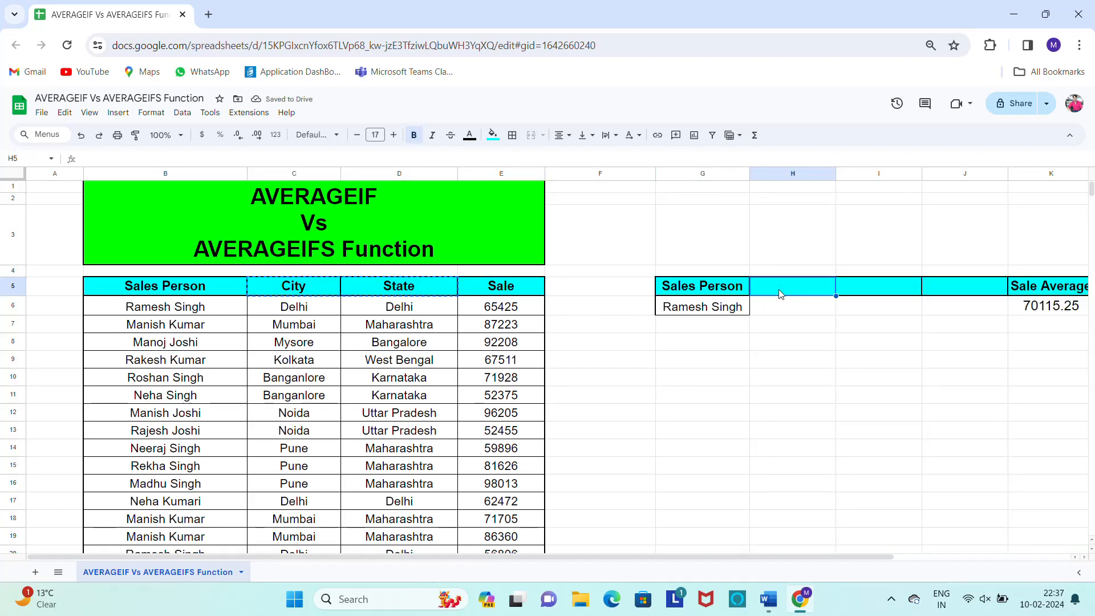
{"action": "key", "text": "ctrl+v"}
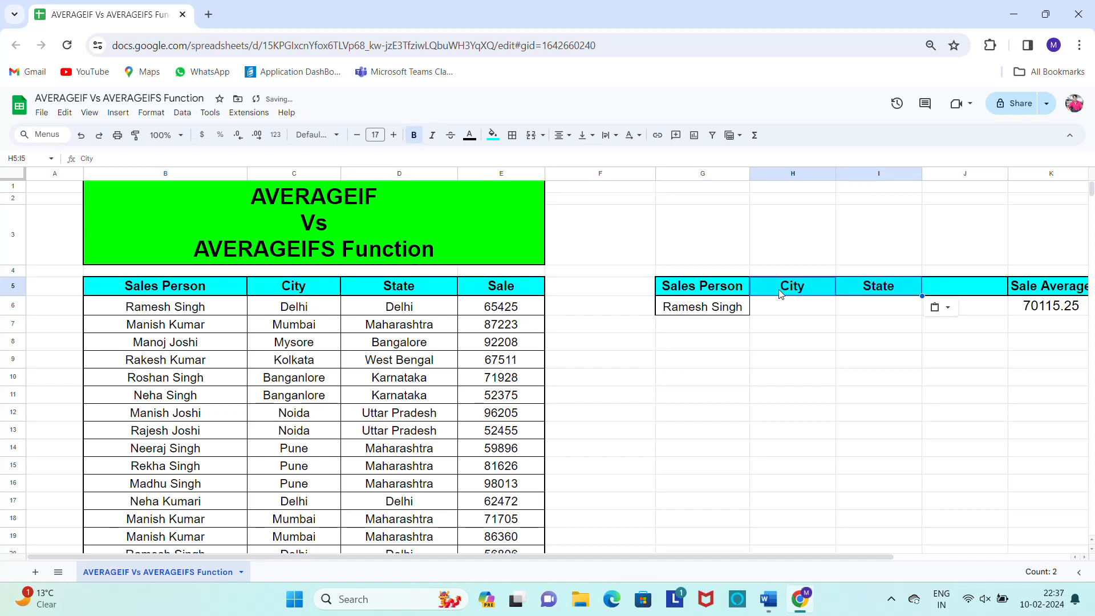
Step: Delete the surplus blank column J between State and Sale Average
{"action": "left_click", "coordinate": [947, 173]}
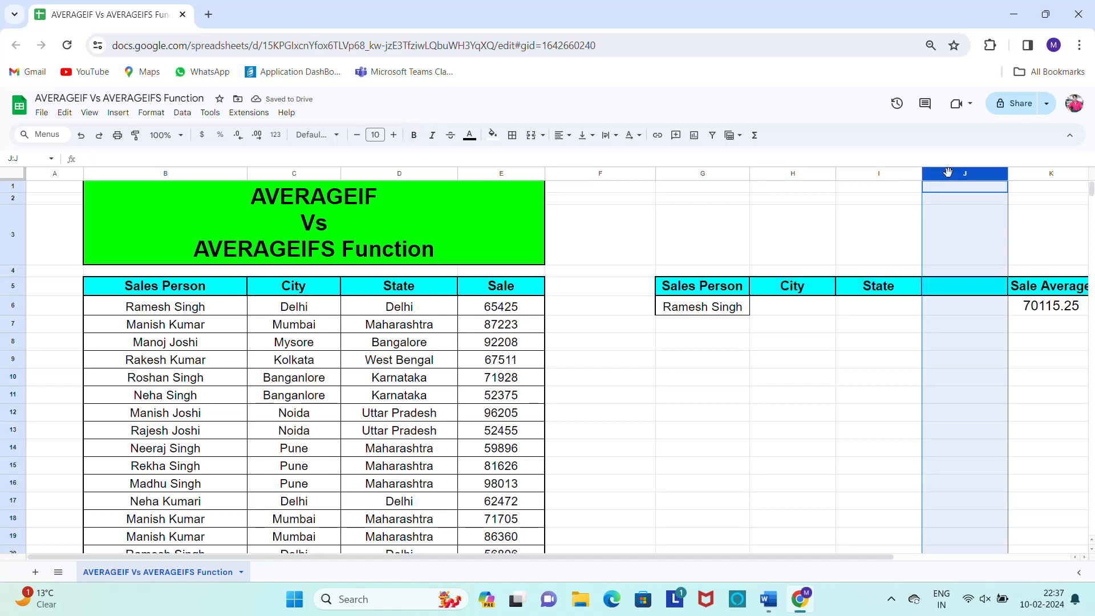
{"action": "right_click", "coordinate": [951, 498]}
{"action": "left_click", "coordinate": [815, 223]}
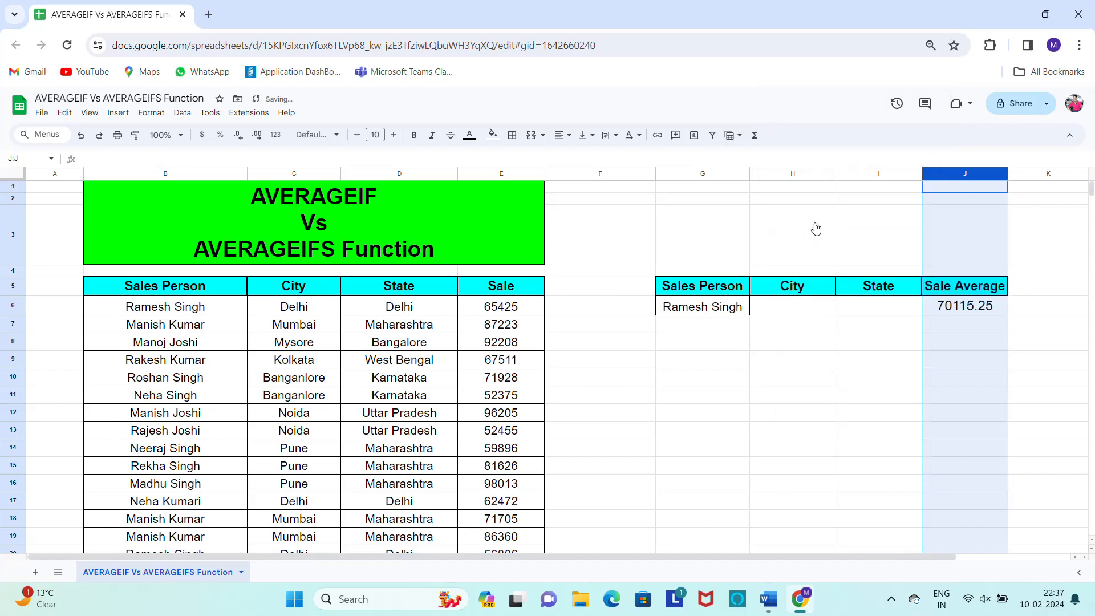
Step: Clear the AVERAGEIF formula from the Sale Average cell J6
{"action": "left_click", "coordinate": [894, 316]}
{"action": "key", "text": "Right"}
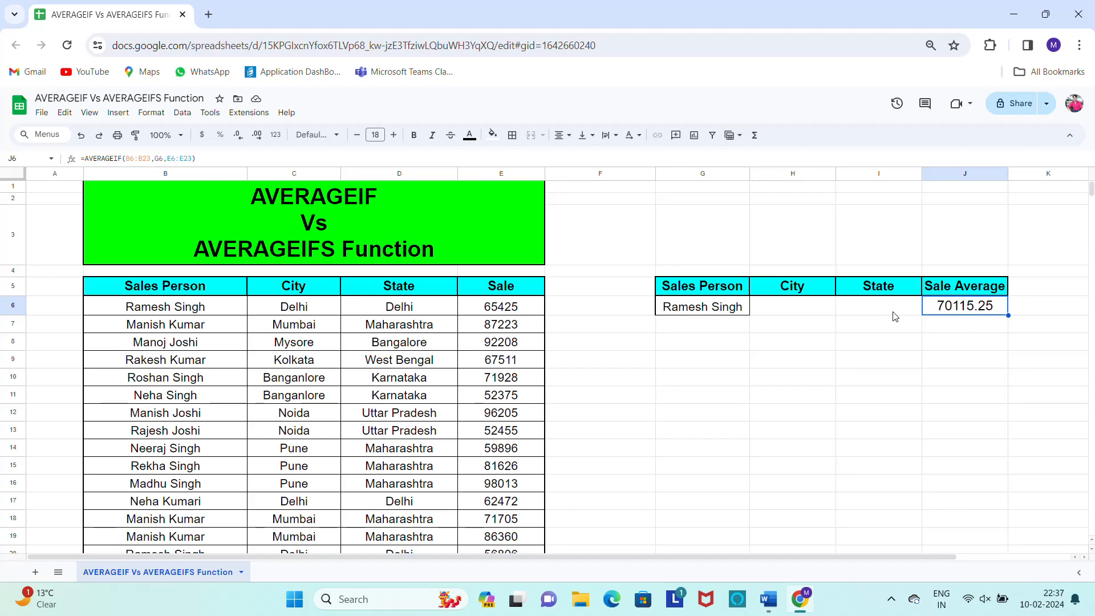
{"action": "key", "text": "Delete"}
Step: Apply all borders to the summary row G6:J6
{"action": "key", "text": "Left"}
{"action": "key", "text": "Left"}
{"action": "key", "text": "shift+Left"}
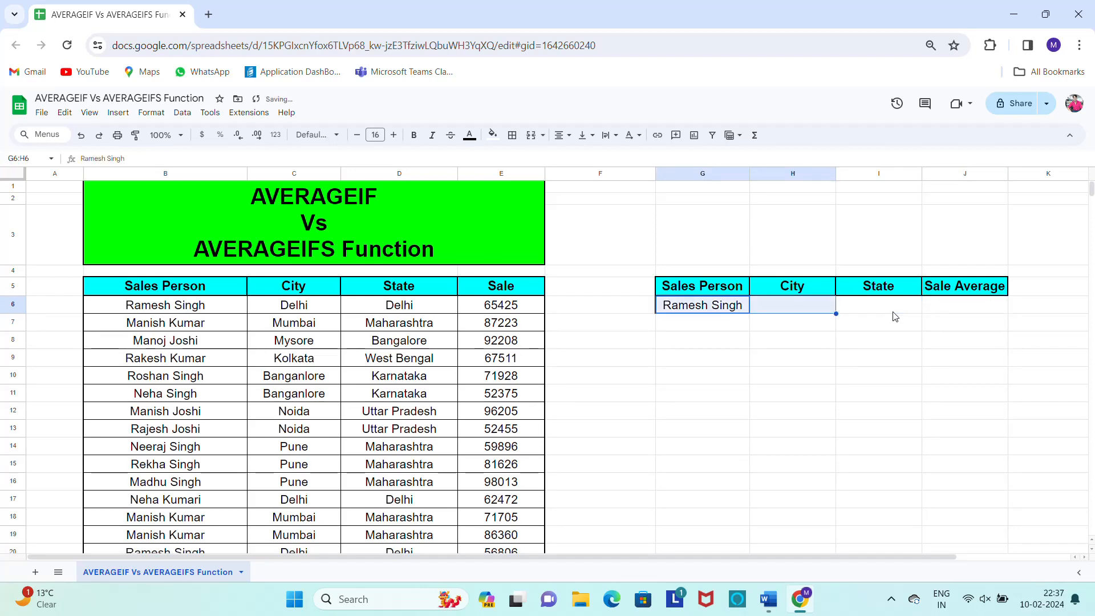
{"action": "key", "text": "shift+Right"}
{"action": "key", "text": "shift+Right"}
{"action": "left_click", "coordinate": [512, 135]}
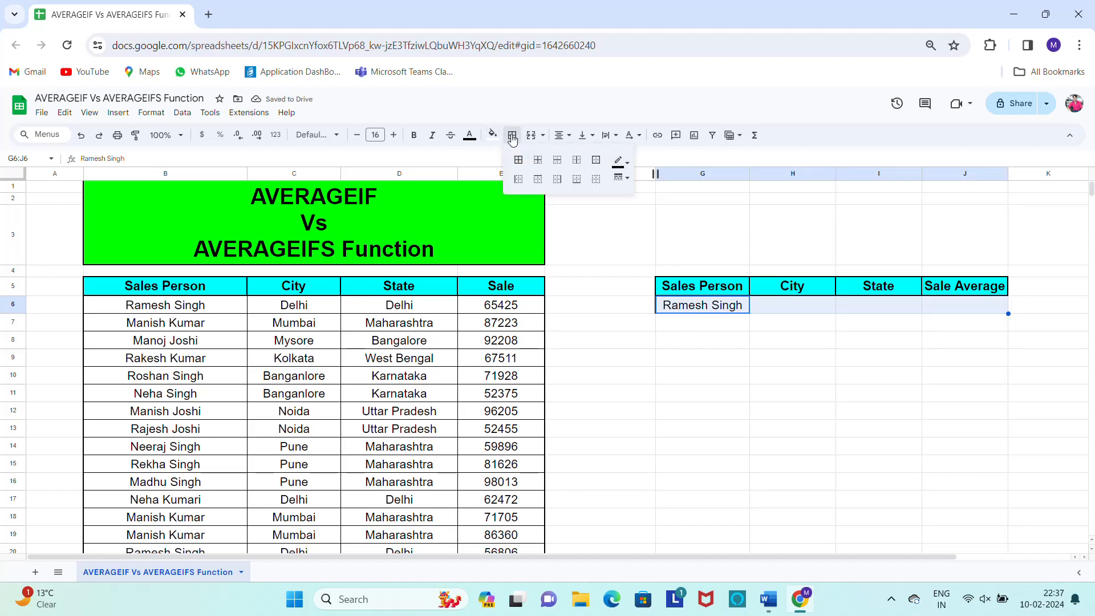
{"action": "left_click", "coordinate": [518, 160]}
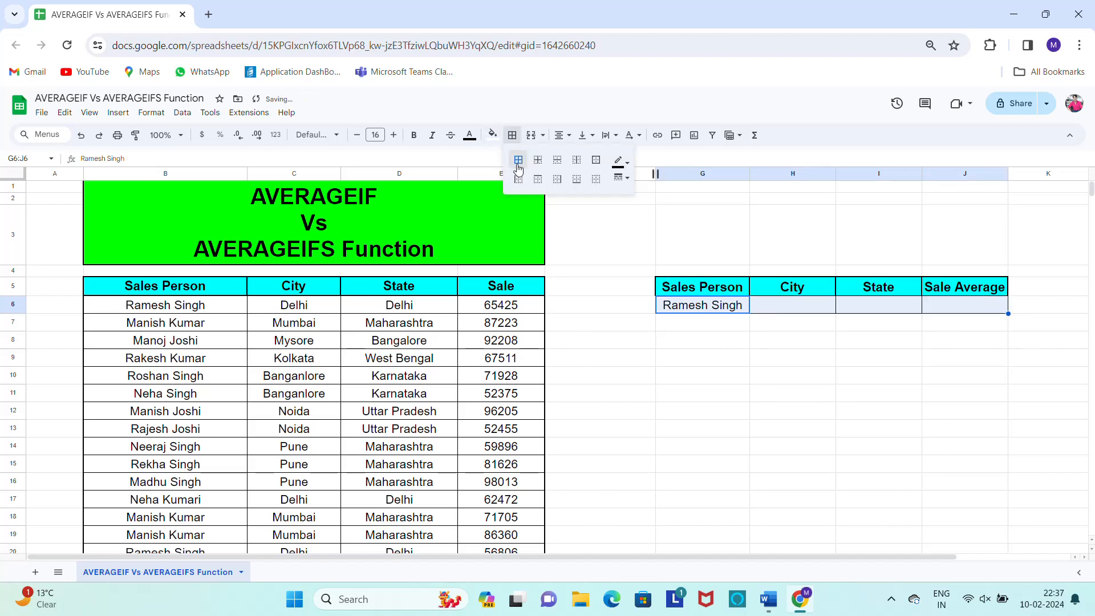
Step: Copy Delhi from C6 into H6 and I6 as the city and state criteria
{"action": "left_click", "coordinate": [298, 312]}
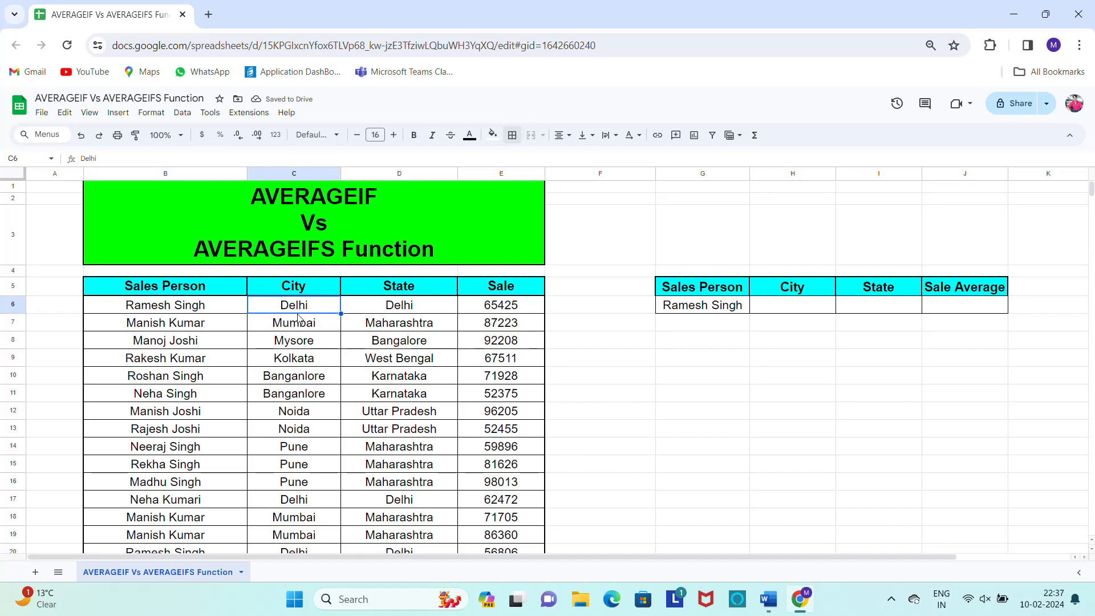
{"action": "key", "text": "Right"}
{"action": "key", "text": "Right"}
{"action": "key", "text": "Right"}
{"action": "key", "text": "Right"}
{"action": "key", "text": "Right"}
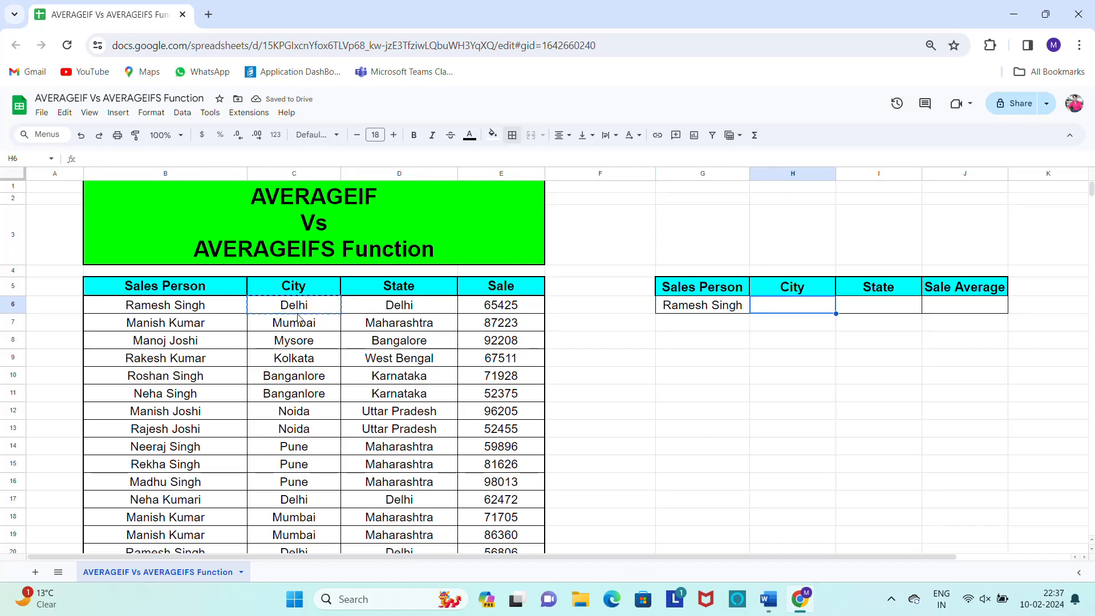
{"action": "type", "text": "Delhi"}
{"action": "key", "text": "Tab"}
{"action": "type", "text": "Delhi"}
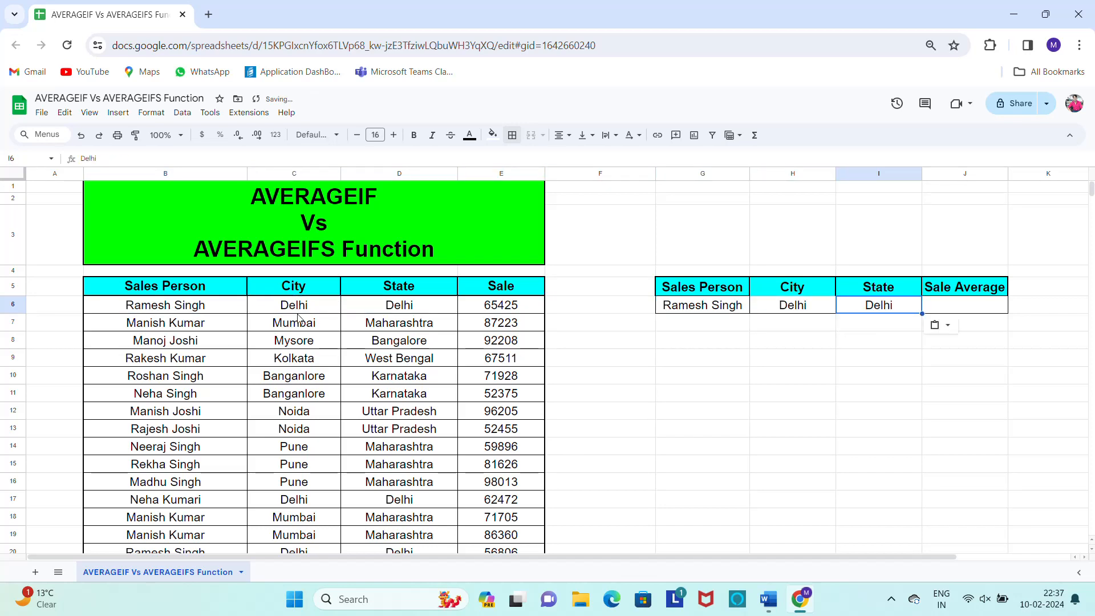
Step: Start an AVERAGEIFS formula in J6 with the sales E6:E23 as the average range
{"action": "key", "text": "Right"}
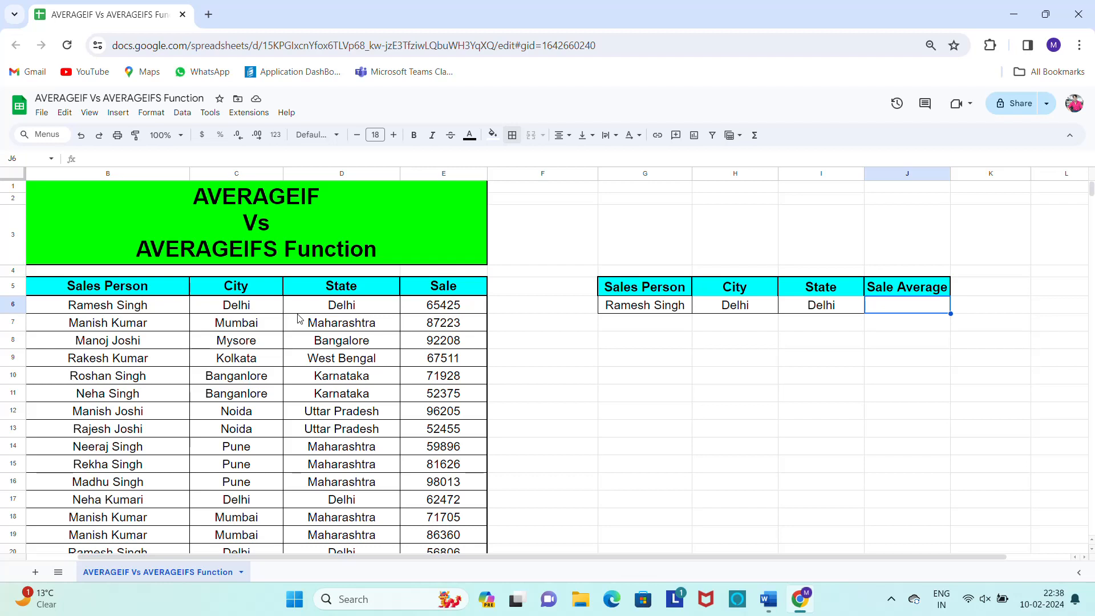
{"action": "type", "text": "=ave"}
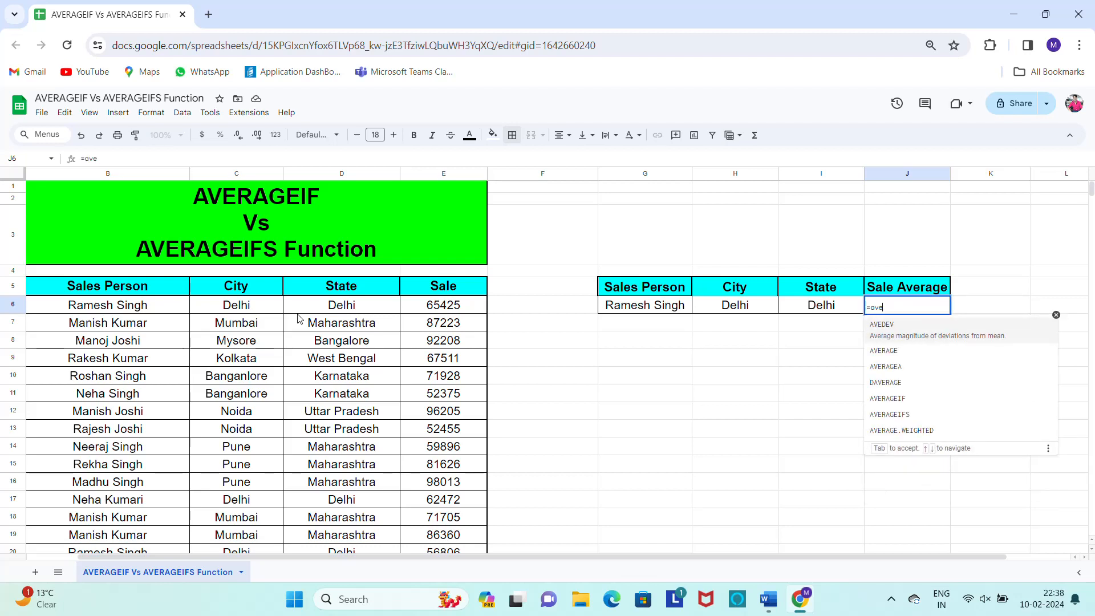
{"action": "key", "text": "Tab"}
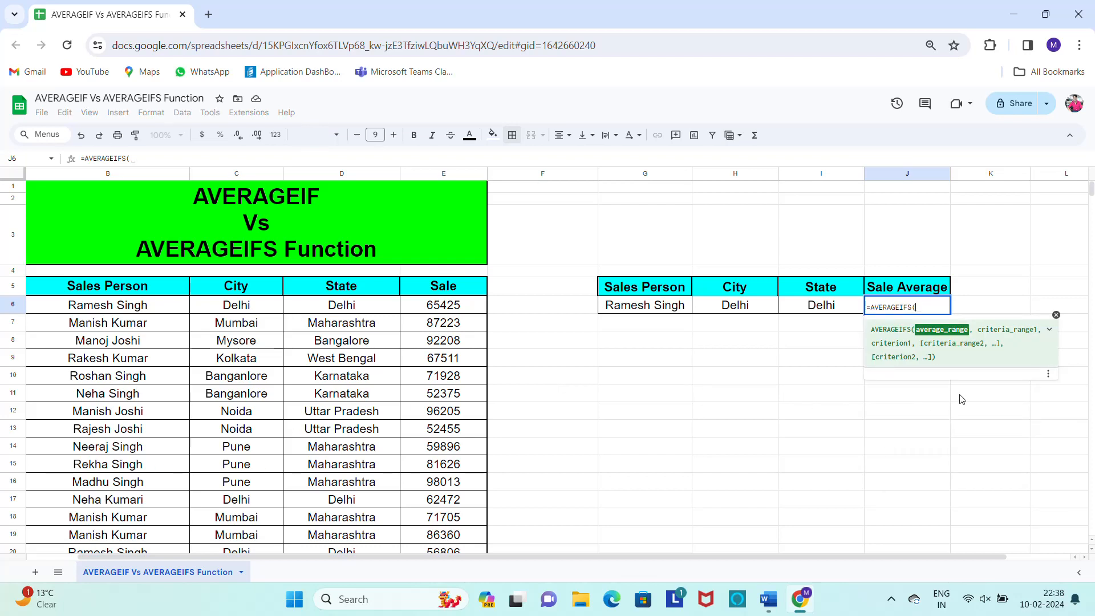
{"action": "left_click", "coordinate": [448, 310]}
{"action": "key", "text": "ctrl+shift+Down"}
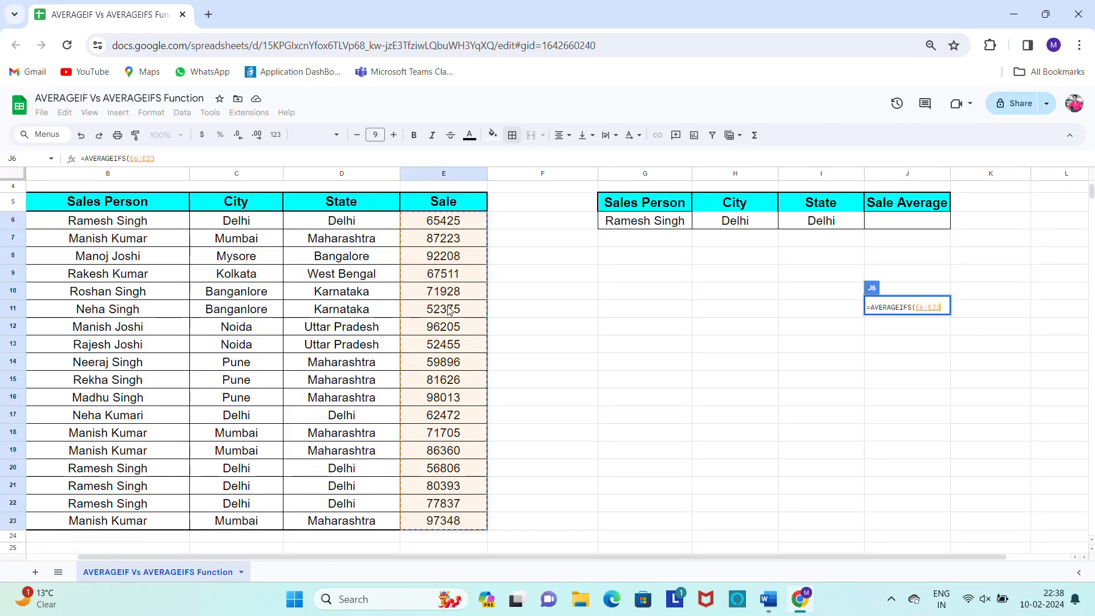
{"action": "type", "text": ","}
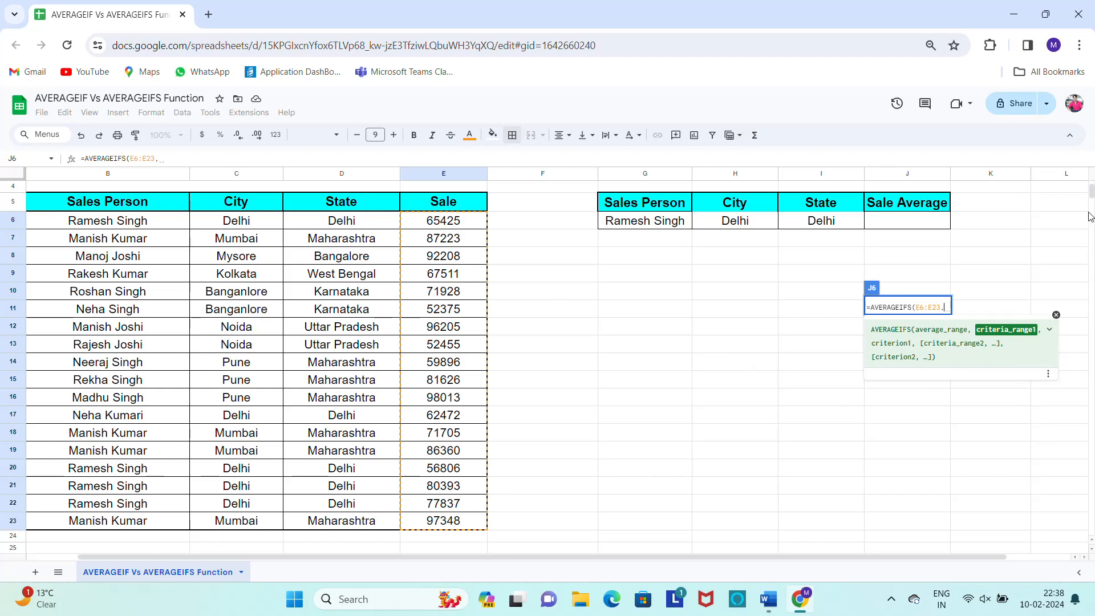
Step: Add the salesperson range B6:B23 with criterion G6 to the AVERAGEIFS formula
{"action": "scroll", "coordinate": [1090, 195], "scroll_direction": "up", "scroll_amount": 2}
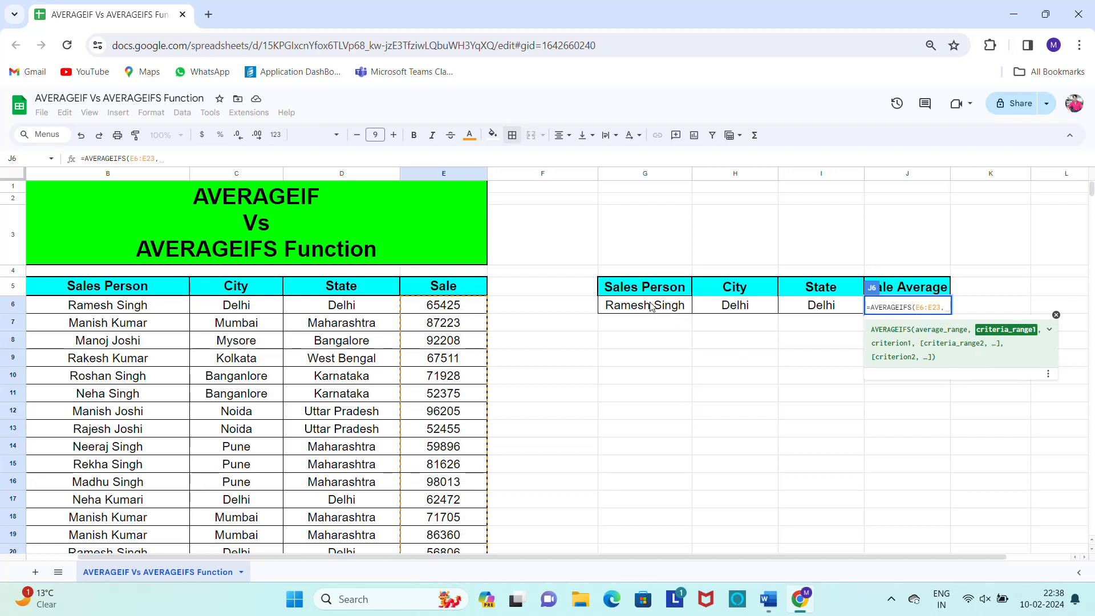
{"action": "left_click", "coordinate": [134, 311]}
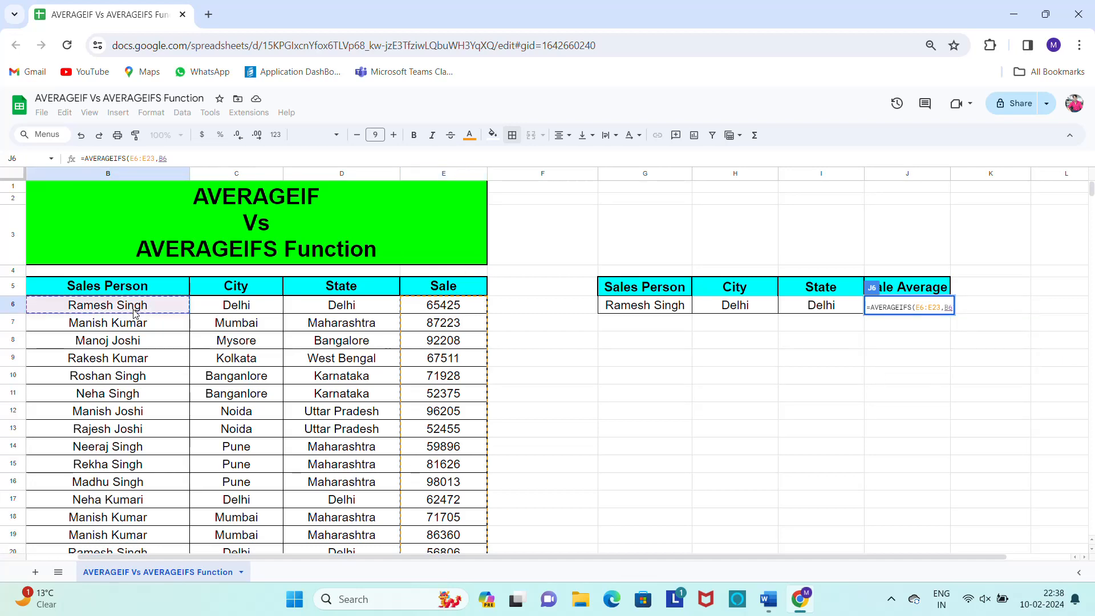
{"action": "key", "text": "ctrl+shift+Down"}
{"action": "type", "text": ","}
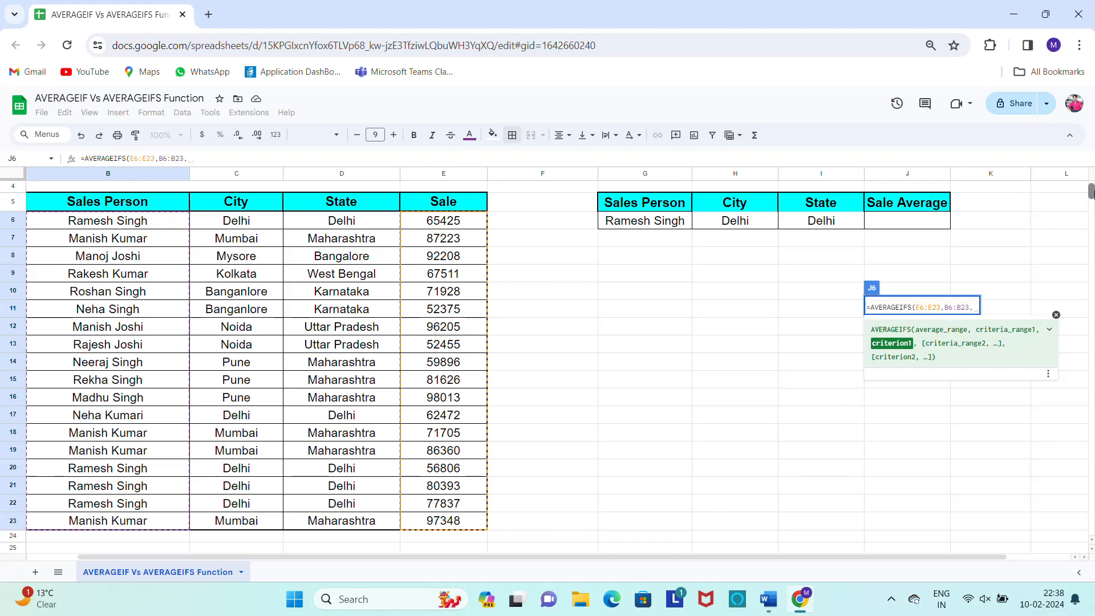
{"action": "scroll", "coordinate": [1091, 185], "scroll_direction": "up", "scroll_amount": 2}
{"action": "left_click", "coordinate": [634, 311]}
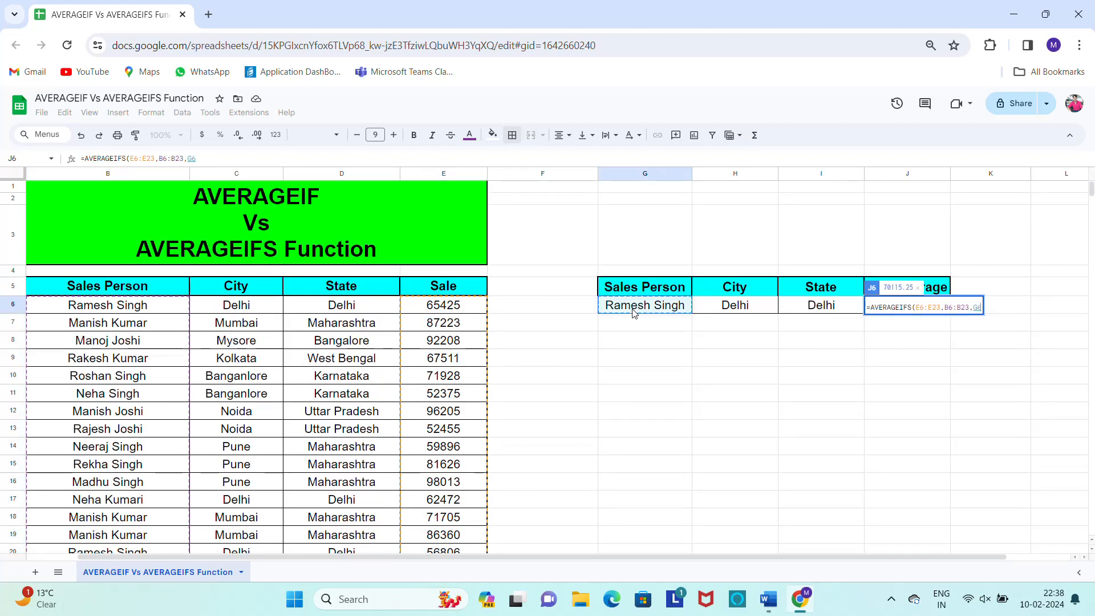
{"action": "type", "text": ","}
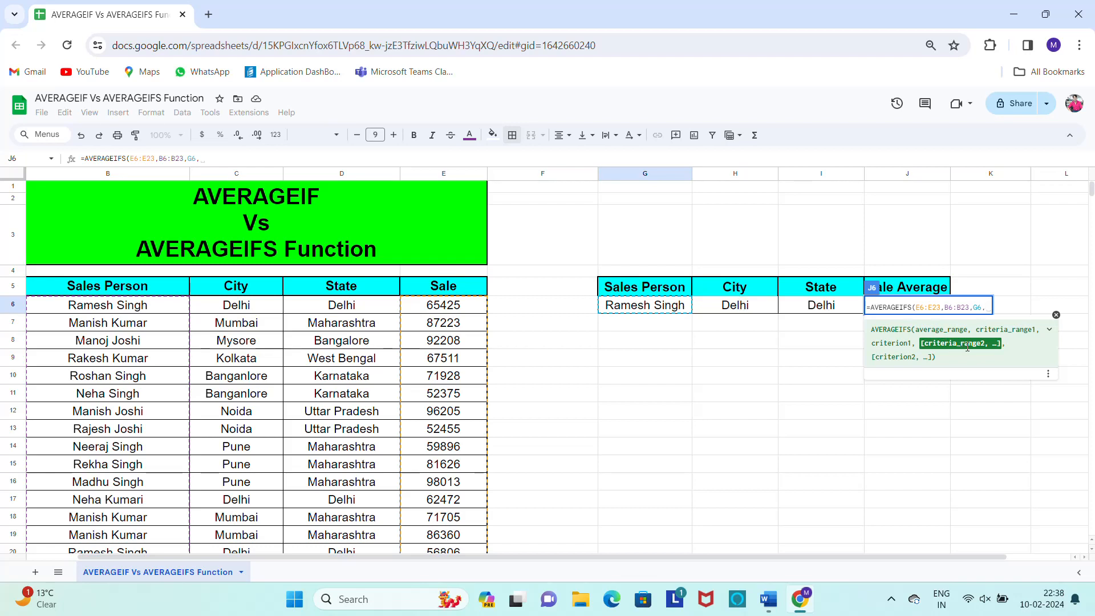
Step: Add the city range C6:C23 with criterion H6 as the second condition of the formula
{"action": "left_click", "coordinate": [230, 311]}
{"action": "key", "text": "ctrl+shift+Down"}
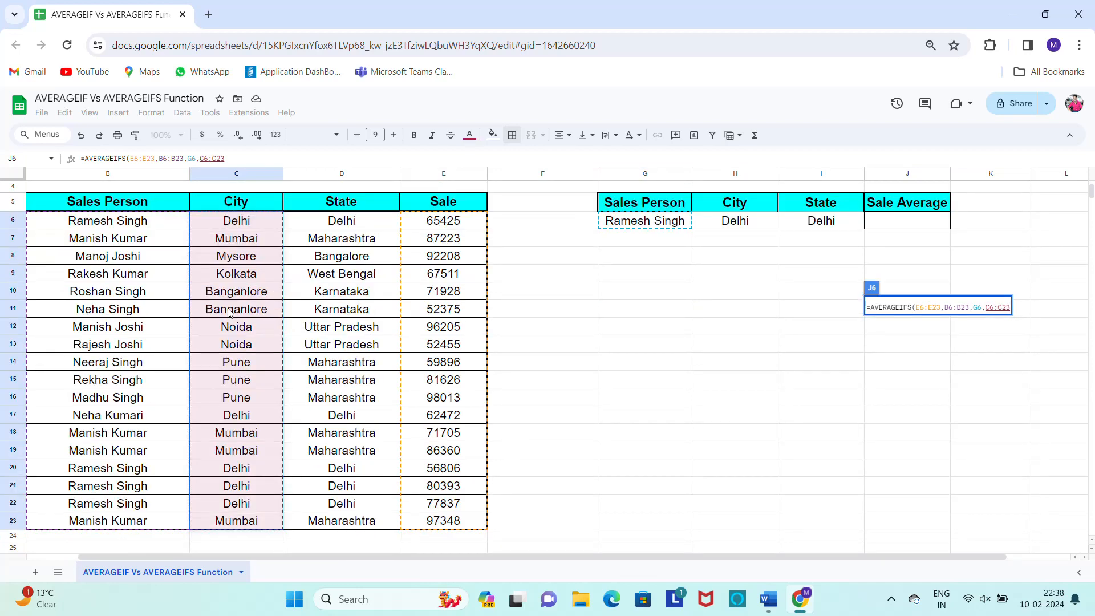
{"action": "type", "text": ","}
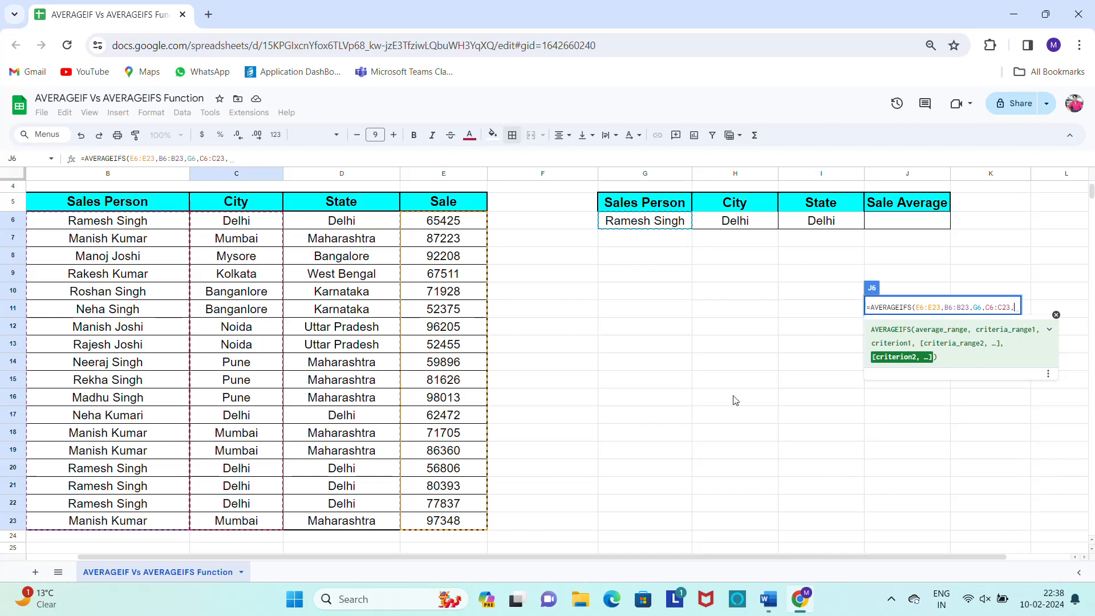
{"action": "left_click", "coordinate": [720, 226]}
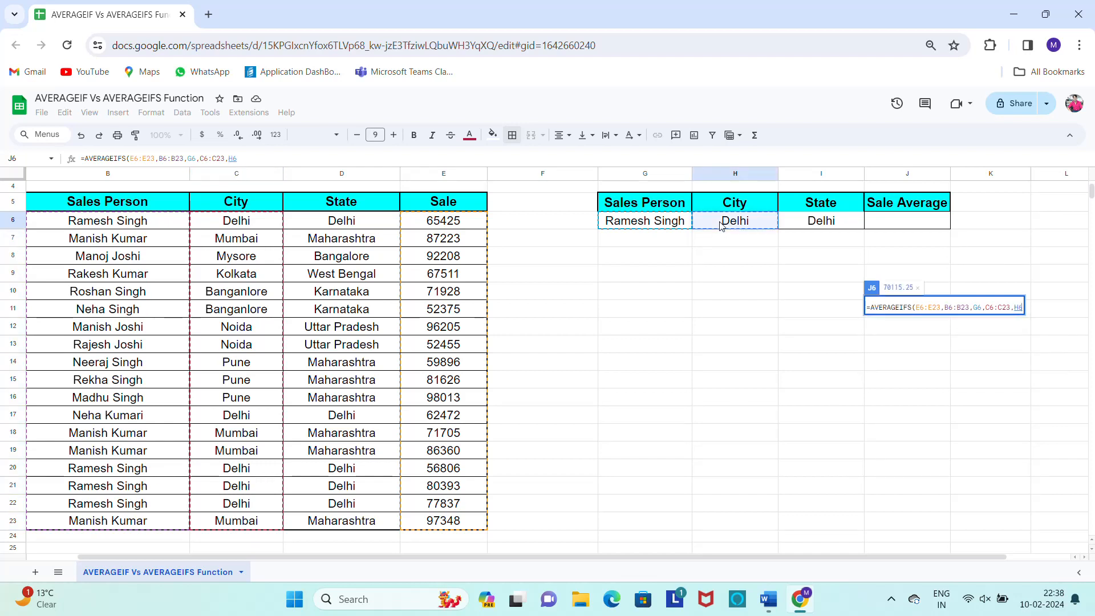
{"action": "type", "text": ","}
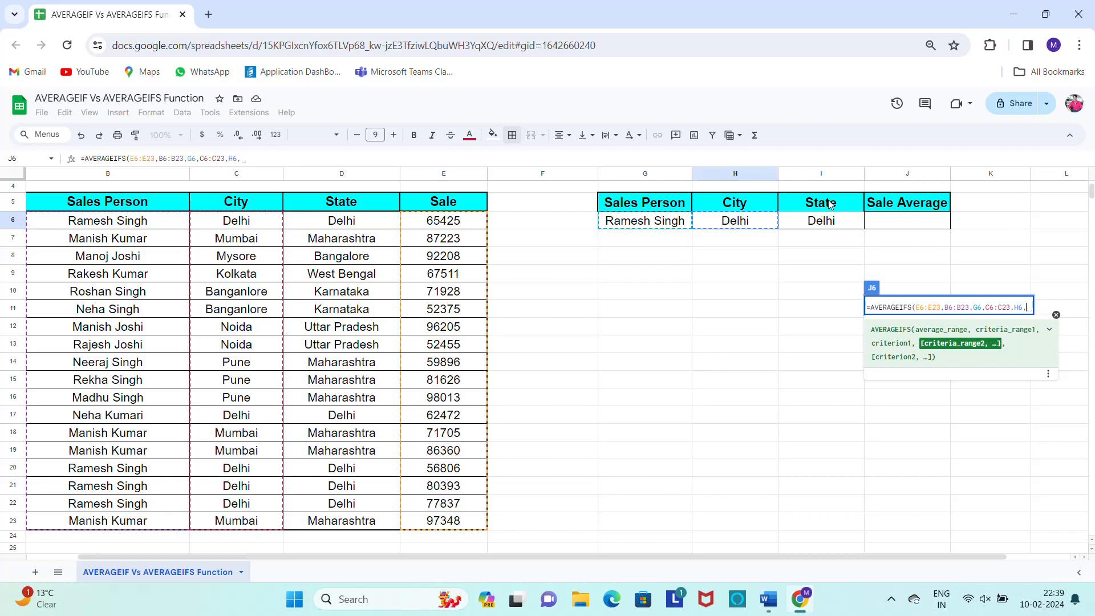
Step: Add the state range D6:D23 with criterion I6 as the third condition and complete the formula
{"action": "left_click", "coordinate": [340, 222]}
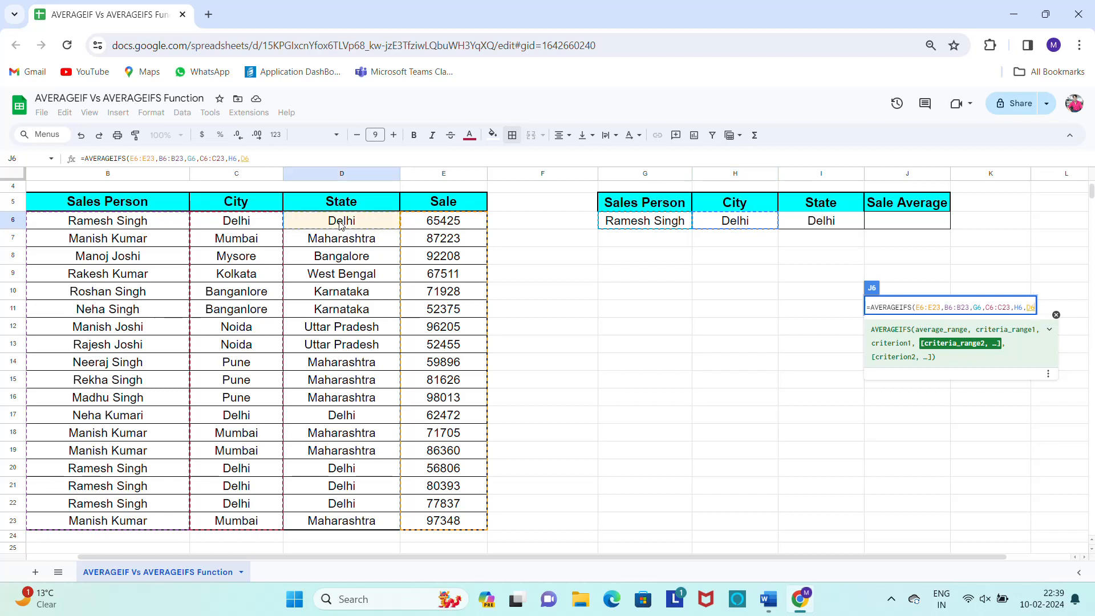
{"action": "key", "text": "ctrl+shift+Down"}
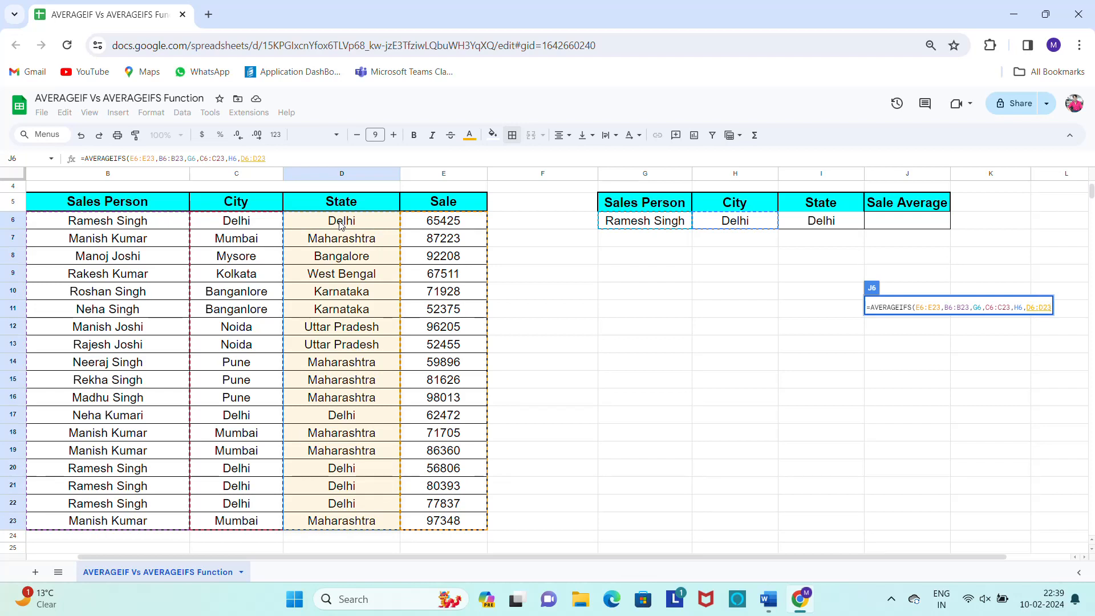
{"action": "type", "text": ","}
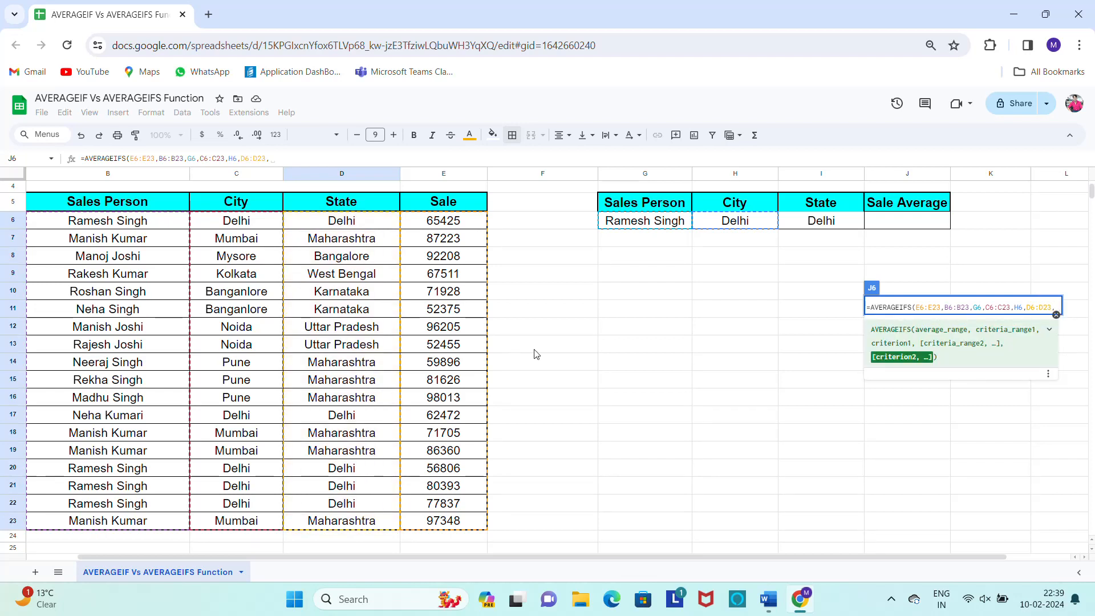
{"action": "left_click", "coordinate": [823, 225]}
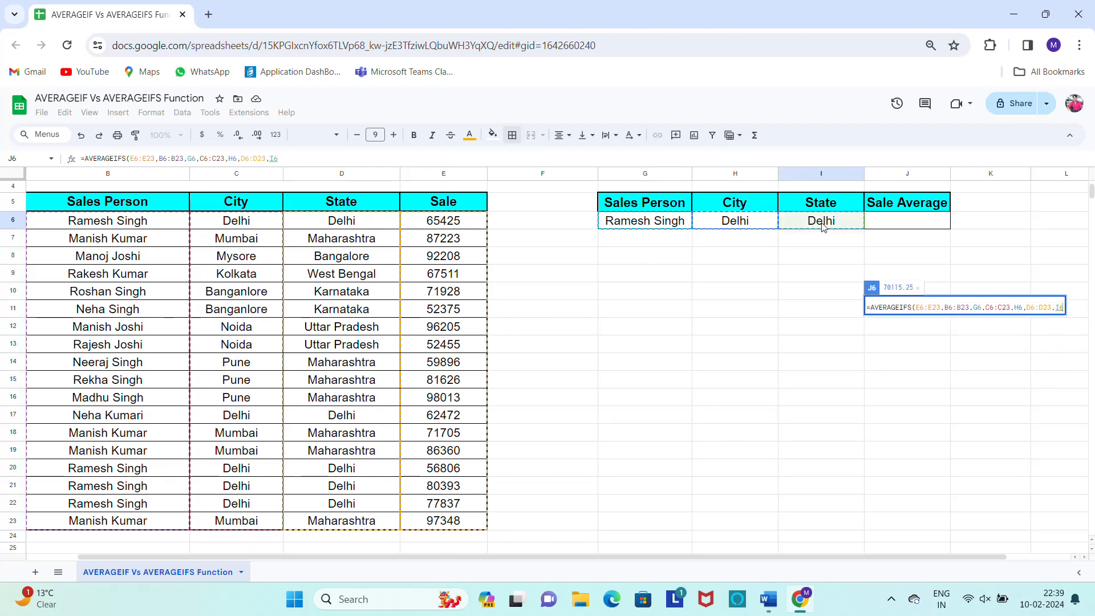
{"action": "key", "text": "Return"}
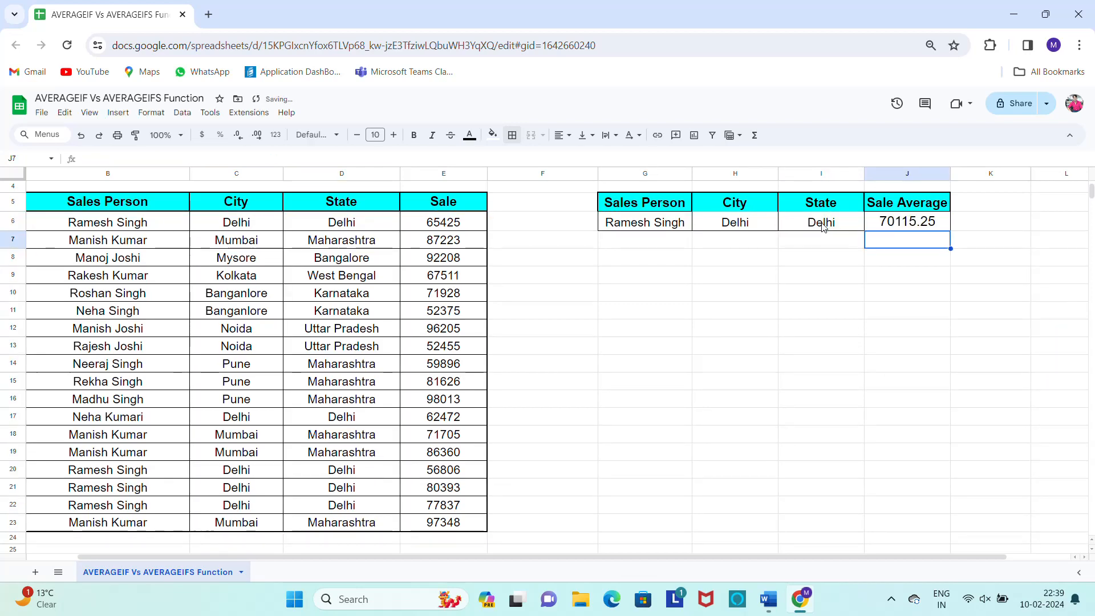
Step: Review the salesperson, city and state criteria in G6:I6 and the AVERAGEIFS formula in J6
{"action": "key", "text": "Up"}
{"action": "key", "text": "Up"}
{"action": "key", "text": "Up"}
{"action": "key", "text": "Up"}
{"action": "key", "text": "Down"}
{"action": "key", "text": "Down"}
{"action": "key", "text": "Down"}
{"action": "key", "text": "Left"}
{"action": "key", "text": "Left"}
{"action": "key", "text": "Left"}
{"action": "key", "text": "Left"}
{"action": "key", "text": "Left"}
{"action": "key", "text": "Left"}
{"action": "key", "text": "Left"}
{"action": "key", "text": "Left"}
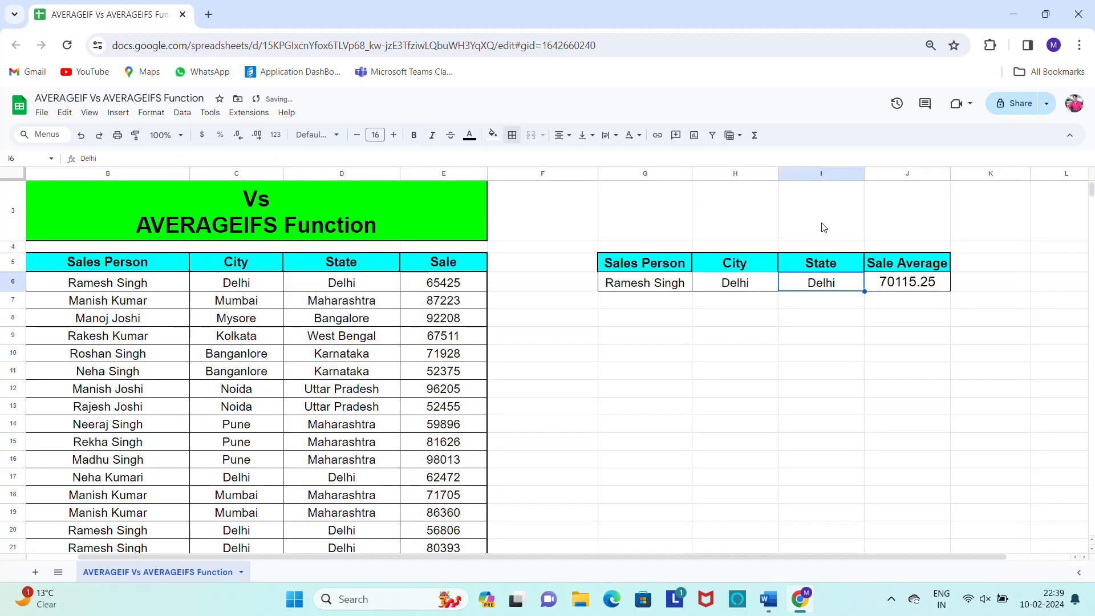
{"action": "key", "text": "Right"}
{"action": "key", "text": "Right"}
{"action": "key", "text": "Right"}
{"action": "key", "text": "Right"}
{"action": "key", "text": "Right"}
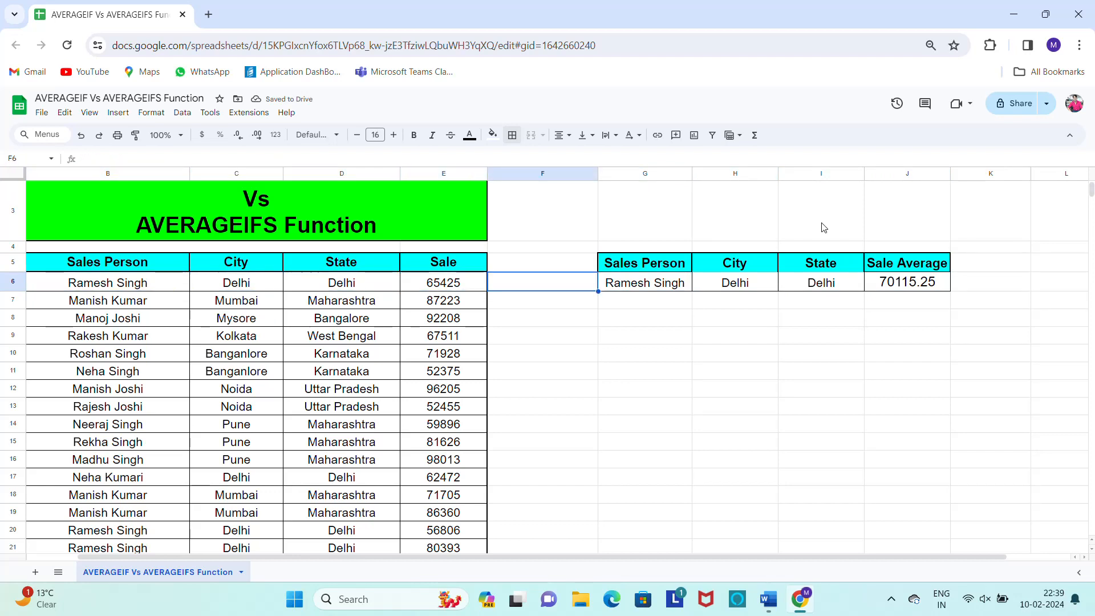
{"action": "key", "text": "Up"}
{"action": "key", "text": "Down"}
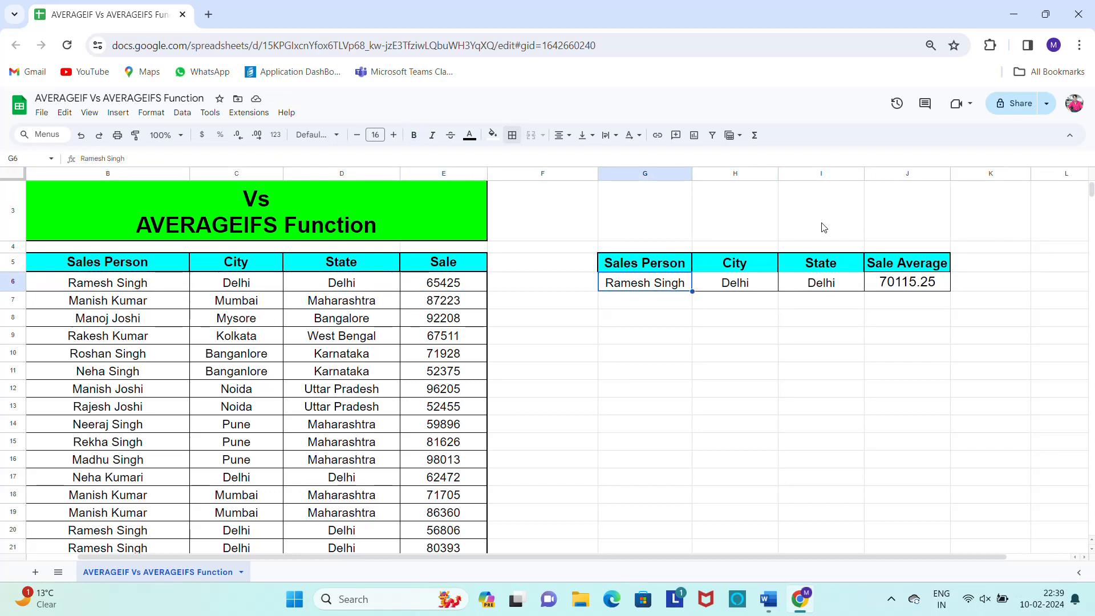
{"action": "key", "text": "Right"}
{"action": "key", "text": "Up"}
{"action": "key", "text": "Down"}
{"action": "key", "text": "Right"}
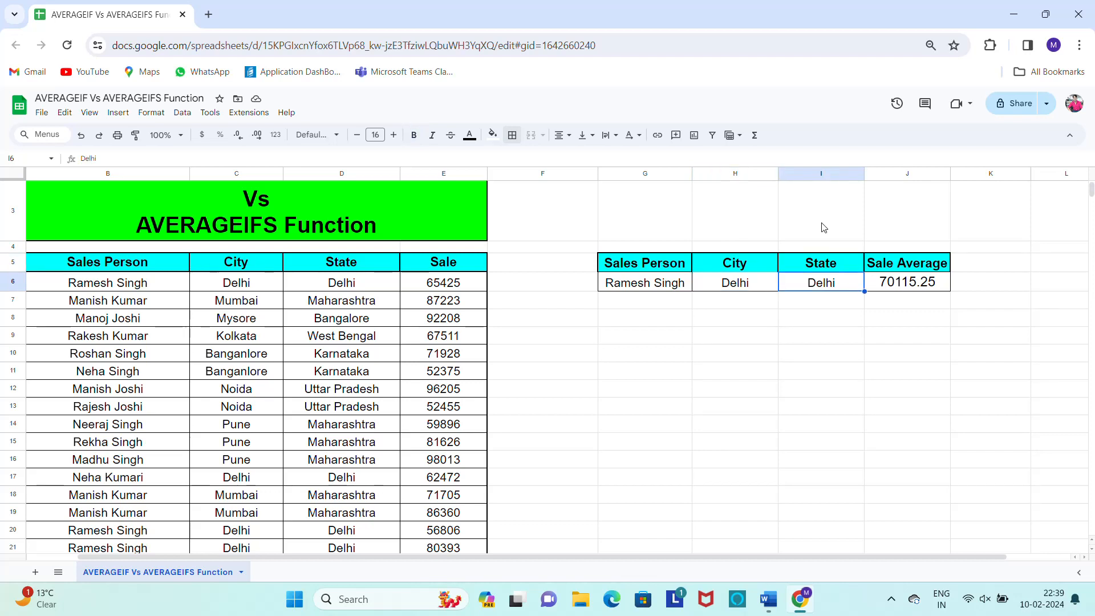
{"action": "key", "text": "Up"}
{"action": "key", "text": "Down"}
{"action": "key", "text": "Right"}
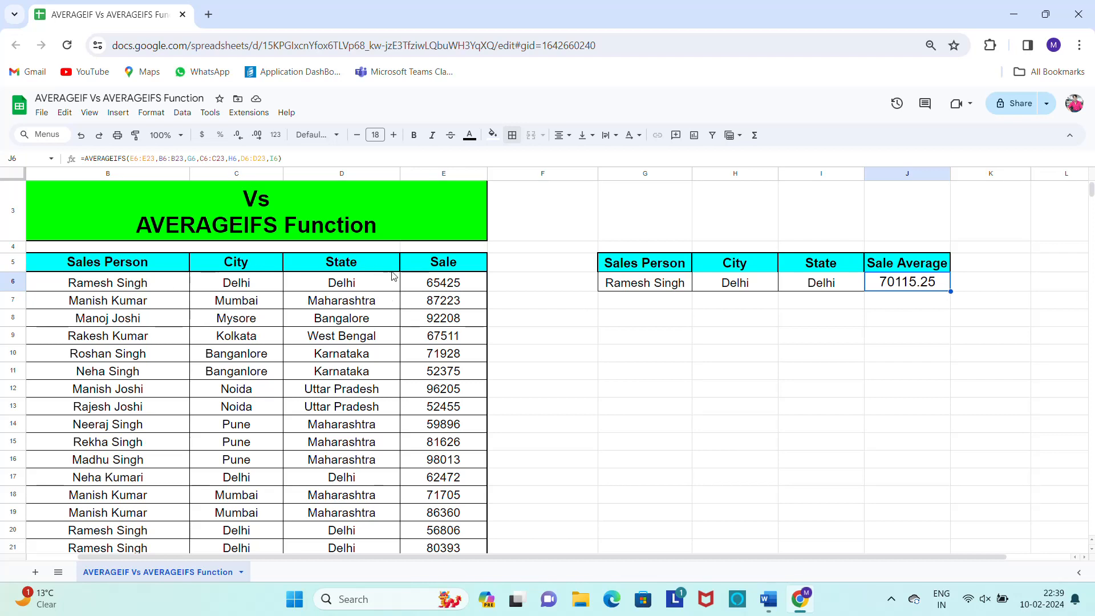
{"action": "left_click", "coordinate": [434, 286]}
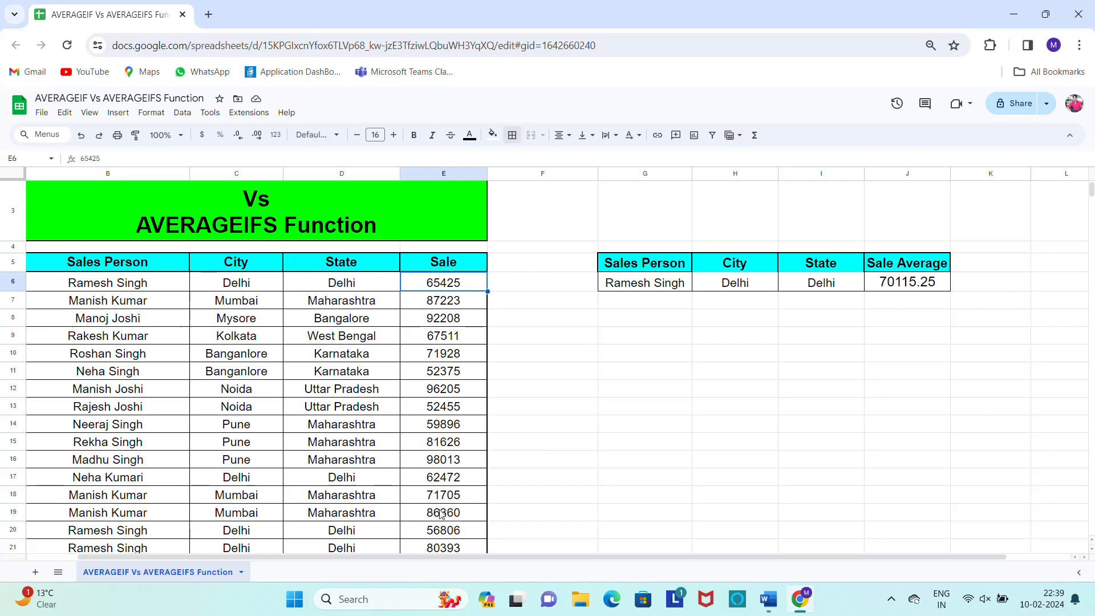
{"action": "left_click", "coordinate": [445, 532], "text": "ctrl"}
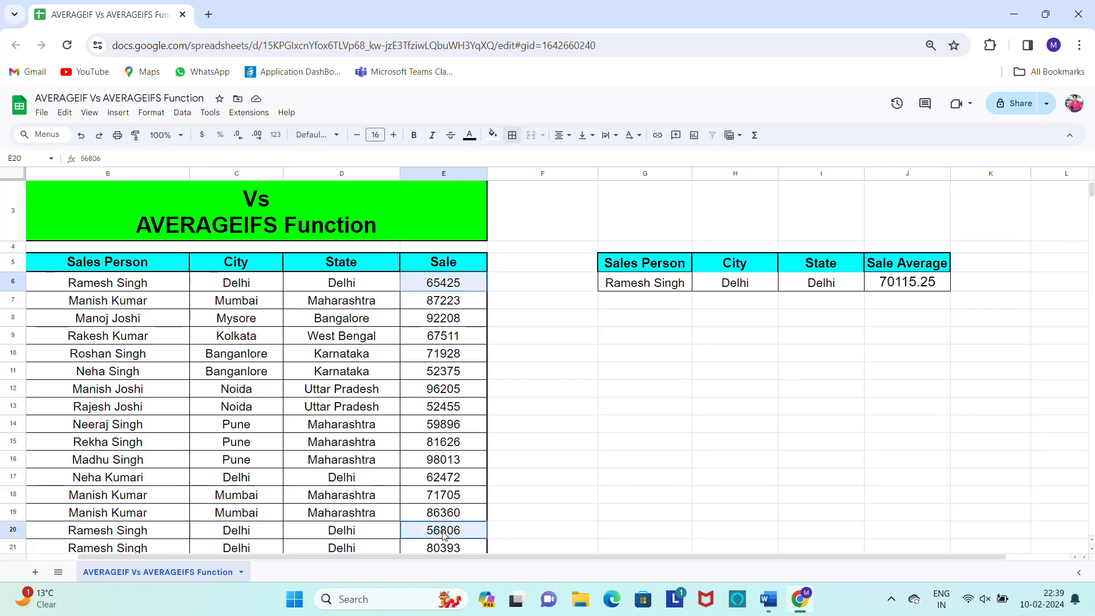
{"action": "left_click", "coordinate": [442, 552], "text": "ctrl"}
{"action": "left_click", "coordinate": [556, 488]}
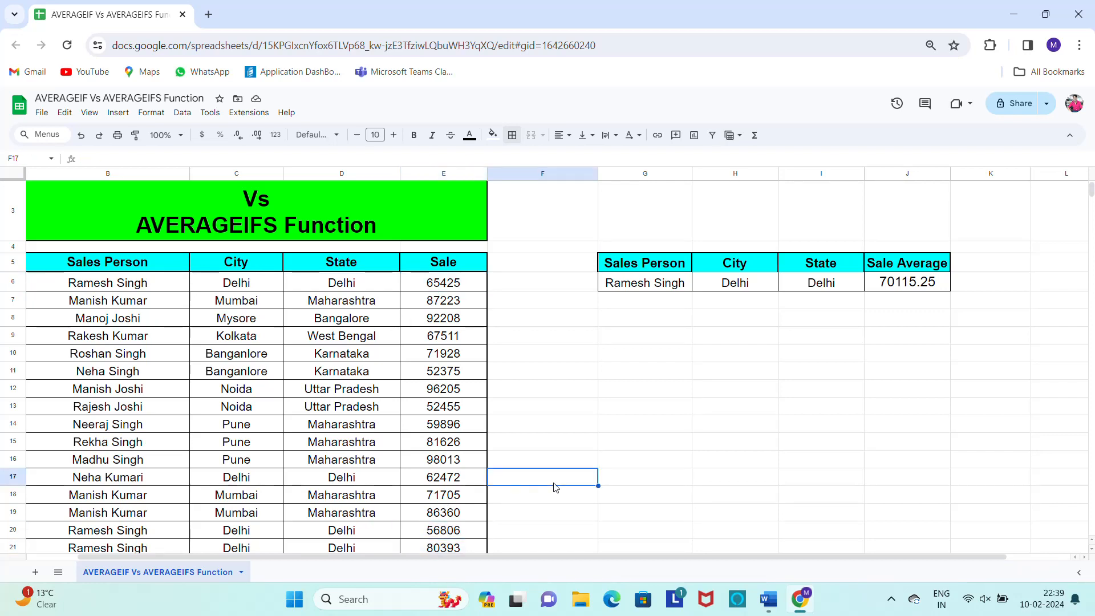
Step: Select the sales in E20:E22 and E6 that match all three criteria to check their average
{"action": "key", "text": "Down"}
{"action": "key", "text": "Down"}
{"action": "key", "text": "Down"}
{"action": "key", "text": "Down"}
{"action": "key", "text": "Down"}
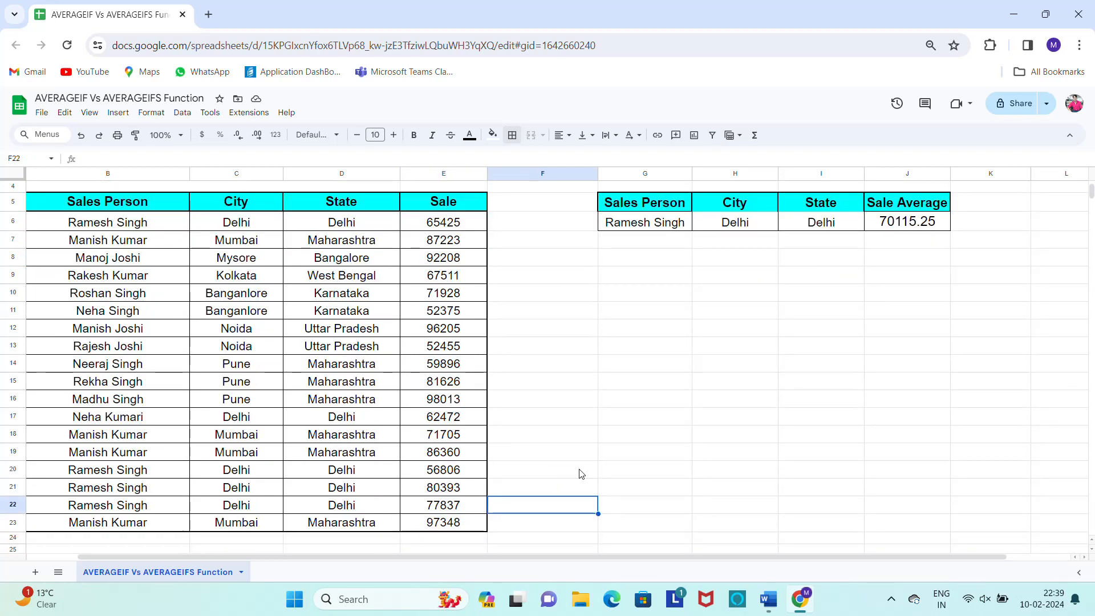
{"action": "left_click", "coordinate": [450, 513]}
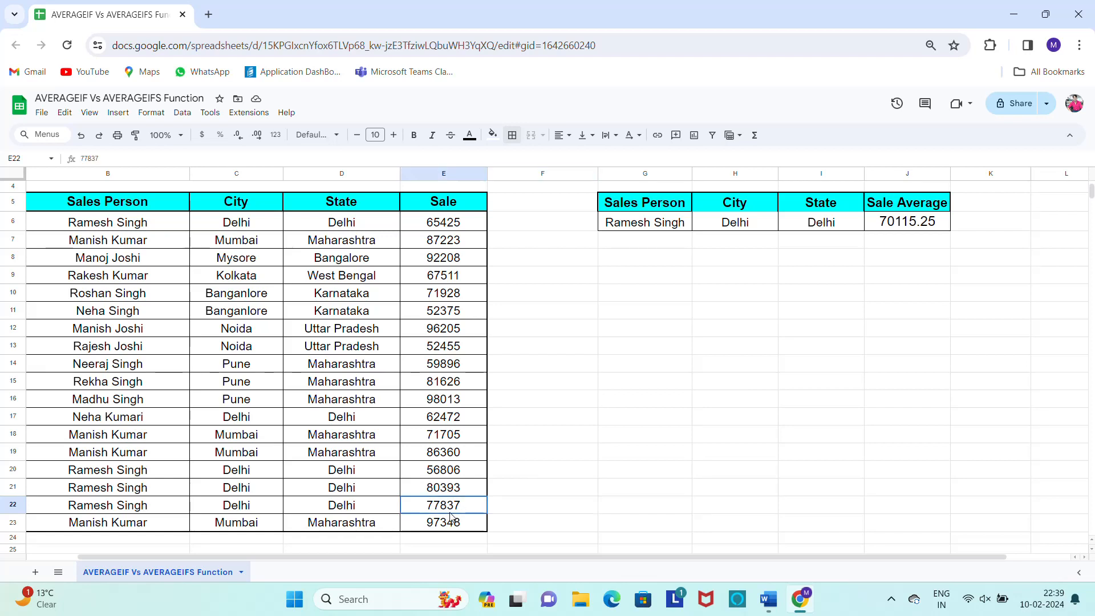
{"action": "left_click", "coordinate": [460, 494], "text": "shift"}
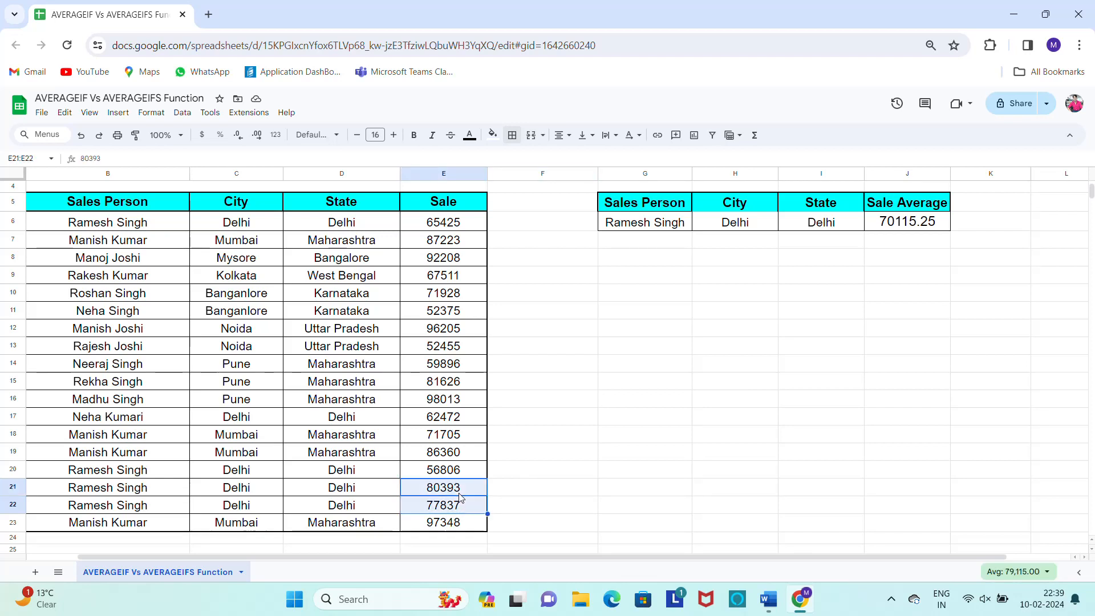
{"action": "left_click", "coordinate": [453, 474], "text": "shift"}
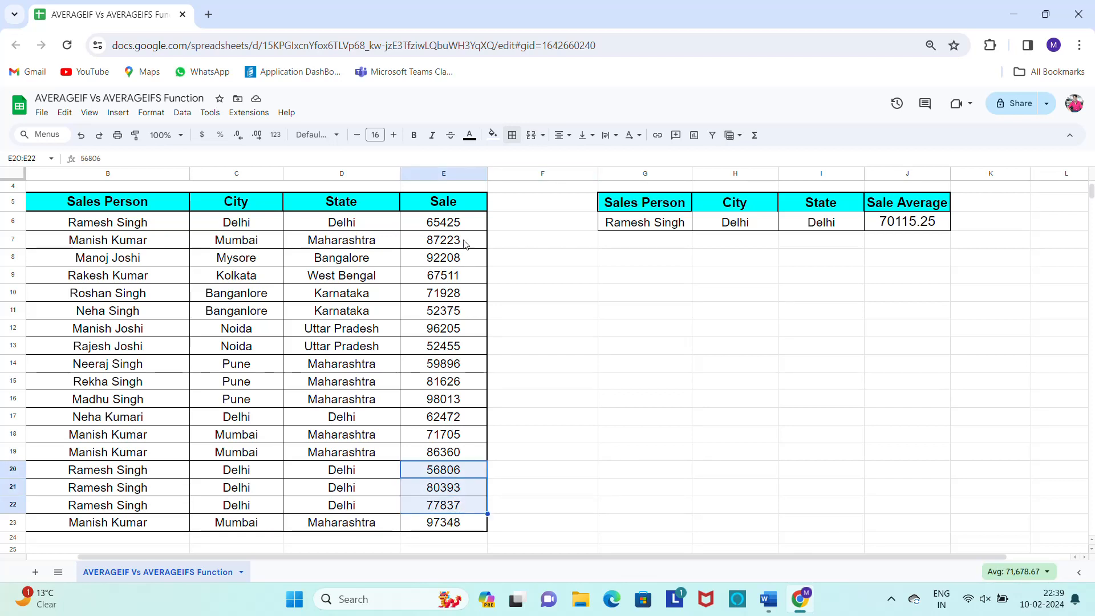
{"action": "left_click", "coordinate": [462, 222], "text": "ctrl"}
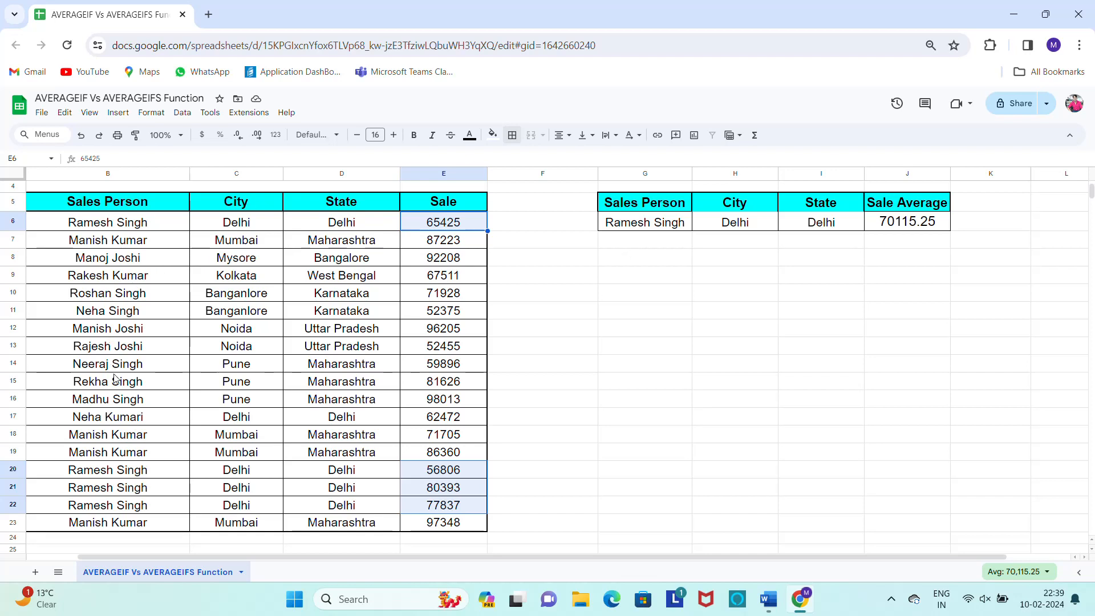
Step: Copy the salesperson from B18 into the criterion cell G6
{"action": "left_click", "coordinate": [99, 439]}
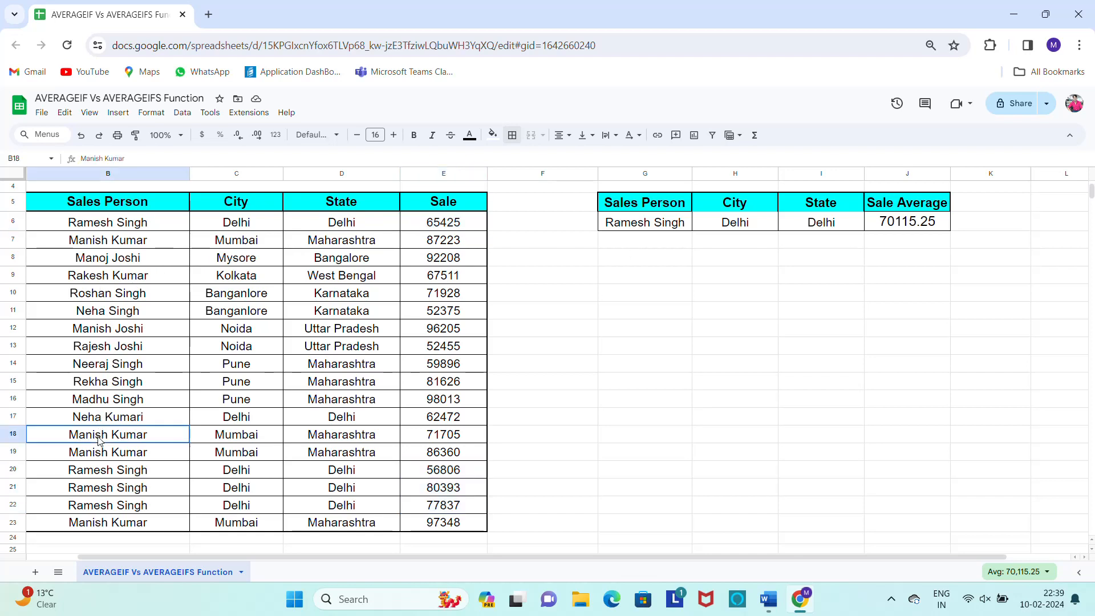
{"action": "key", "text": "ctrl+c"}
{"action": "left_click", "coordinate": [658, 223]}
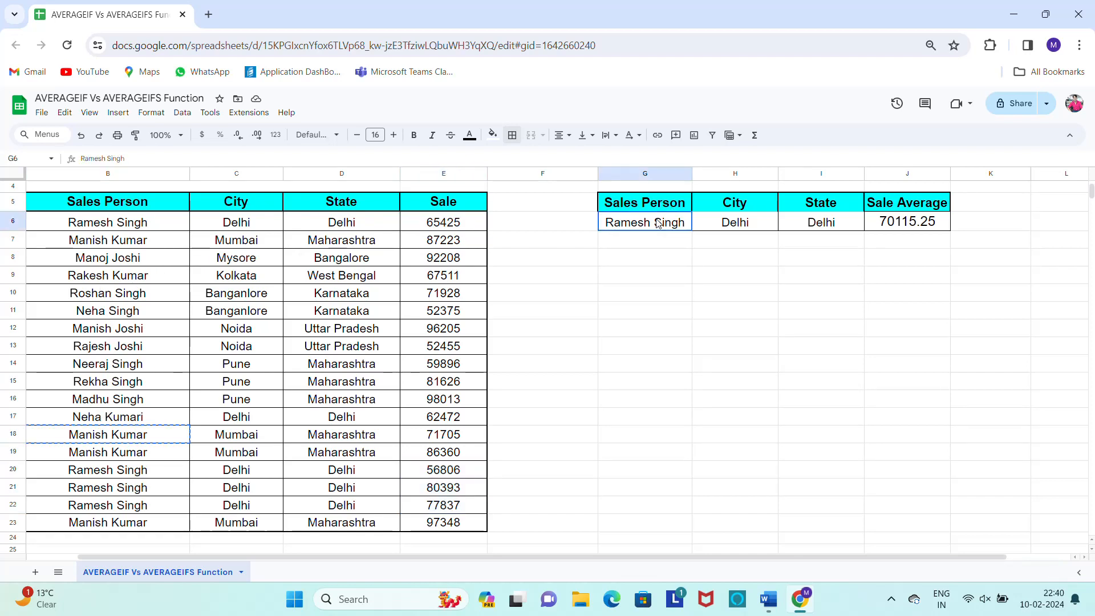
{"action": "key", "text": "ctrl+v"}
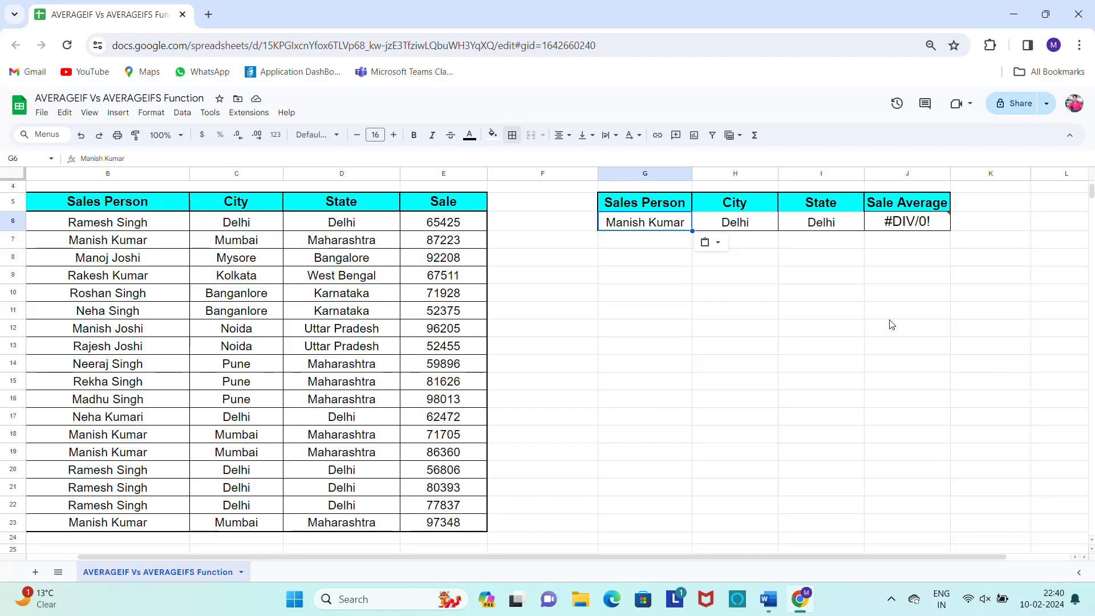
Step: Copy the city Mumbai from C18 into H6 and the state Maharashtra from D18 into I6
{"action": "left_click", "coordinate": [113, 442]}
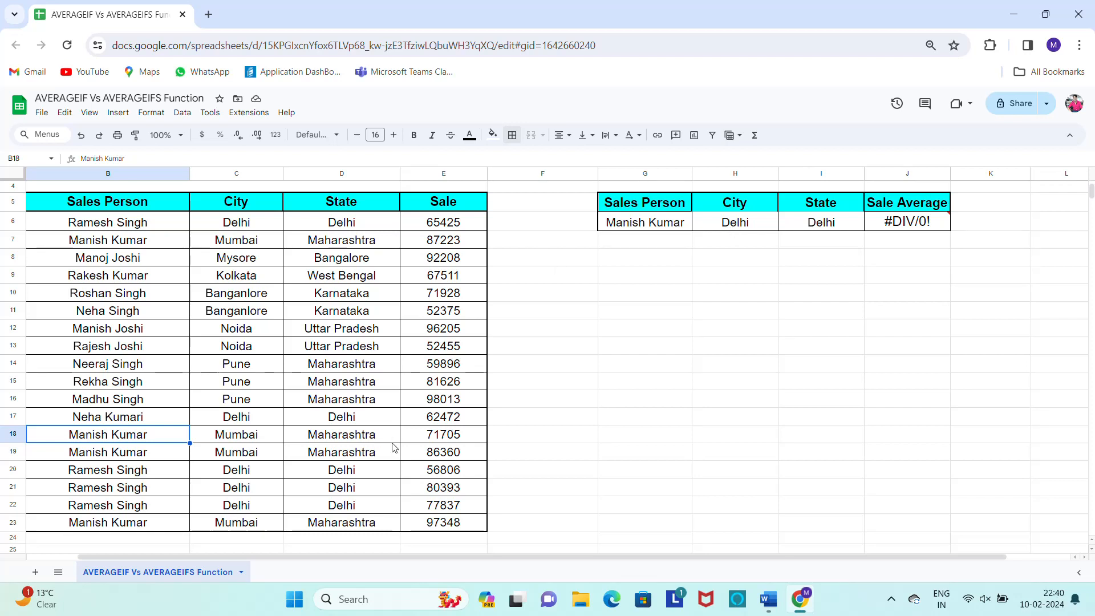
{"action": "left_click", "coordinate": [237, 442]}
{"action": "key", "text": "ctrl+c"}
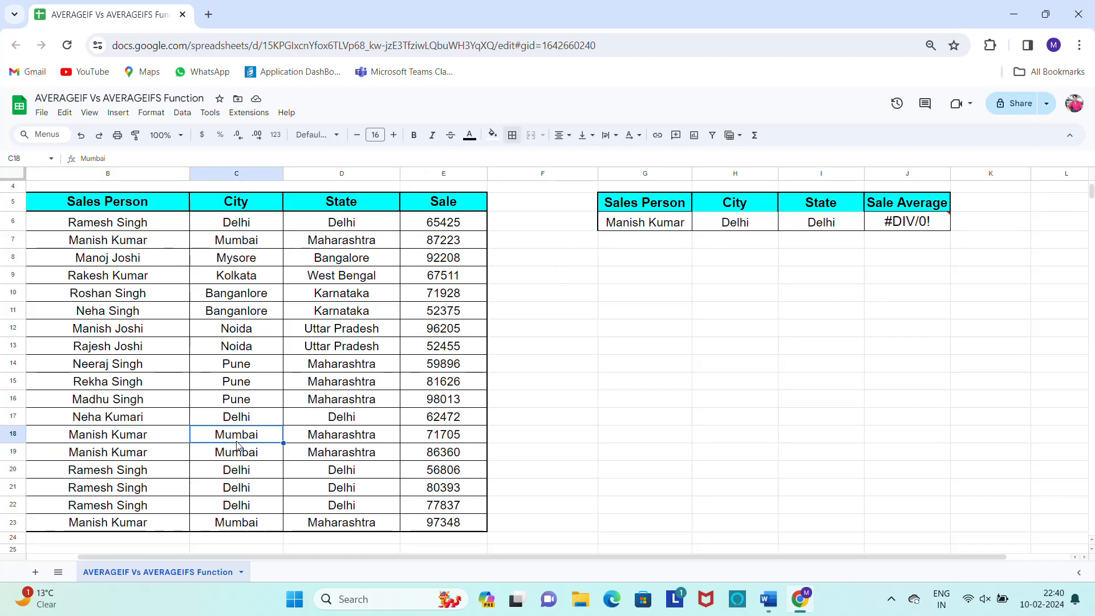
{"action": "left_click", "coordinate": [729, 231]}
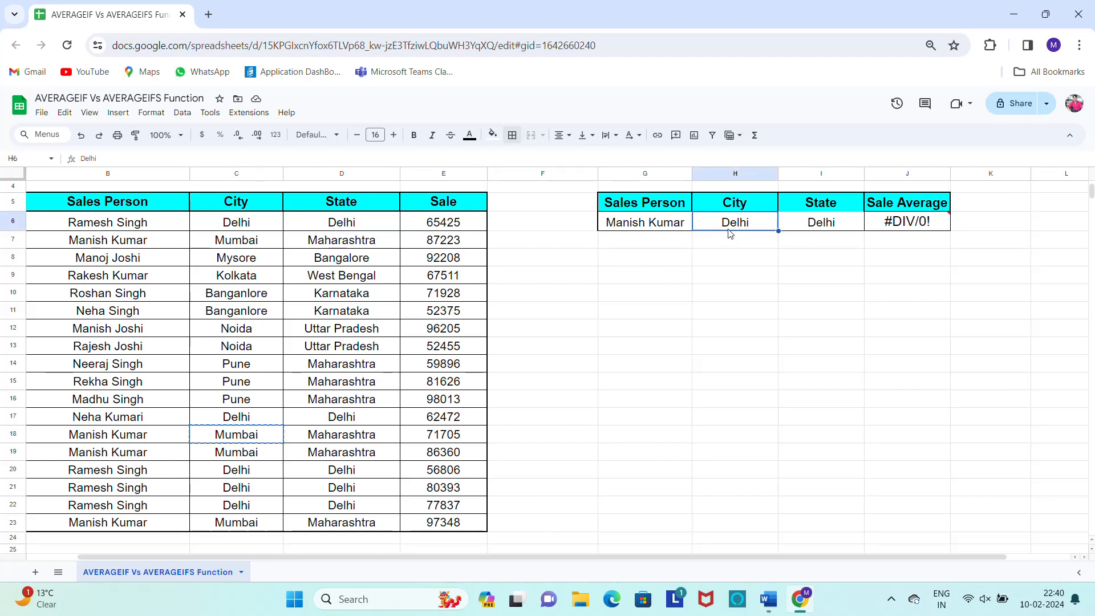
{"action": "key", "text": "ctrl+v"}
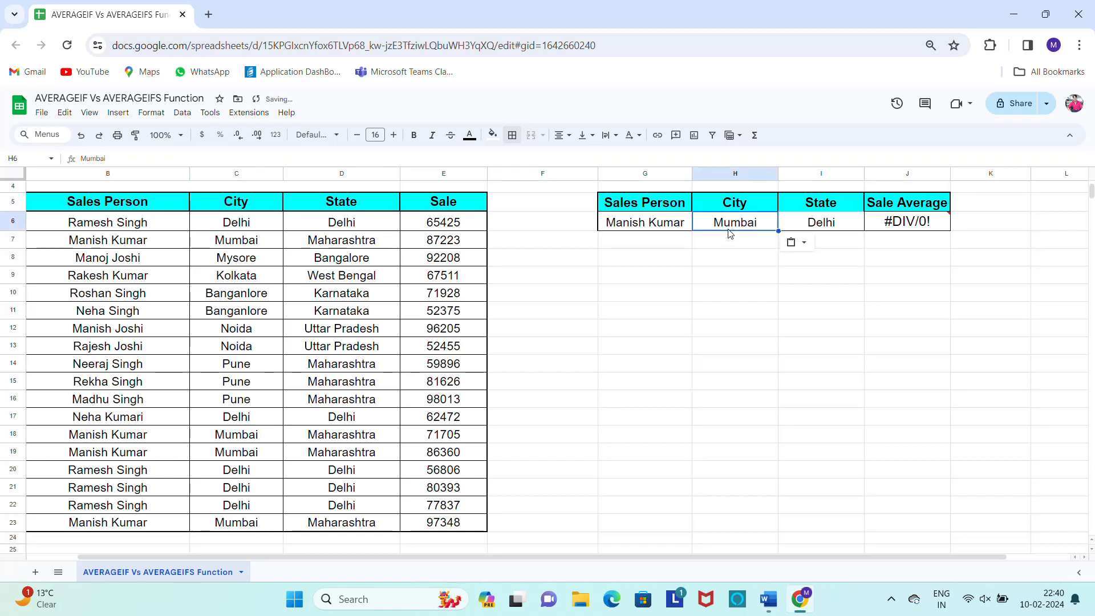
{"action": "left_click", "coordinate": [339, 437]}
{"action": "key", "text": "ctrl+c"}
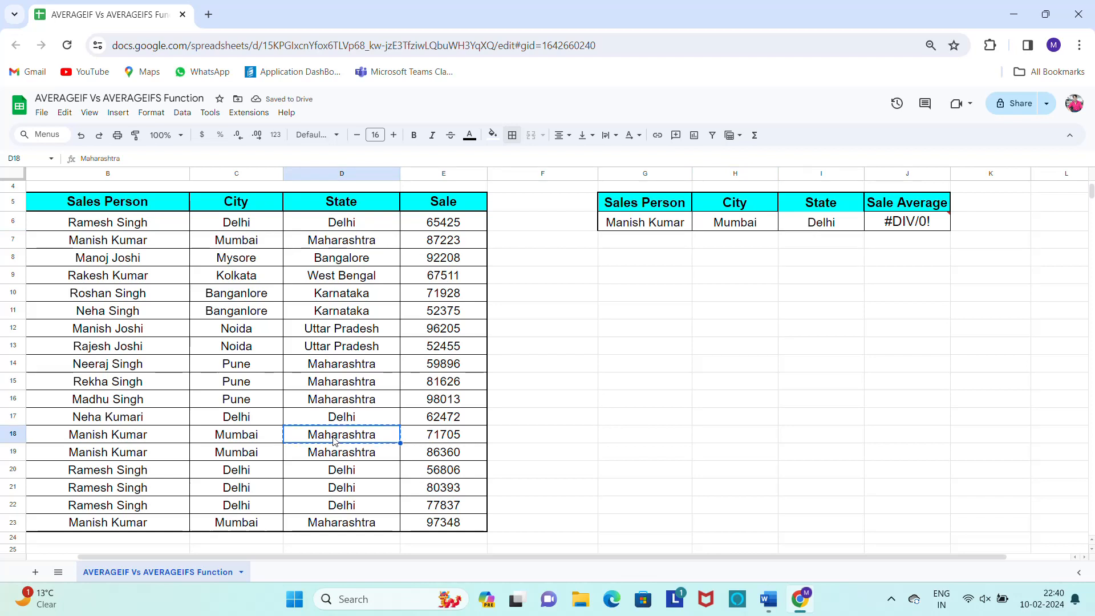
{"action": "left_click", "coordinate": [835, 222]}
{"action": "key", "text": "ctrl+v"}
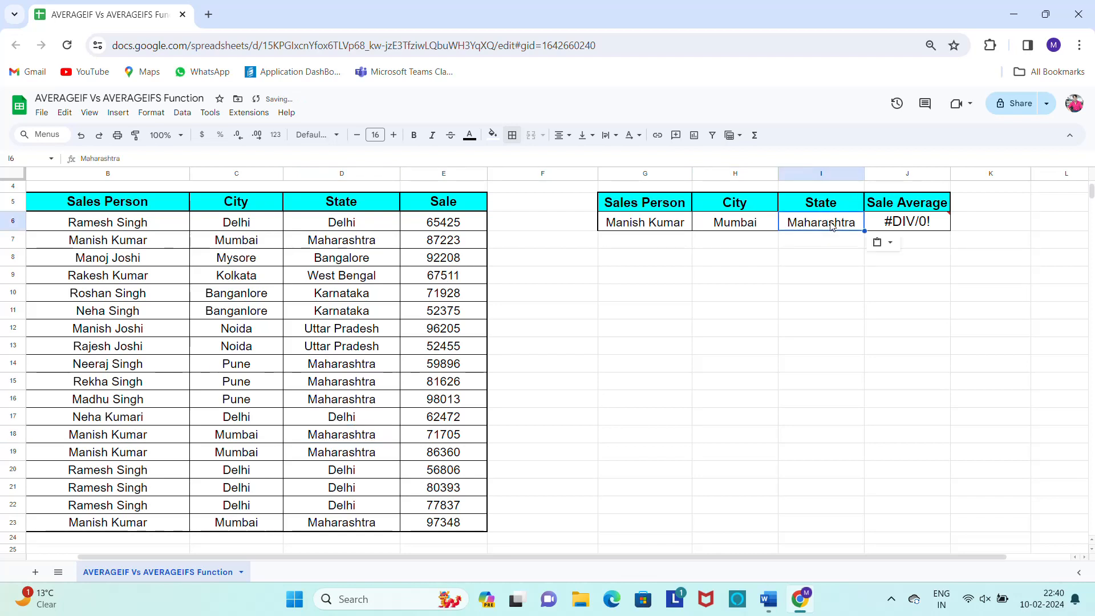
Step: Inspect the AVERAGEIFS result and formula in J6 for the changed criteria
{"action": "left_click", "coordinate": [743, 263]}
{"action": "key", "text": "Up"}
{"action": "key", "text": "Up"}
{"action": "key", "text": "Up"}
{"action": "key", "text": "Up"}
{"action": "key", "text": "Up"}
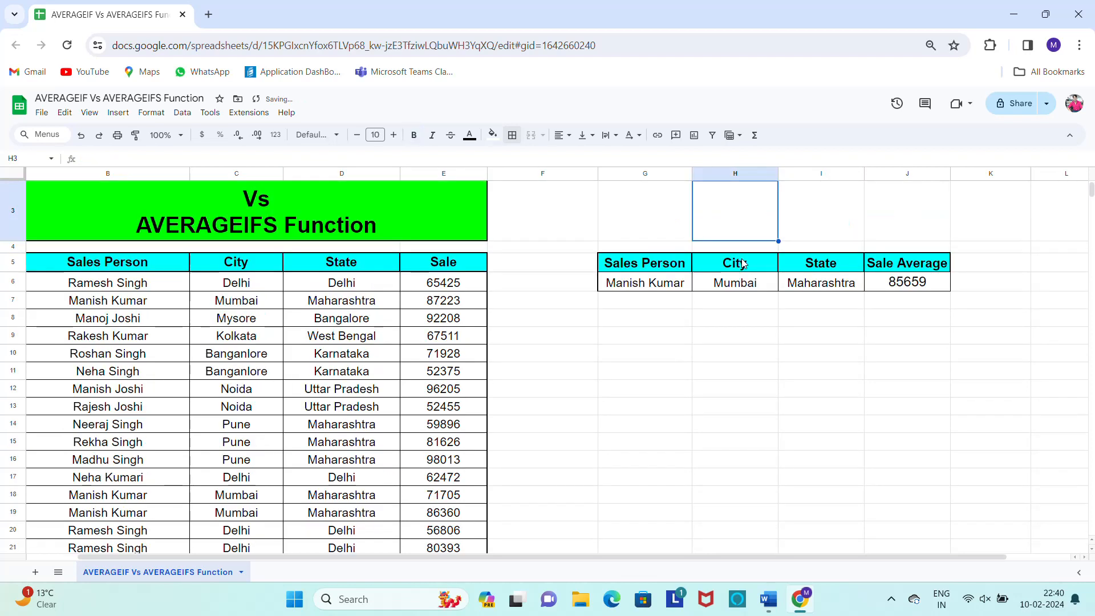
{"action": "key", "text": "Down"}
{"action": "key", "text": "Down"}
{"action": "key", "text": "Down"}
{"action": "key", "text": "Right"}
{"action": "key", "text": "Right"}
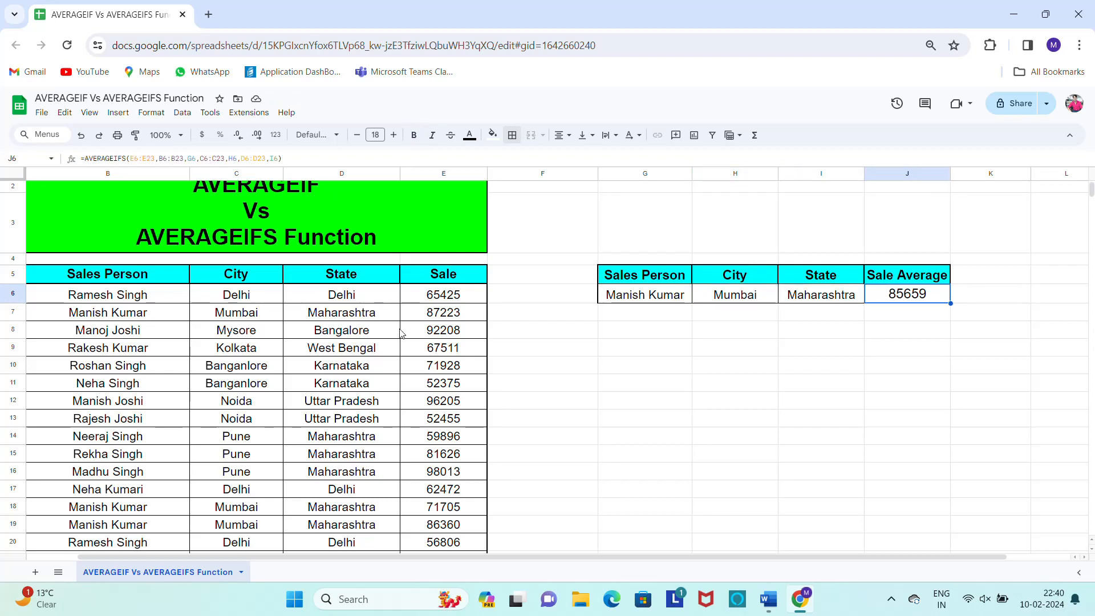
Step: Select the matching Mumbai sales in E23, E19, E18 and E7 to verify their average against J6
{"action": "left_click", "coordinate": [543, 383]}
{"action": "key", "text": "Down"}
{"action": "key", "text": "Down"}
{"action": "key", "text": "Down"}
{"action": "key", "text": "Down"}
{"action": "key", "text": "Down"}
{"action": "key", "text": "Down"}
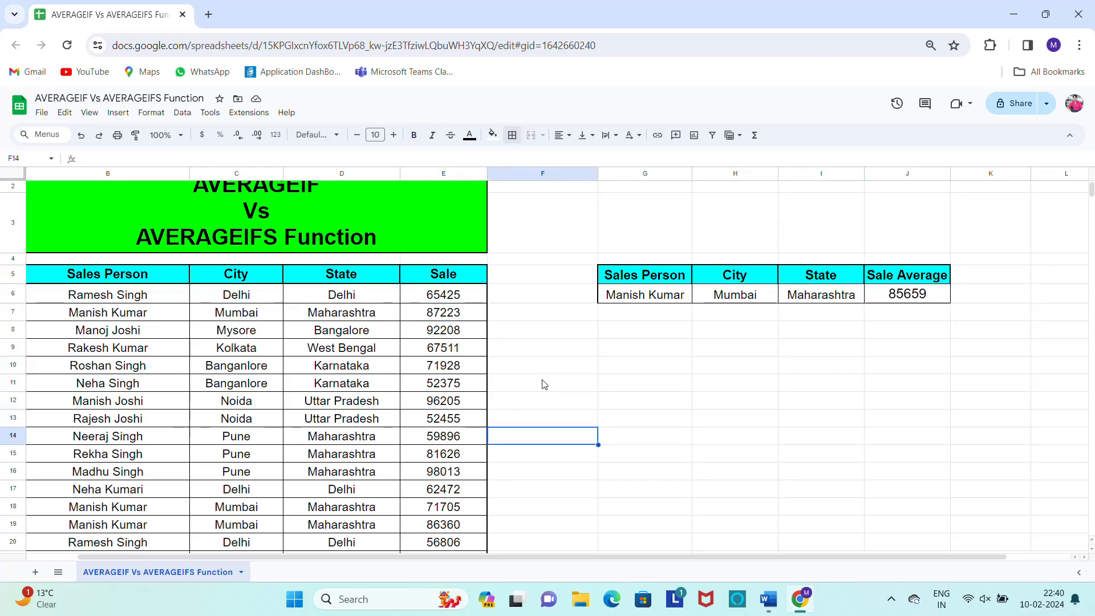
{"action": "key", "text": "Down"}
{"action": "key", "text": "Down"}
{"action": "key", "text": "Down"}
{"action": "key", "text": "Down"}
{"action": "key", "text": "Down"}
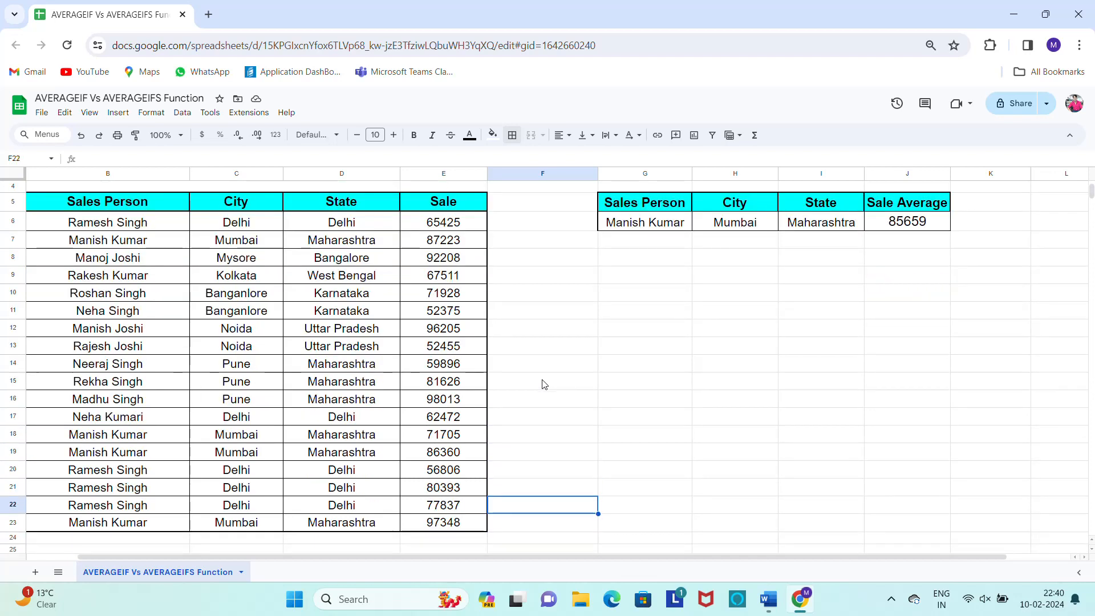
{"action": "left_click", "coordinate": [430, 528]}
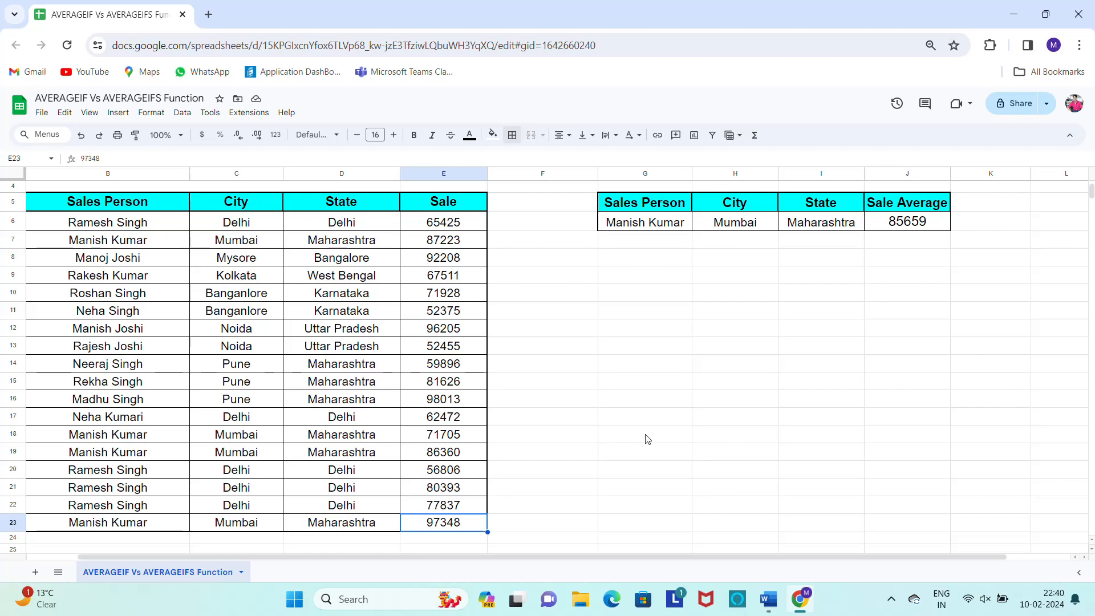
{"action": "left_click", "coordinate": [462, 453], "text": "ctrl"}
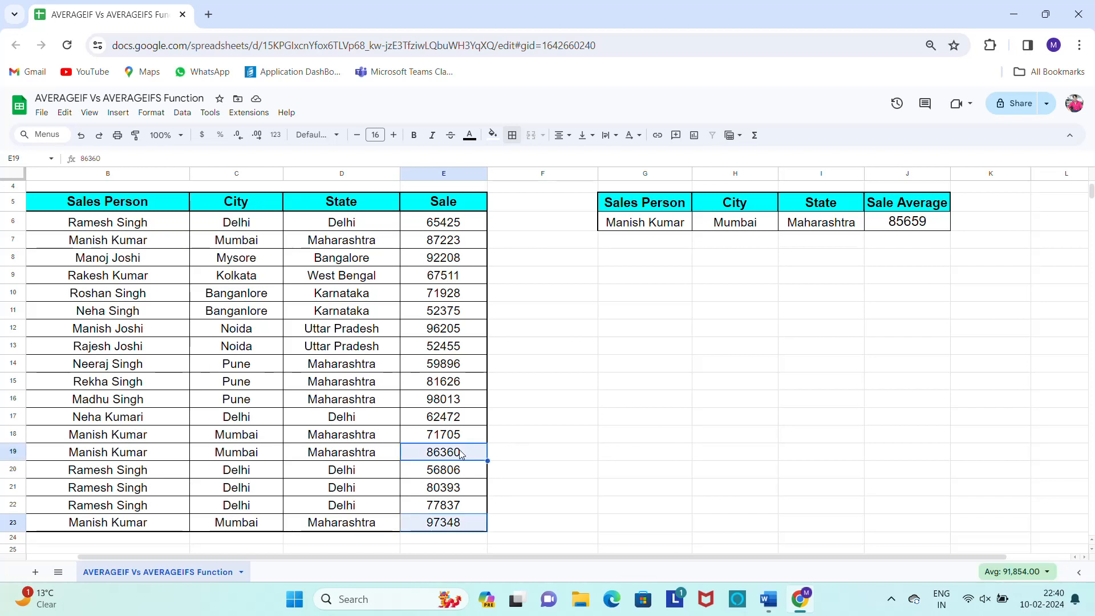
{"action": "left_click", "coordinate": [457, 438], "text": "ctrl"}
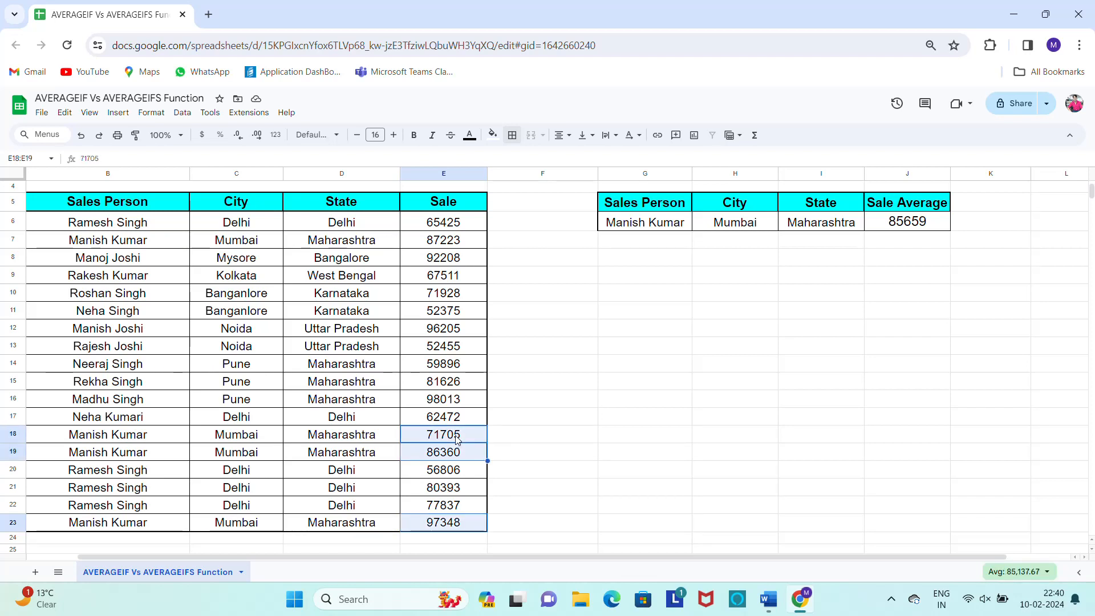
{"action": "left_click", "coordinate": [457, 246], "text": "ctrl"}
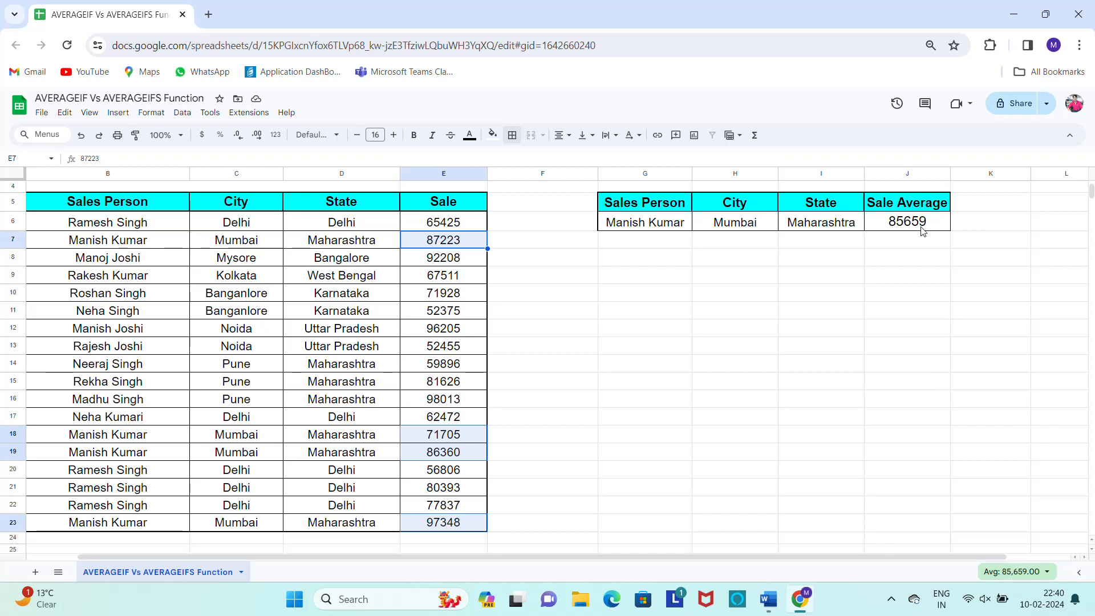
Step: Review the summary table's criteria headers and values in G5:I6 and the average formula in J6
{"action": "left_click", "coordinate": [641, 241]}
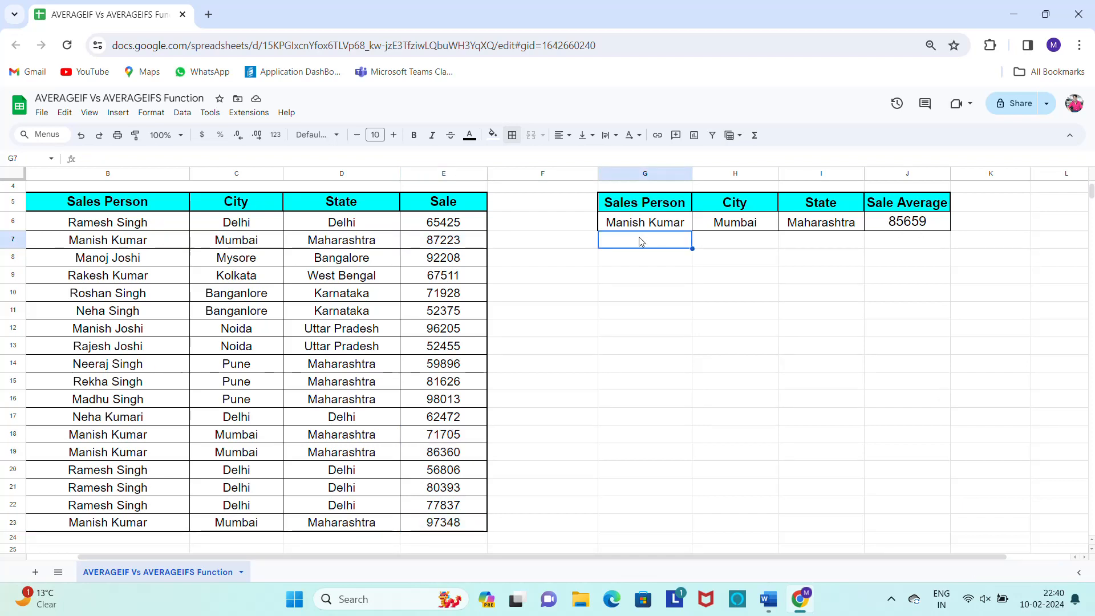
{"action": "key", "text": "Up"}
{"action": "key", "text": "Up"}
{"action": "key", "text": "Up"}
{"action": "key", "text": "Up"}
{"action": "key", "text": "Up"}
{"action": "key", "text": "Up"}
{"action": "key", "text": "Down"}
{"action": "key", "text": "Down"}
{"action": "key", "text": "Down"}
{"action": "key", "text": "Down"}
{"action": "key", "text": "Down"}
{"action": "key", "text": "Down"}
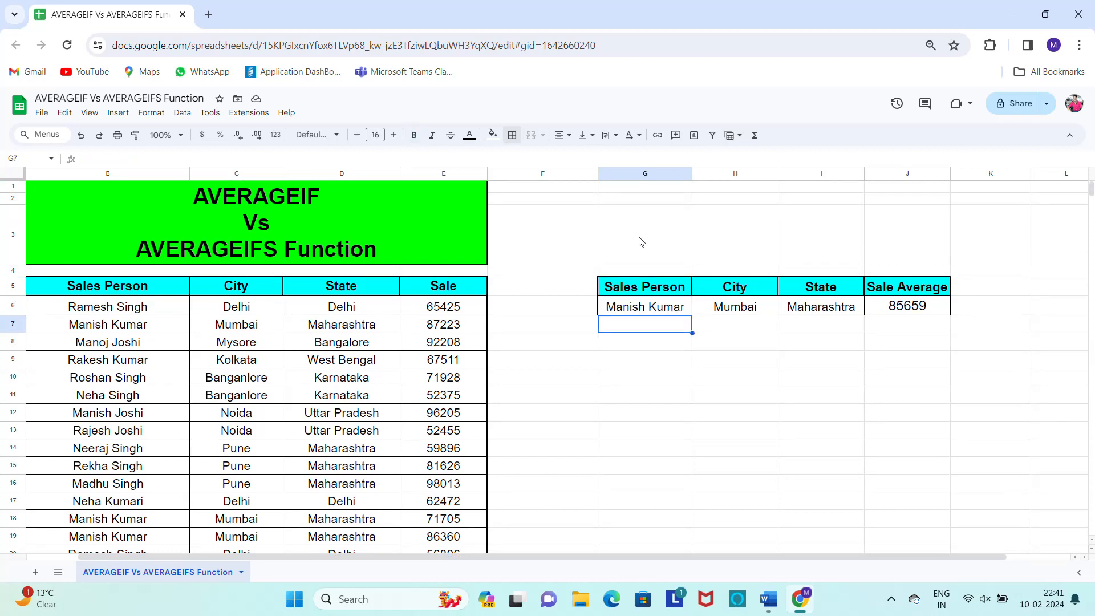
{"action": "key", "text": "Up"}
{"action": "key", "text": "Right"}
{"action": "key", "text": "Right"}
{"action": "key", "text": "Right"}
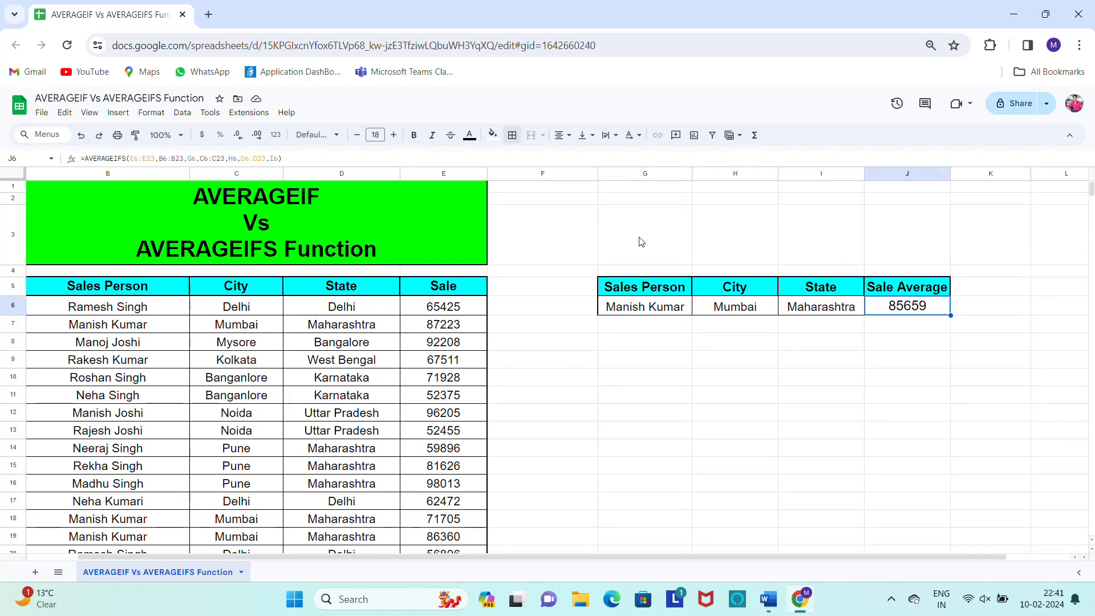
{"action": "key", "text": "Left"}
{"action": "key", "text": "Left"}
{"action": "key", "text": "Left"}
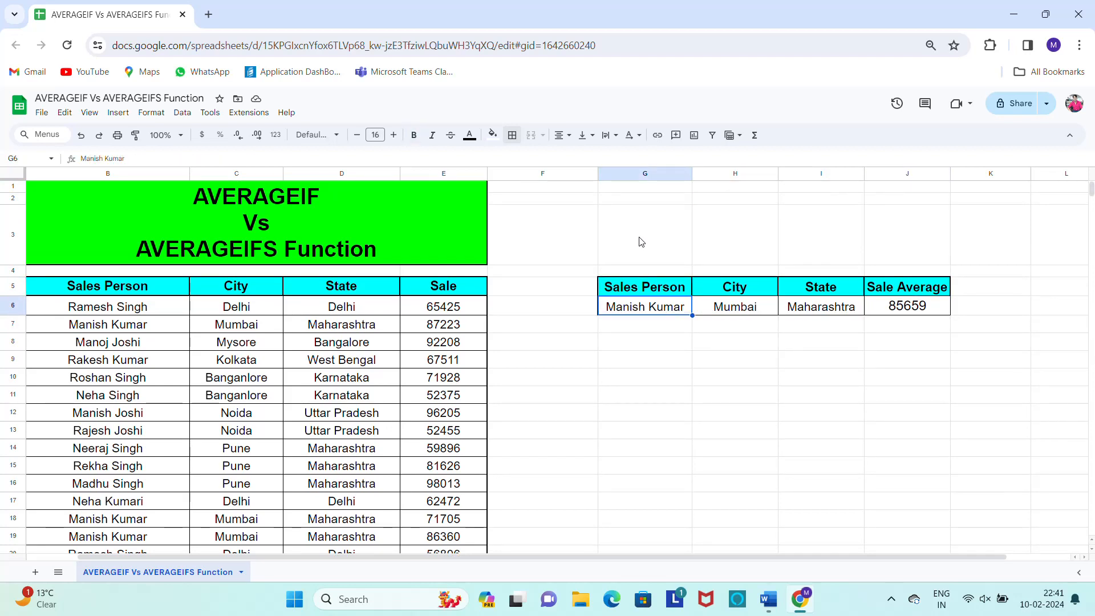
{"action": "key", "text": "Up"}
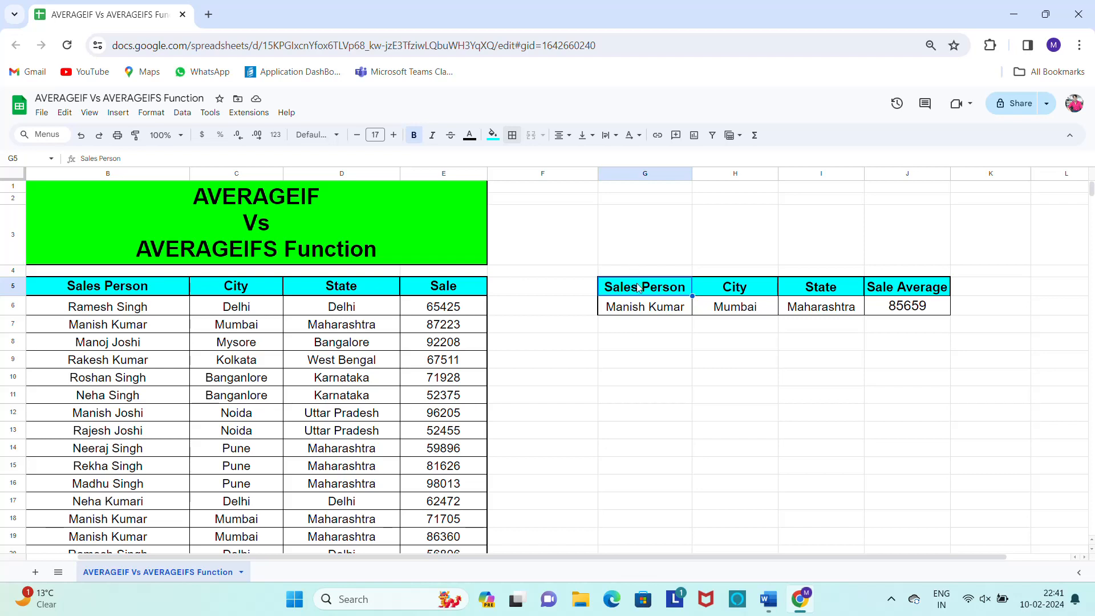
{"action": "left_click", "coordinate": [727, 293]}
{"action": "left_click", "coordinate": [787, 292]}
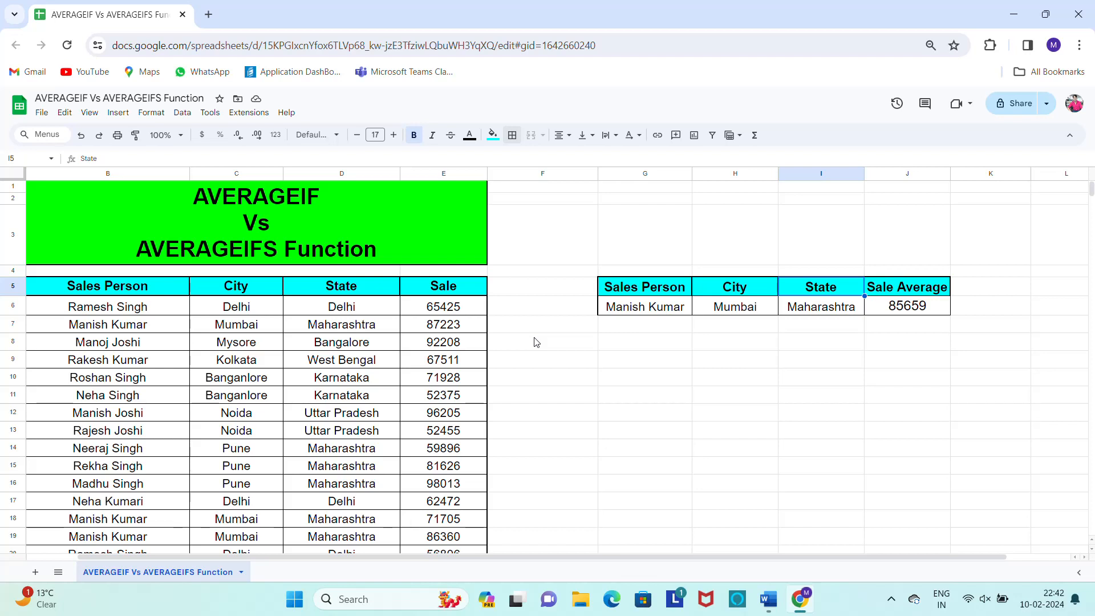
{"action": "left_click", "coordinate": [891, 599]}
{"action": "left_click", "coordinate": [834, 556]}
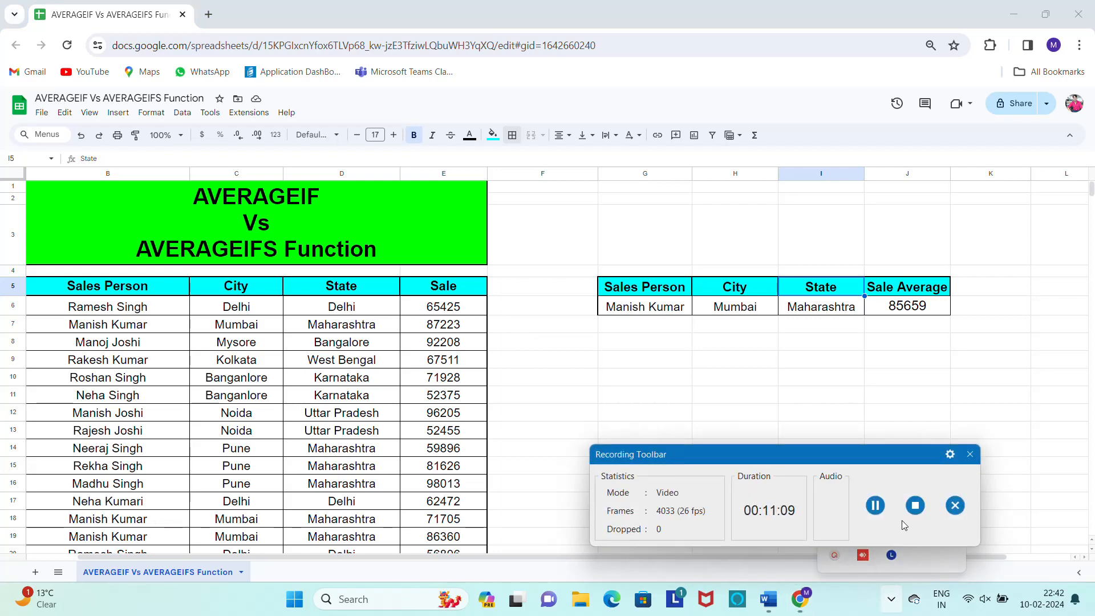